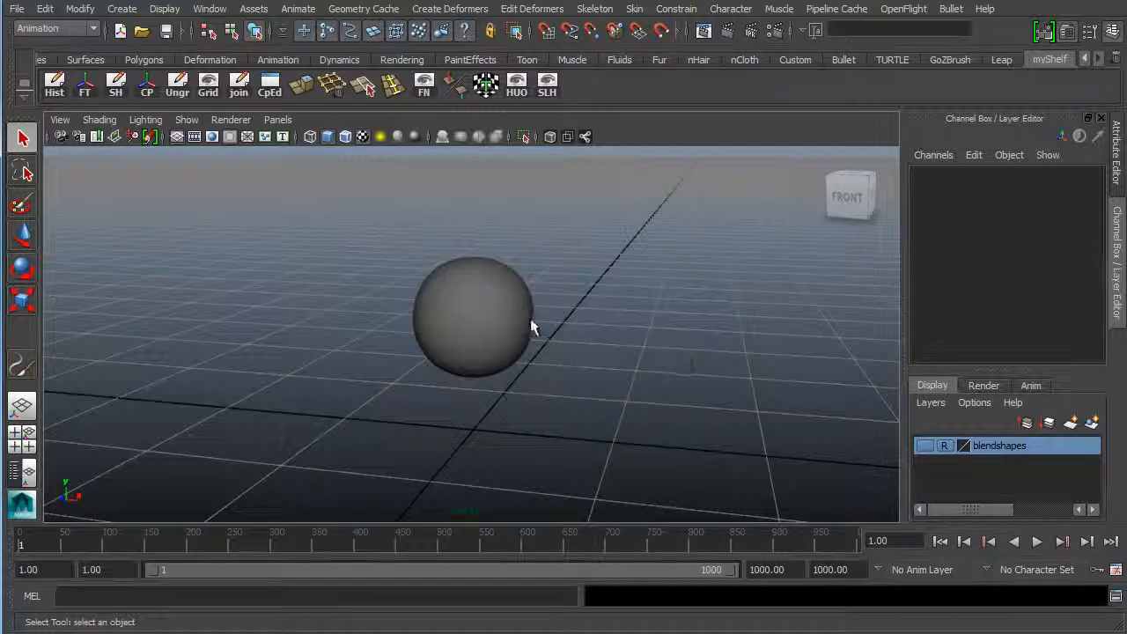
Step: Select the star sphere and switch the available command set from Animation to Dynamics
{"action": "left_click", "coordinate": [533, 322]}
{"action": "left_click_drag", "start_coordinate": [403, 382], "coordinate": [540, 353], "text": "alt"}
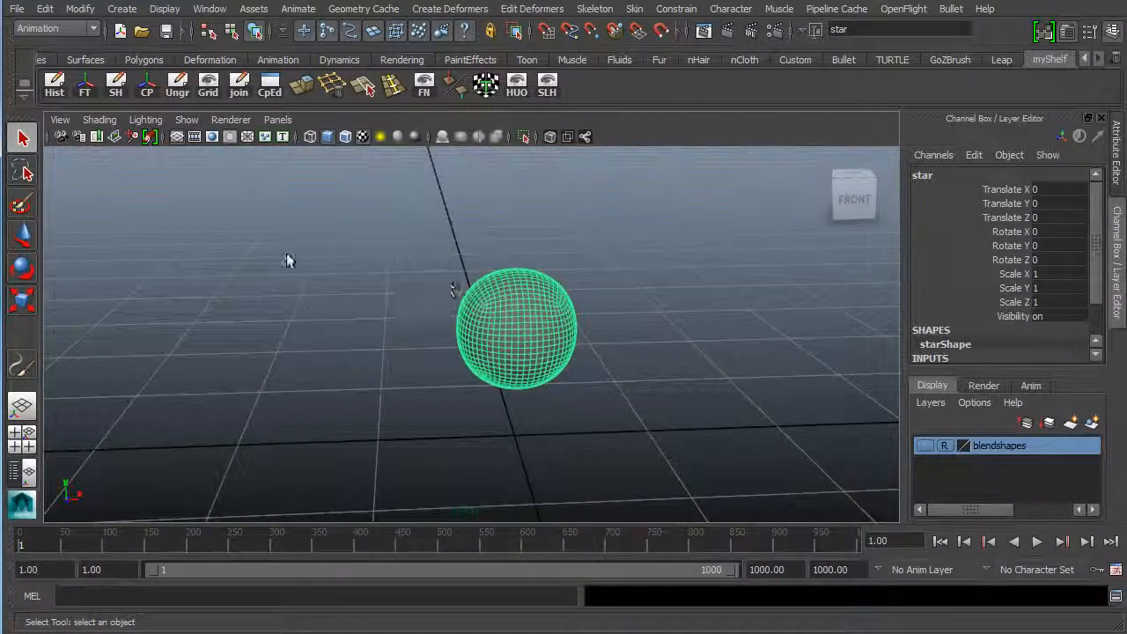
{"action": "left_click_drag", "start_coordinate": [290, 258], "coordinate": [430, 344], "text": "alt"}
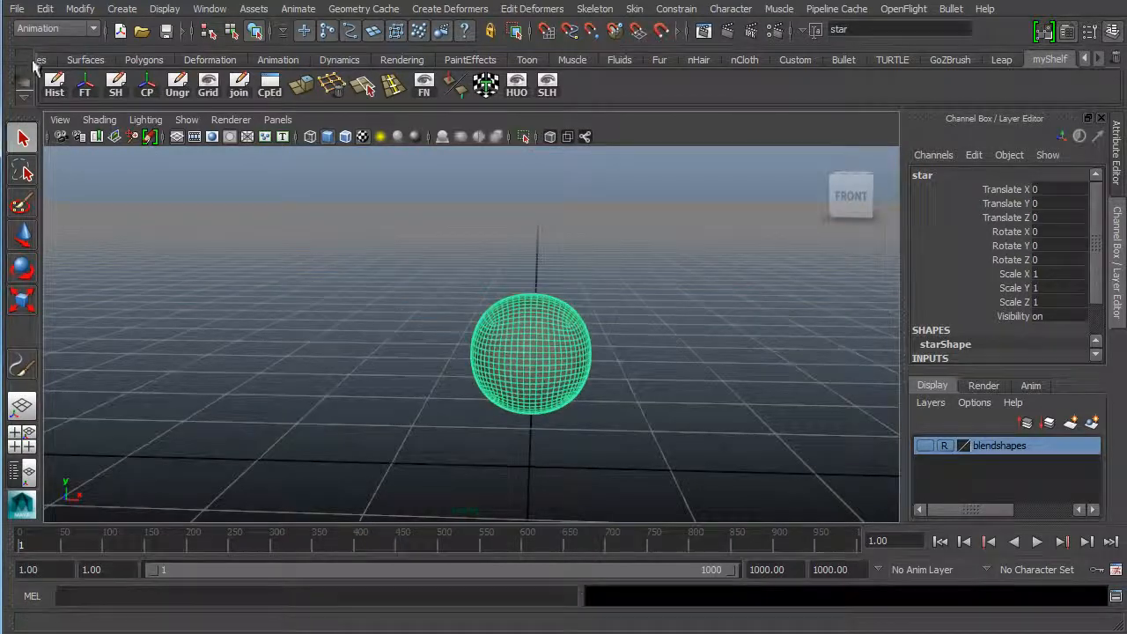
{"action": "left_click", "coordinate": [83, 30]}
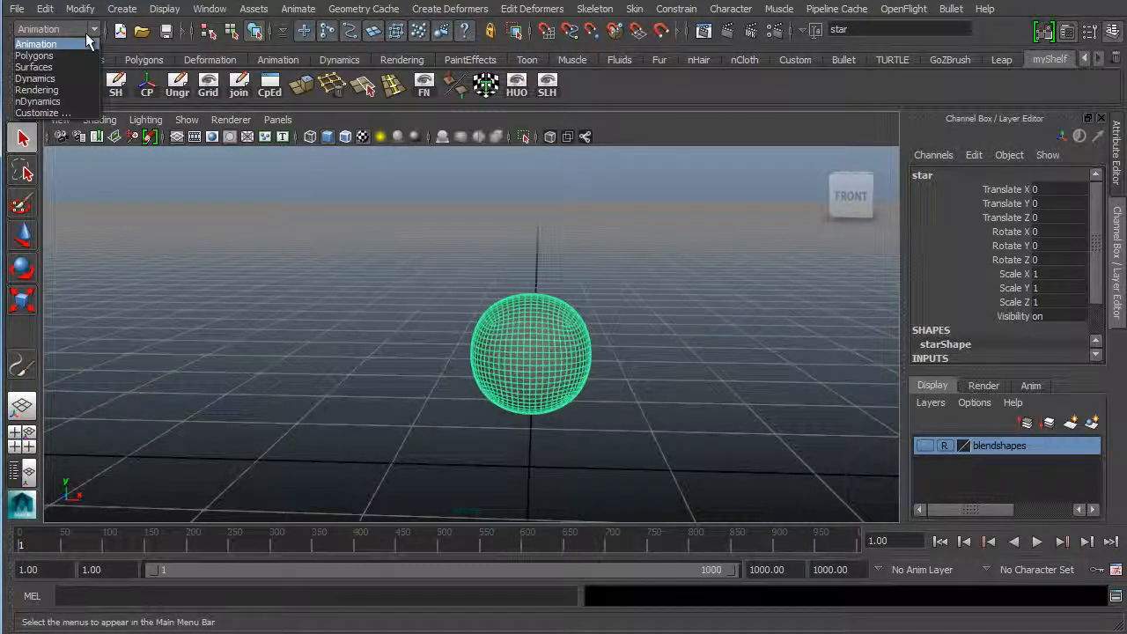
{"action": "left_click", "coordinate": [36, 78]}
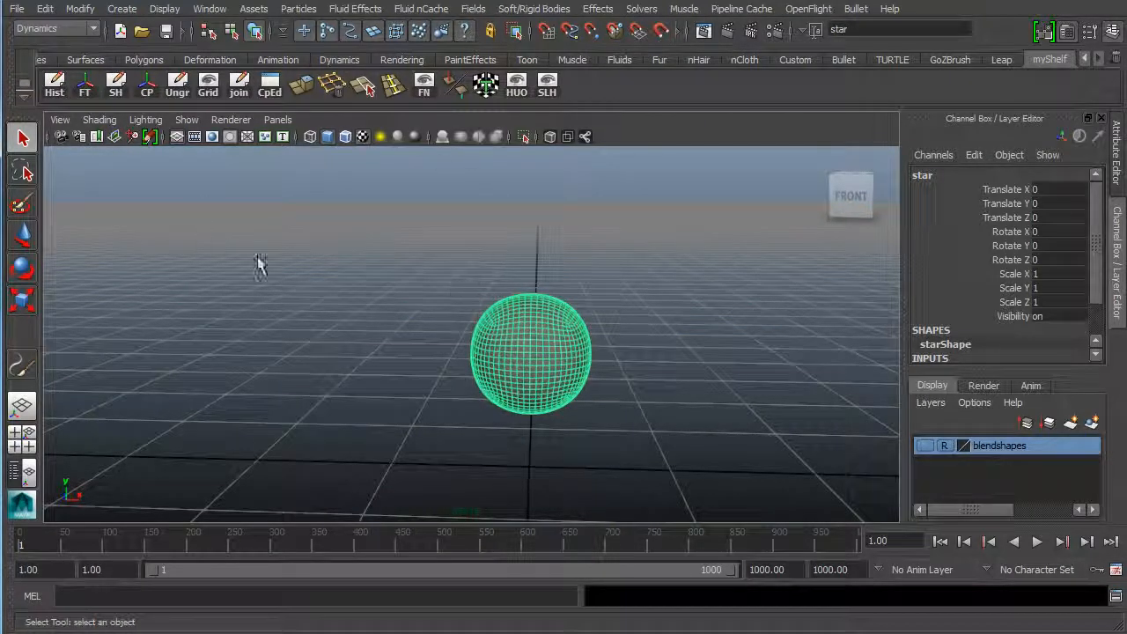
Step: Detach the Effects commands into a floating window and place it beside the sphere
{"action": "mouse_move", "coordinate": [331, 297]}
{"action": "left_mouse_down", "text": "alt"}
{"action": "mouse_move", "coordinate": [297, 290]}
{"action": "mouse_move", "coordinate": [343, 307]}
{"action": "left_mouse_up", "text": "alt"}
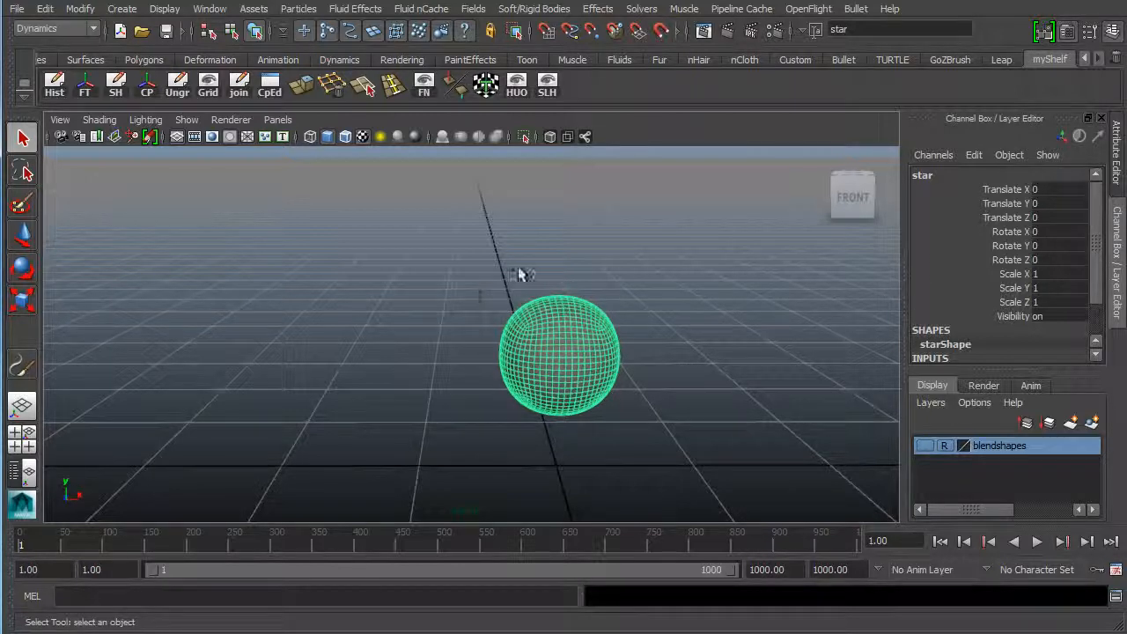
{"action": "left_click_drag", "start_coordinate": [475, 325], "coordinate": [616, 326], "text": "alt"}
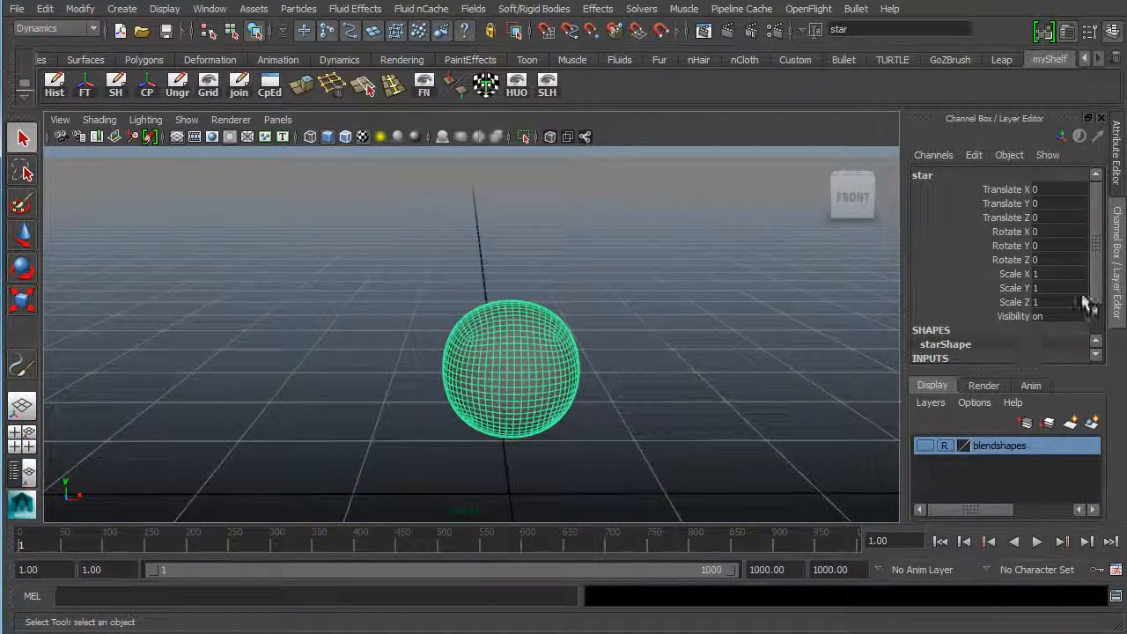
{"action": "scroll", "coordinate": [1097, 299], "scroll_direction": "down", "scroll_amount": 3}
{"action": "scroll", "coordinate": [1096, 307], "scroll_direction": "up", "scroll_amount": 3}
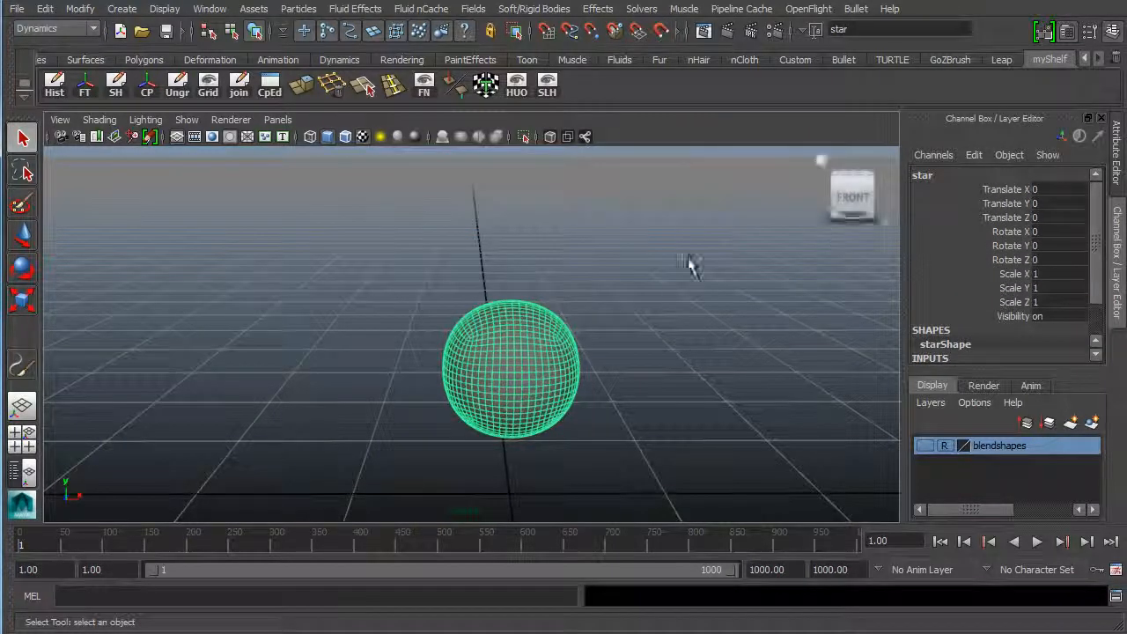
{"action": "left_click", "coordinate": [597, 9]}
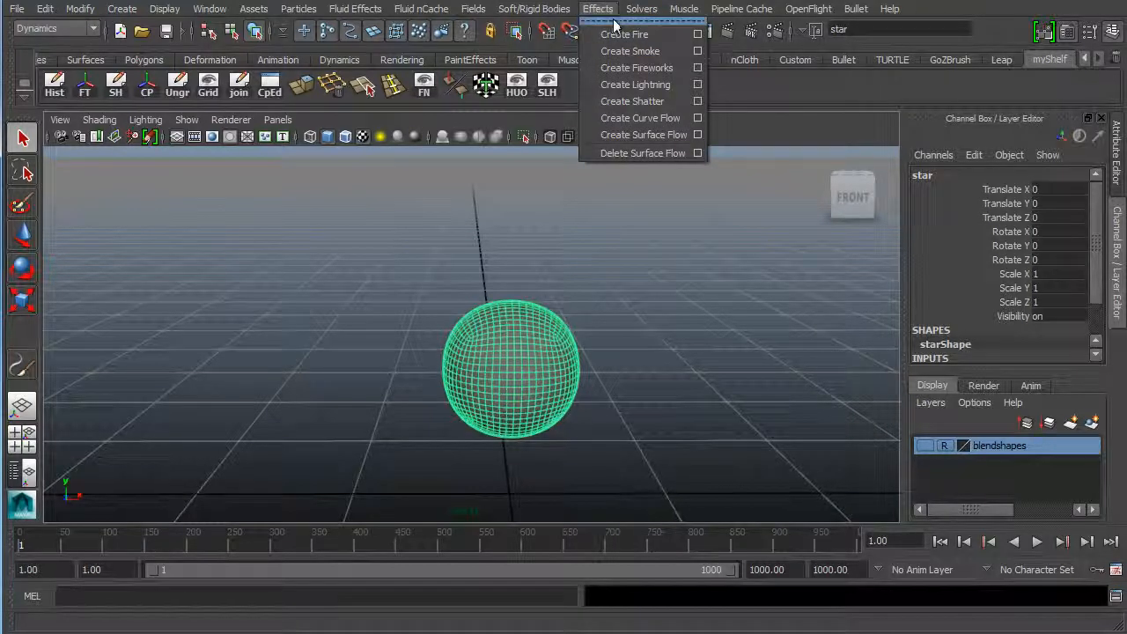
{"action": "left_click", "coordinate": [660, 18]}
{"action": "left_click_drag", "start_coordinate": [652, 130], "coordinate": [752, 161]}
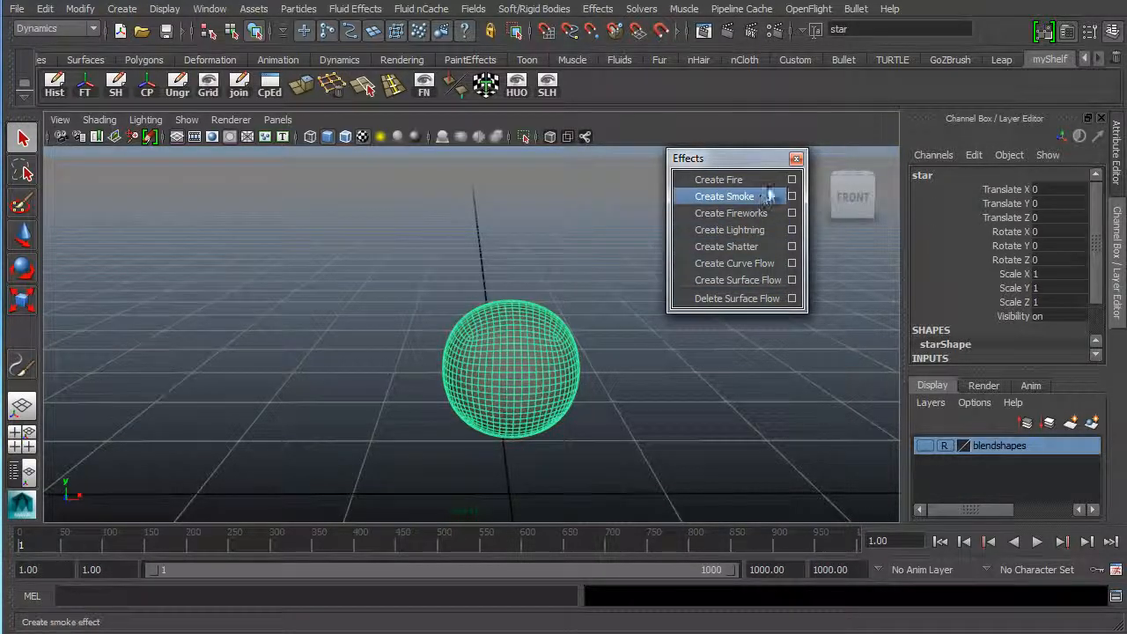
Step: Open the Create Fire effect options, look through the fire attributes, and shorten the options window to uncover the sphere
{"action": "left_click", "coordinate": [791, 179]}
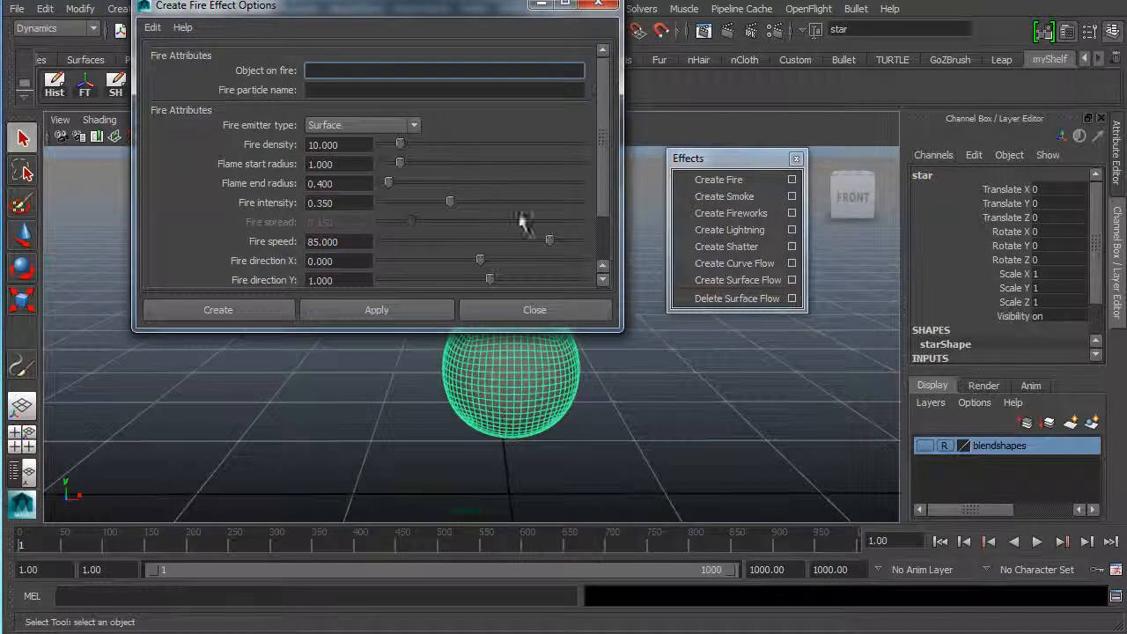
{"action": "scroll", "coordinate": [606, 164], "scroll_direction": "down", "scroll_amount": 2}
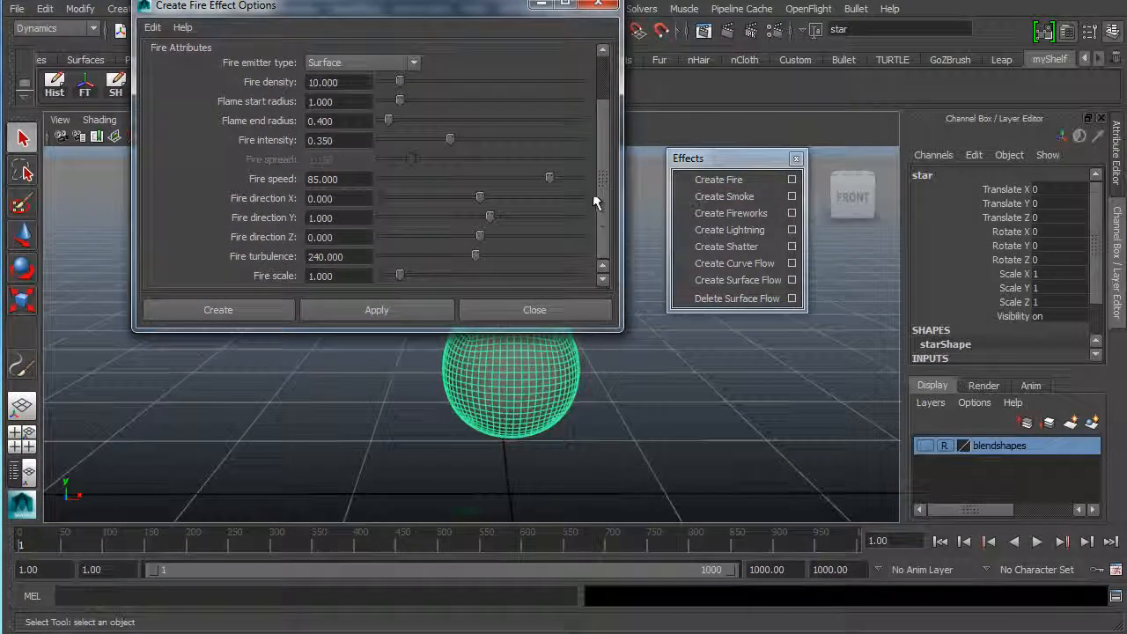
{"action": "scroll", "coordinate": [596, 202], "scroll_direction": "up", "scroll_amount": 2}
{"action": "scroll", "coordinate": [596, 201], "scroll_direction": "down", "scroll_amount": 2}
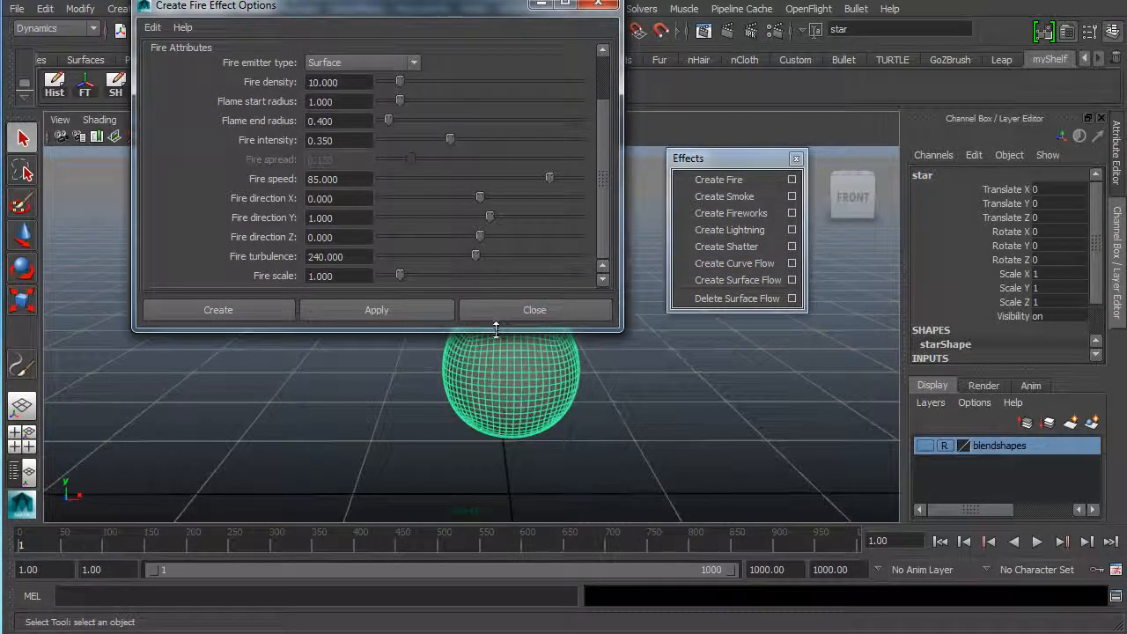
{"action": "left_click_drag", "start_coordinate": [495, 330], "coordinate": [495, 299]}
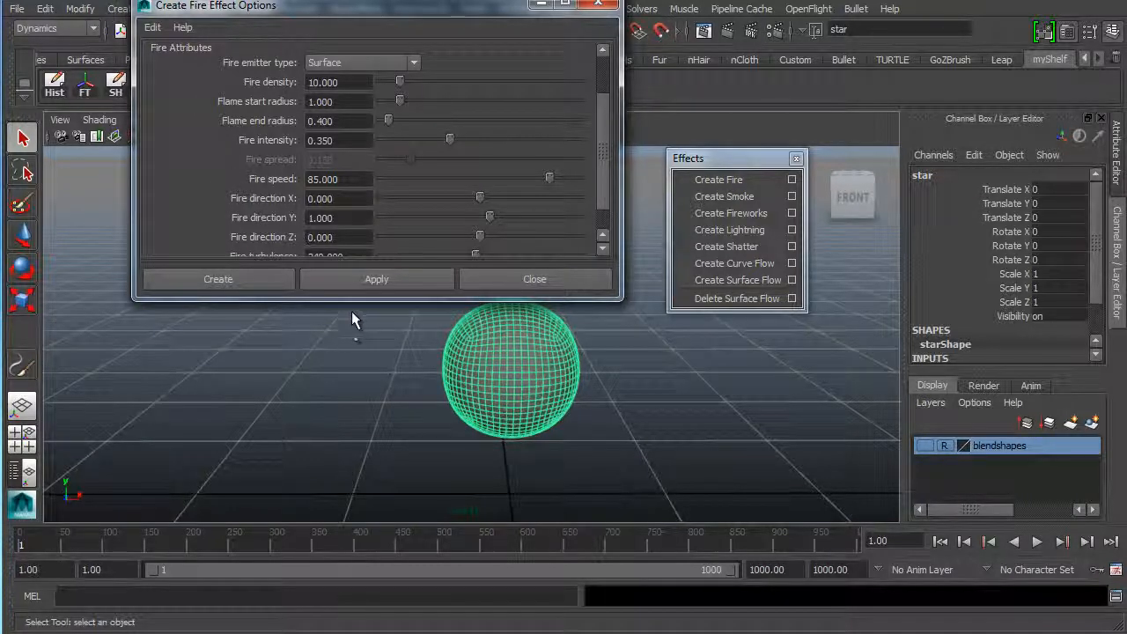
Step: Create the fire effect on the star sphere with the fire emitter type set to Surface
{"action": "left_click", "coordinate": [374, 64]}
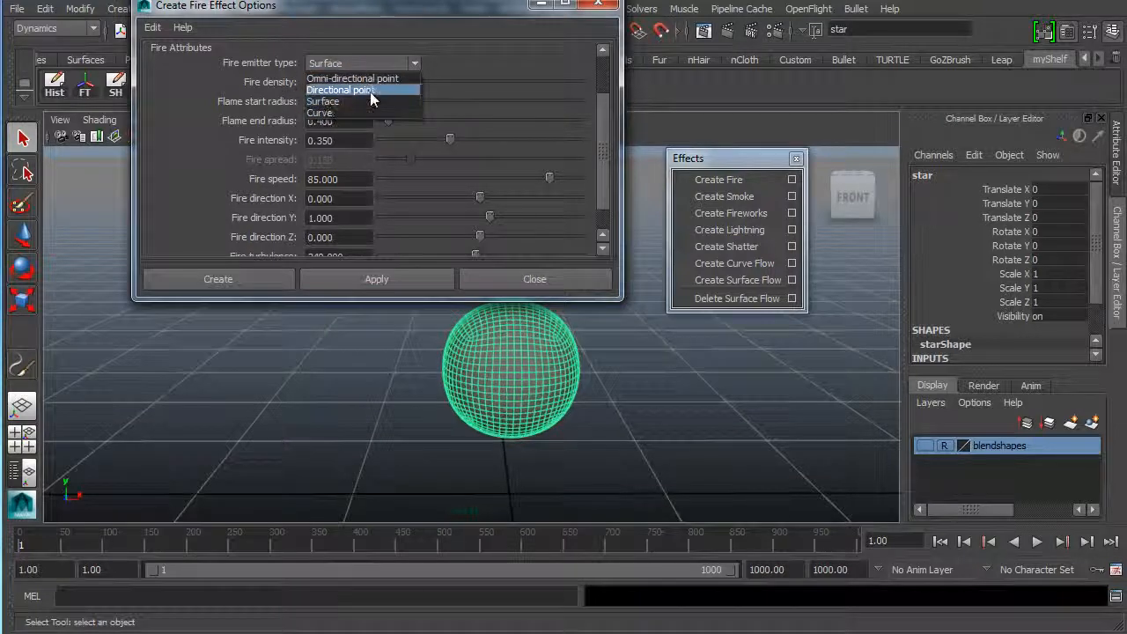
{"action": "left_click", "coordinate": [339, 102]}
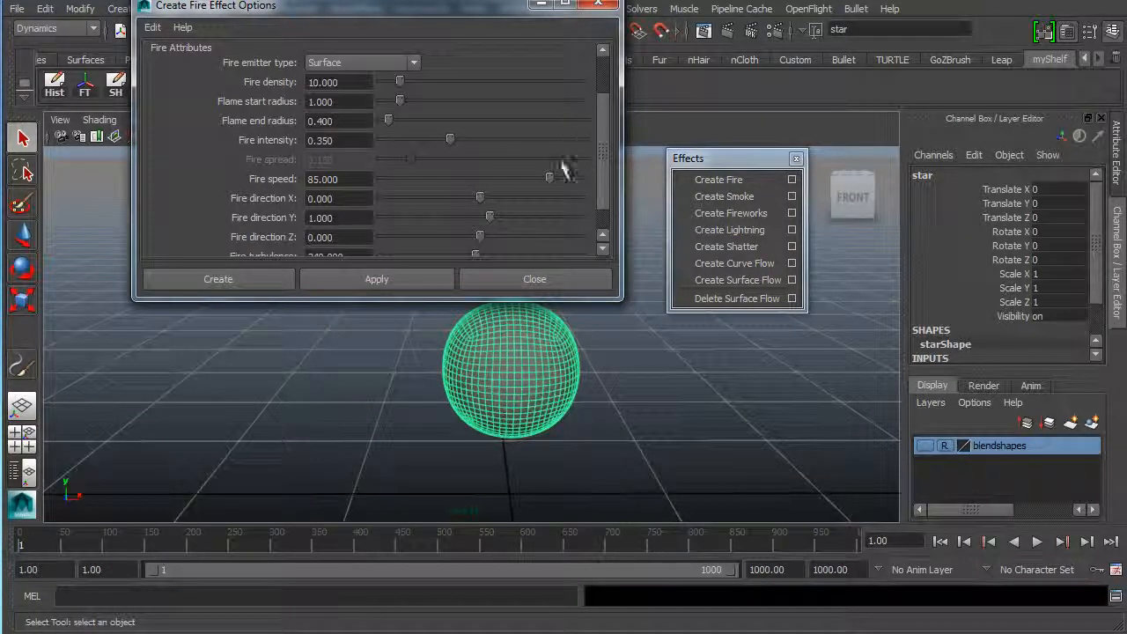
{"action": "right_click_drag", "start_coordinate": [692, 348], "coordinate": [594, 393], "text": "alt"}
{"action": "middle_click_drag", "start_coordinate": [594, 393], "coordinate": [632, 423], "text": "alt"}
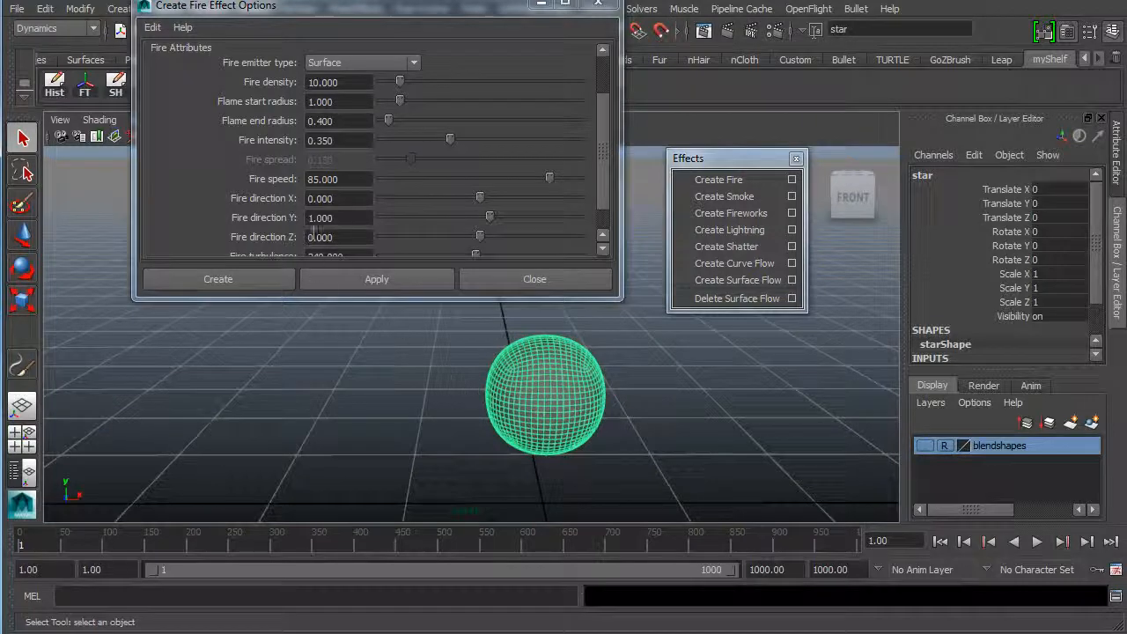
{"action": "left_click", "coordinate": [220, 279]}
Step: Select the fire effect's drag and gravity fields together at the grid origin
{"action": "mouse_move", "coordinate": [392, 415]}
{"action": "left_mouse_down", "text": "alt"}
{"action": "mouse_move", "coordinate": [365, 432]}
{"action": "mouse_move", "coordinate": [370, 417]}
{"action": "left_mouse_up", "text": "alt"}
{"action": "middle_click_drag", "start_coordinate": [483, 326], "coordinate": [411, 280], "text": "alt"}
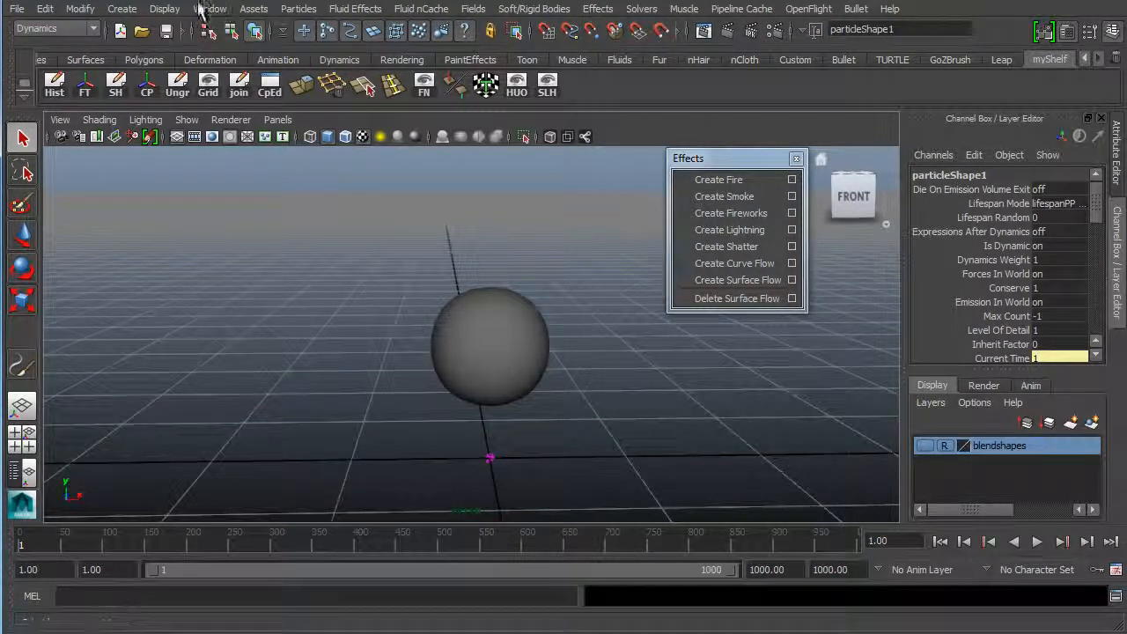
{"action": "left_click_drag", "start_coordinate": [515, 457], "coordinate": [422, 481]}
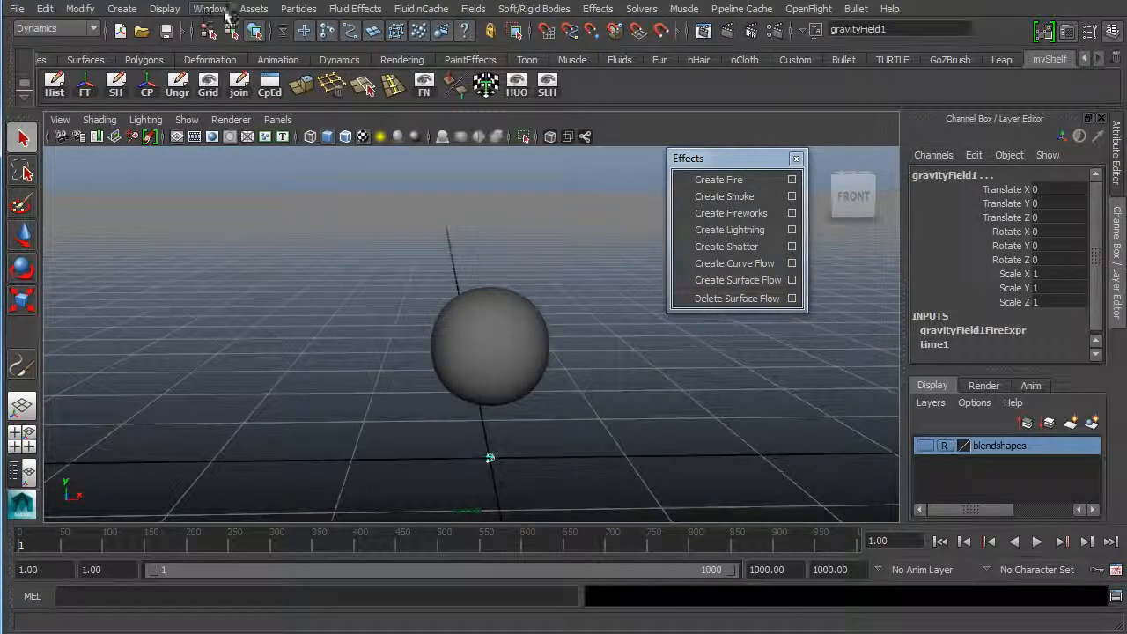
Step: Open the Outliner, widen it slightly, and delete the curveSlimeWeed curve from the scene
{"action": "left_click", "coordinate": [206, 10]}
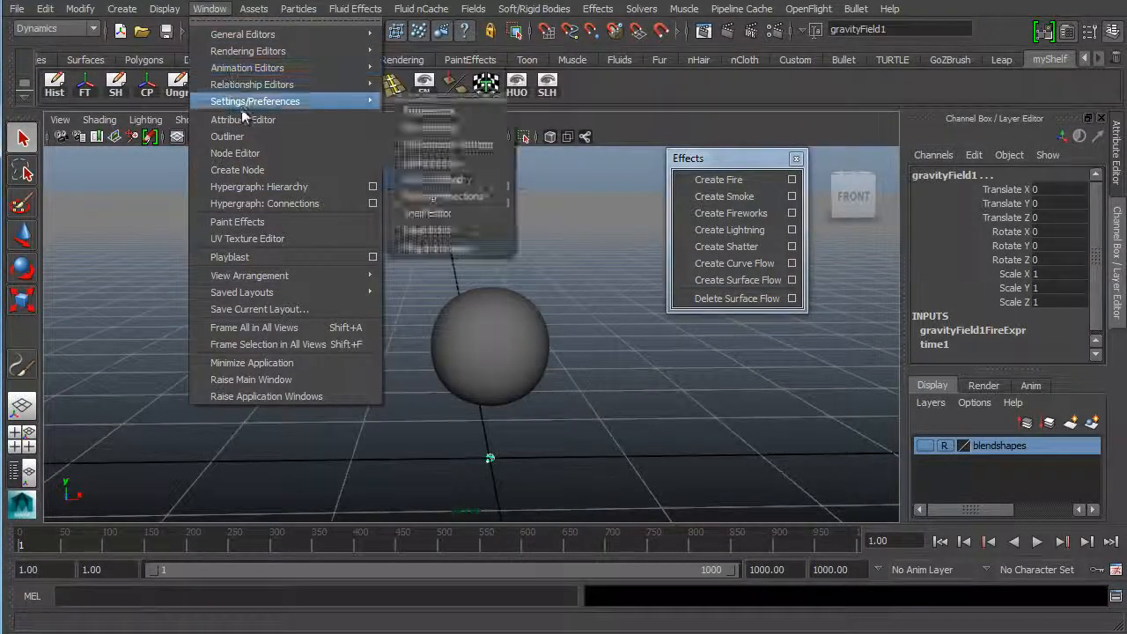
{"action": "left_click", "coordinate": [227, 136]}
{"action": "left_click_drag", "start_coordinate": [0, 61], "coordinate": [288, 12]}
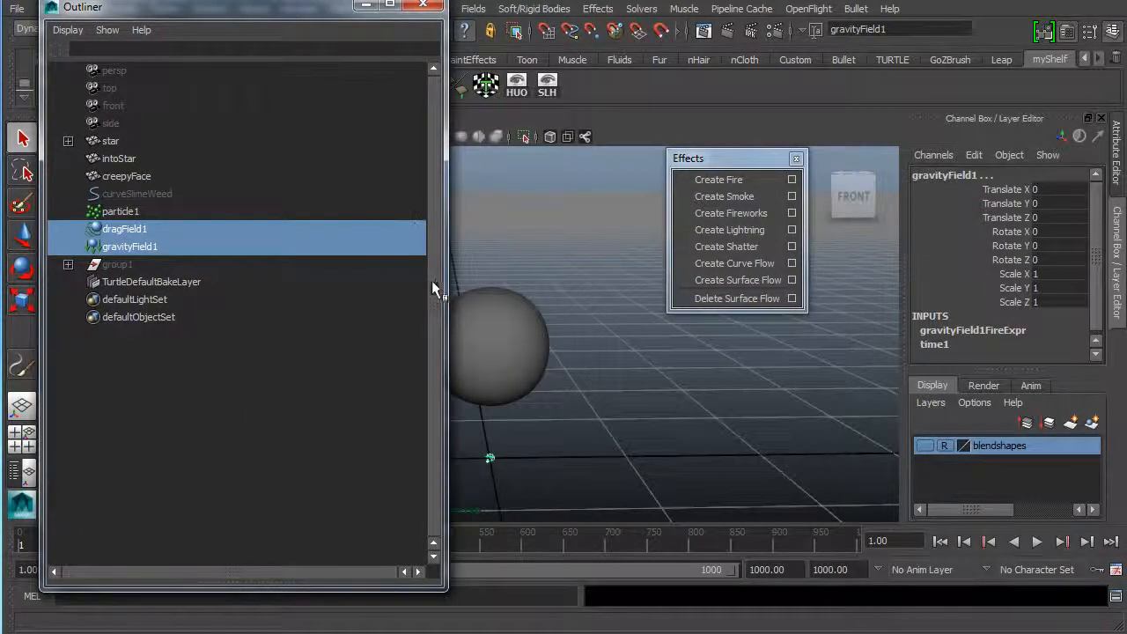
{"action": "left_click_drag", "start_coordinate": [446, 252], "coordinate": [456, 232]}
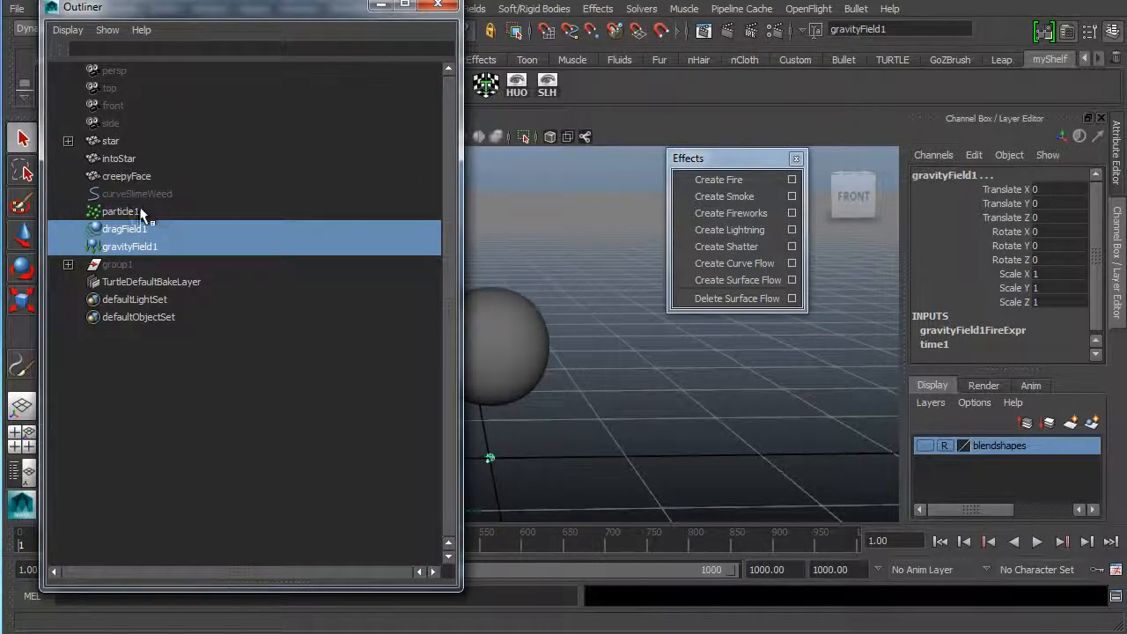
{"action": "left_click", "coordinate": [119, 193]}
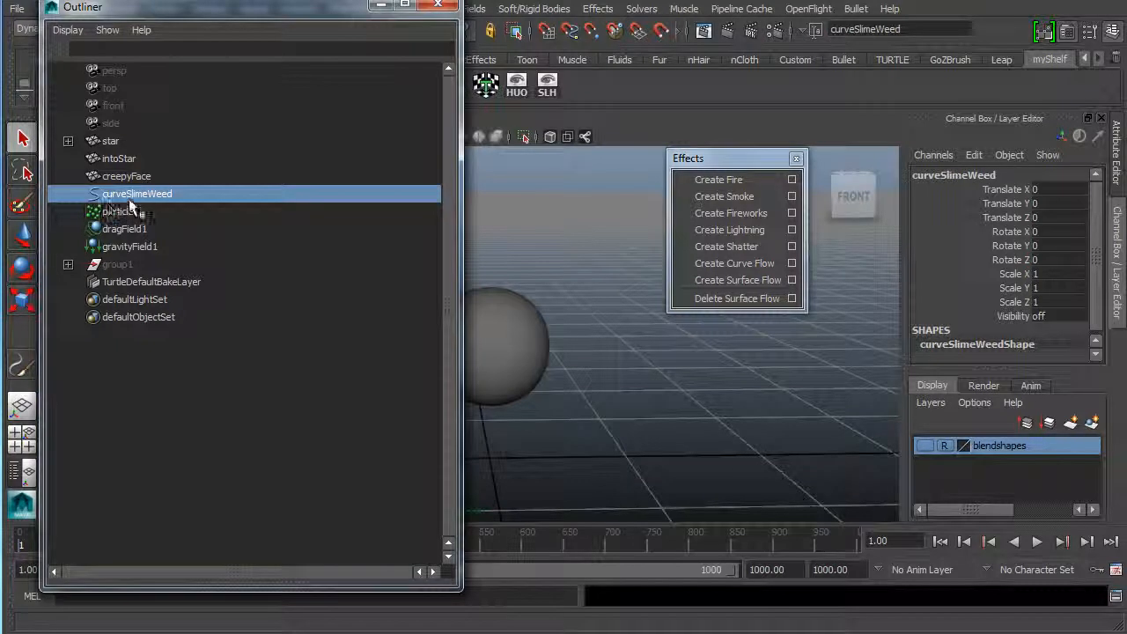
{"action": "key", "text": "Delete"}
Step: Inspect the fire effect's particle1, dragField1 and gravityField1 nodes one after another in the Outliner
{"action": "left_click", "coordinate": [117, 194]}
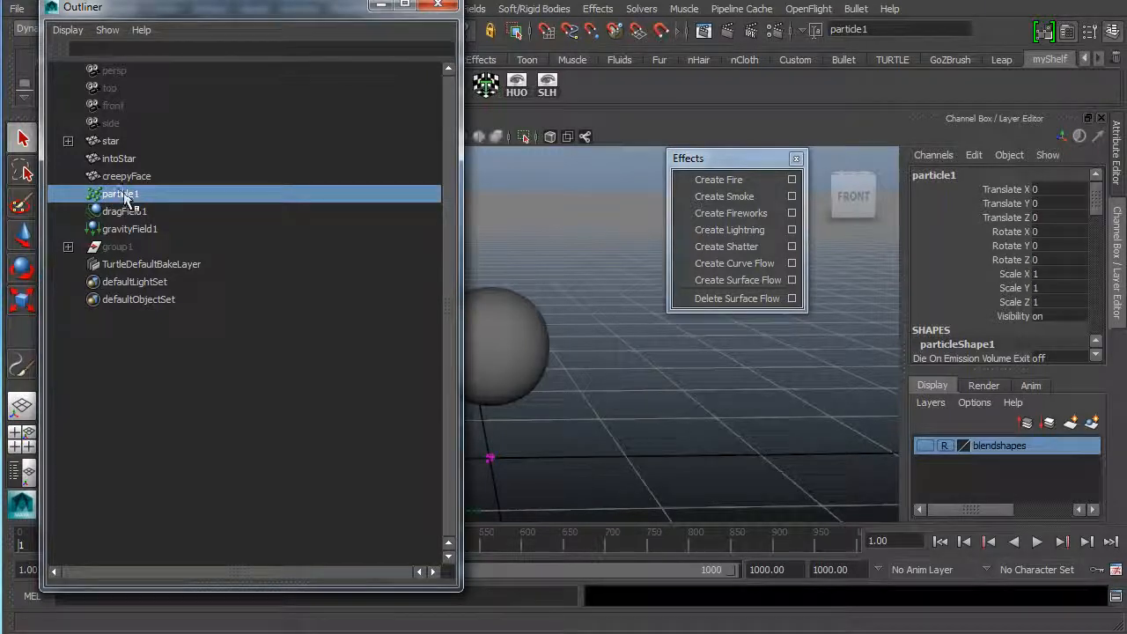
{"action": "left_click", "coordinate": [119, 213]}
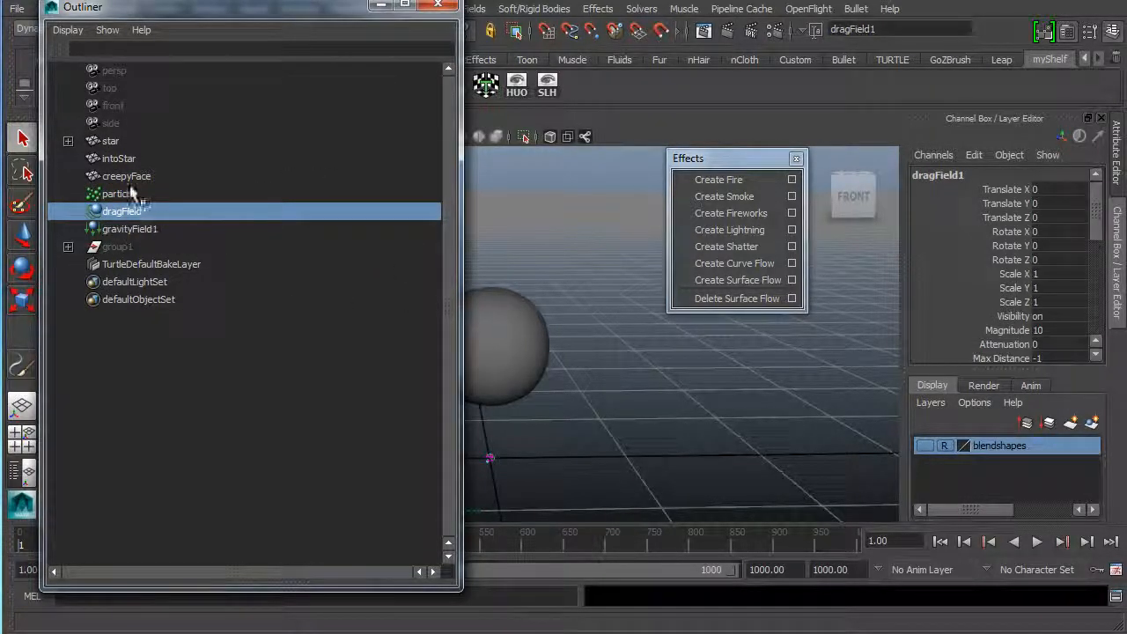
{"action": "middle_click_drag", "start_coordinate": [605, 275], "coordinate": [728, 280], "text": "alt"}
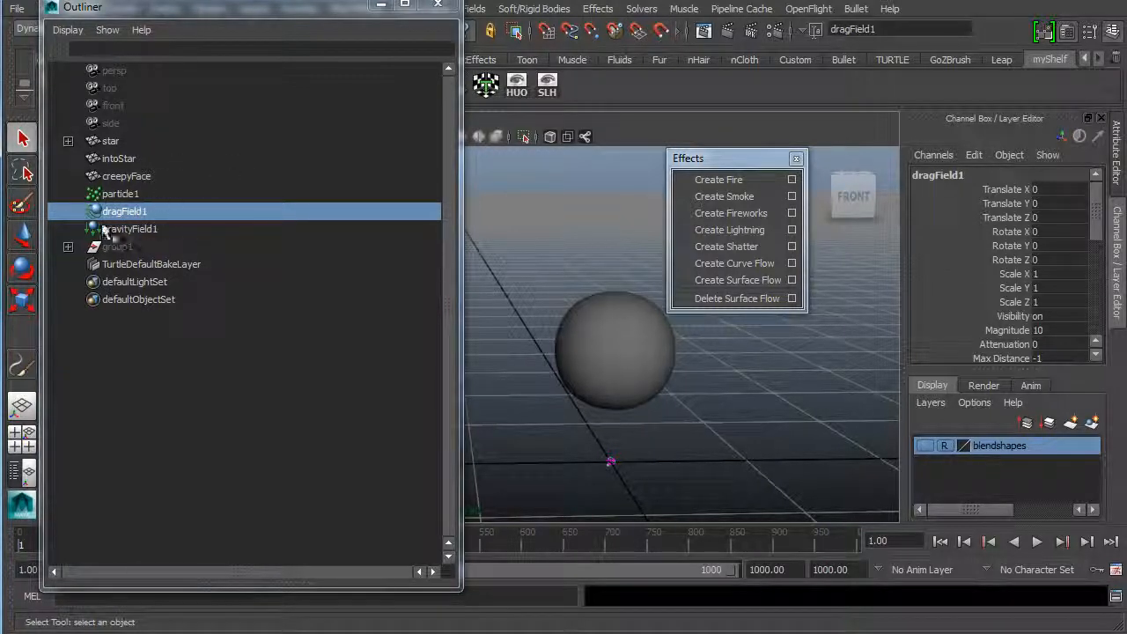
{"action": "left_click", "coordinate": [141, 230]}
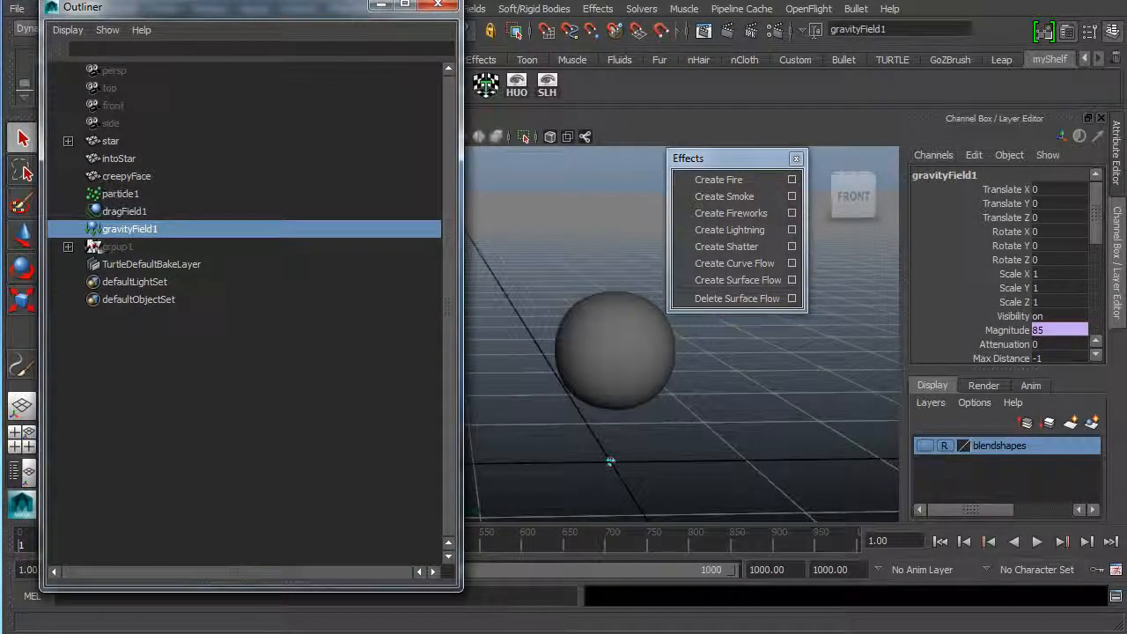
Step: Expand group1 and examine the particleShape1_fireDirection and particleShape1_fireOrientation locators
{"action": "left_click", "coordinate": [67, 246]}
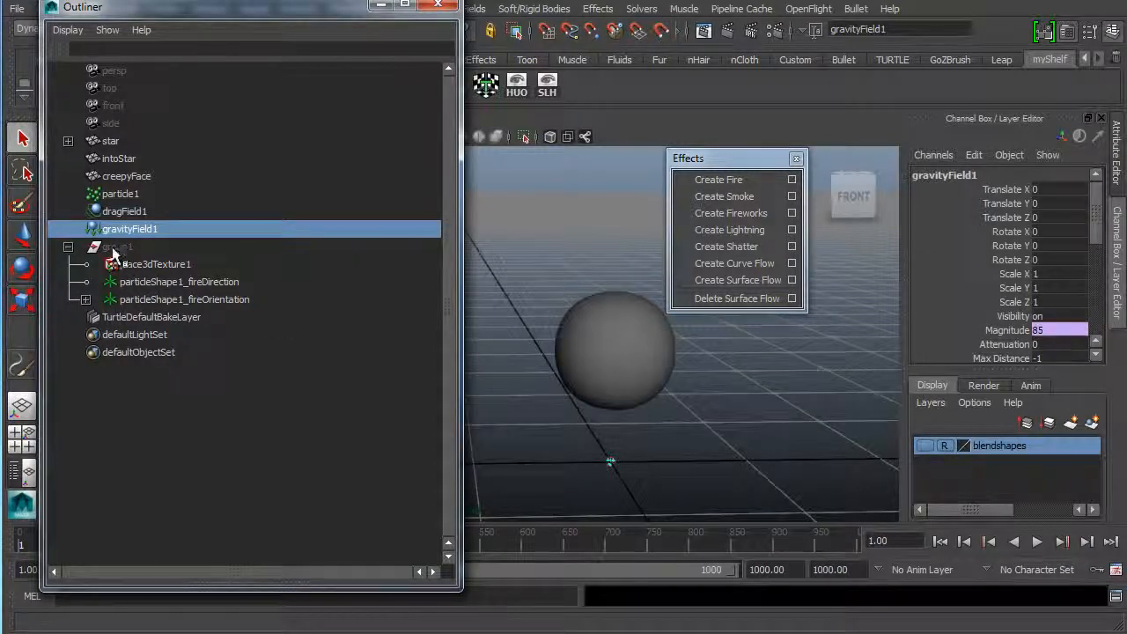
{"action": "left_click", "coordinate": [209, 282]}
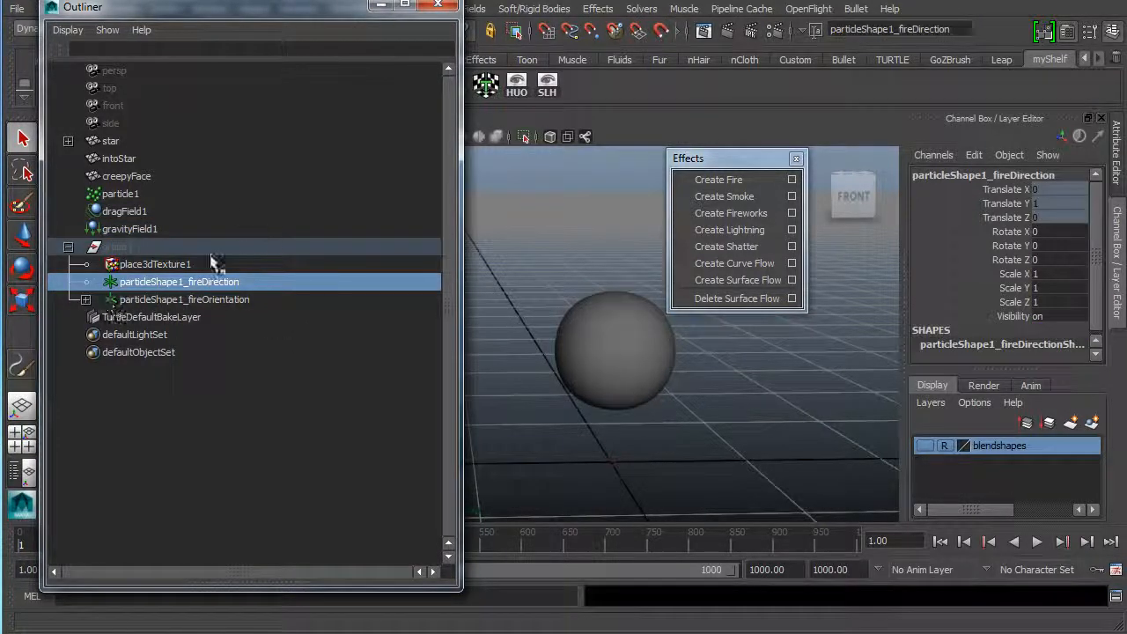
{"action": "left_click", "coordinate": [153, 299]}
{"action": "left_click", "coordinate": [165, 285]}
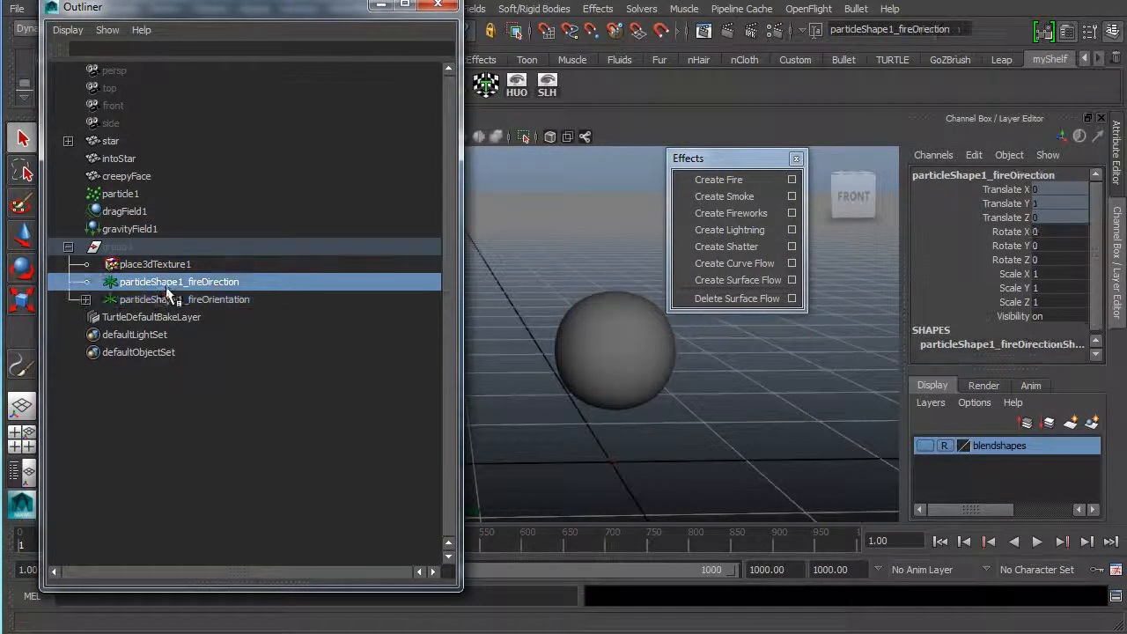
{"action": "left_click", "coordinate": [175, 303]}
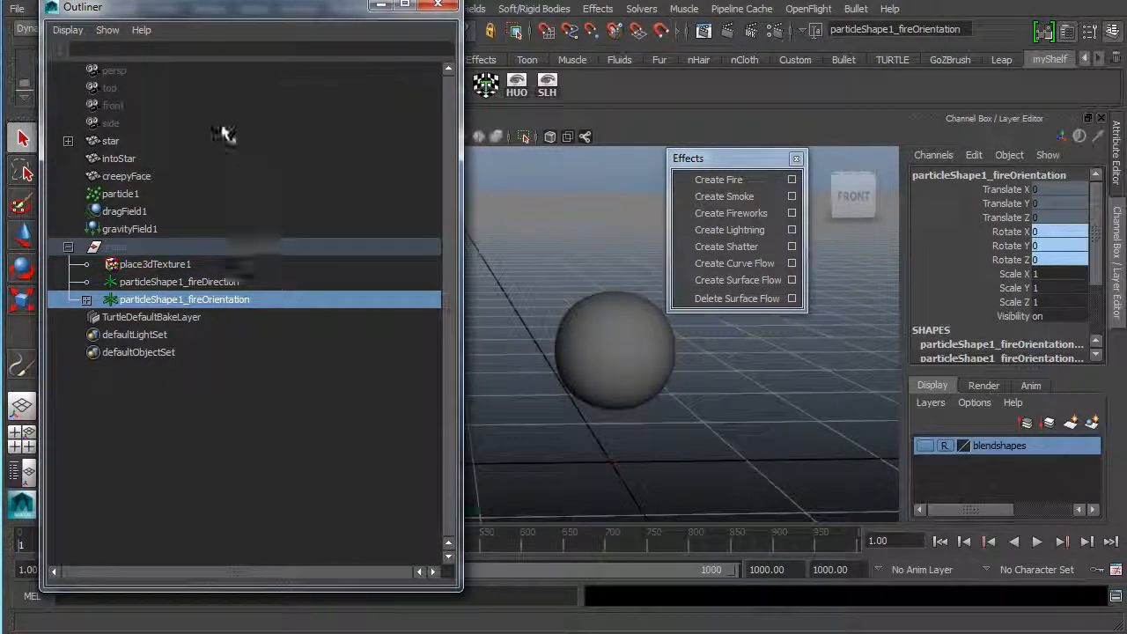
{"action": "left_click", "coordinate": [151, 284]}
{"action": "left_click", "coordinate": [191, 300]}
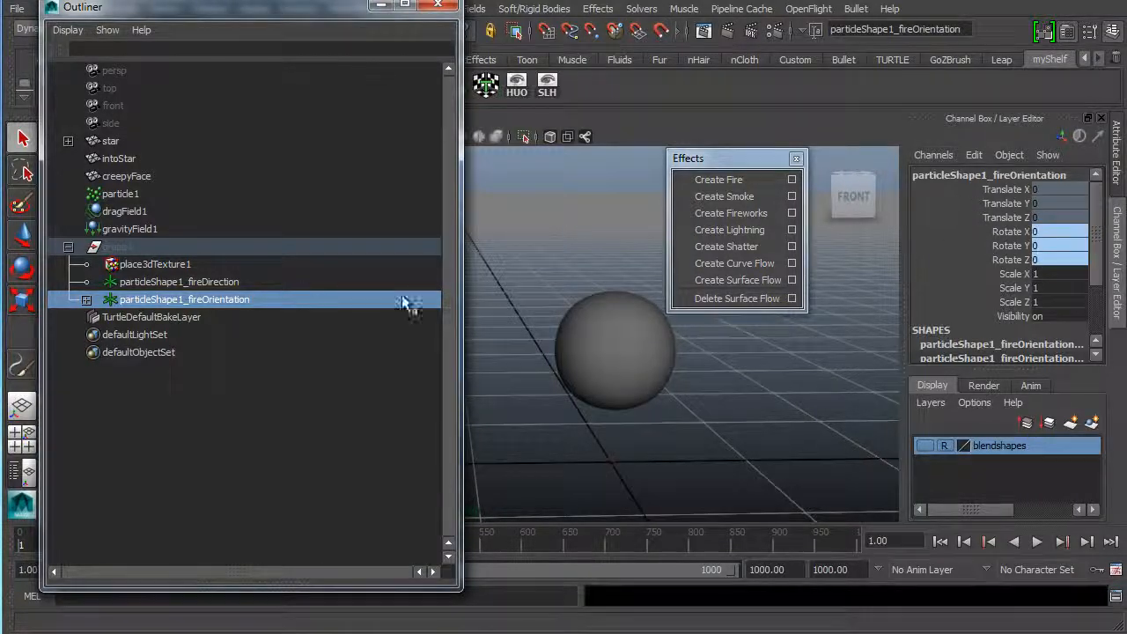
Step: Expand particleShape1_fireOrientation and examine its aim constraint and the place3dTexture1 node
{"action": "left_click", "coordinate": [86, 299]}
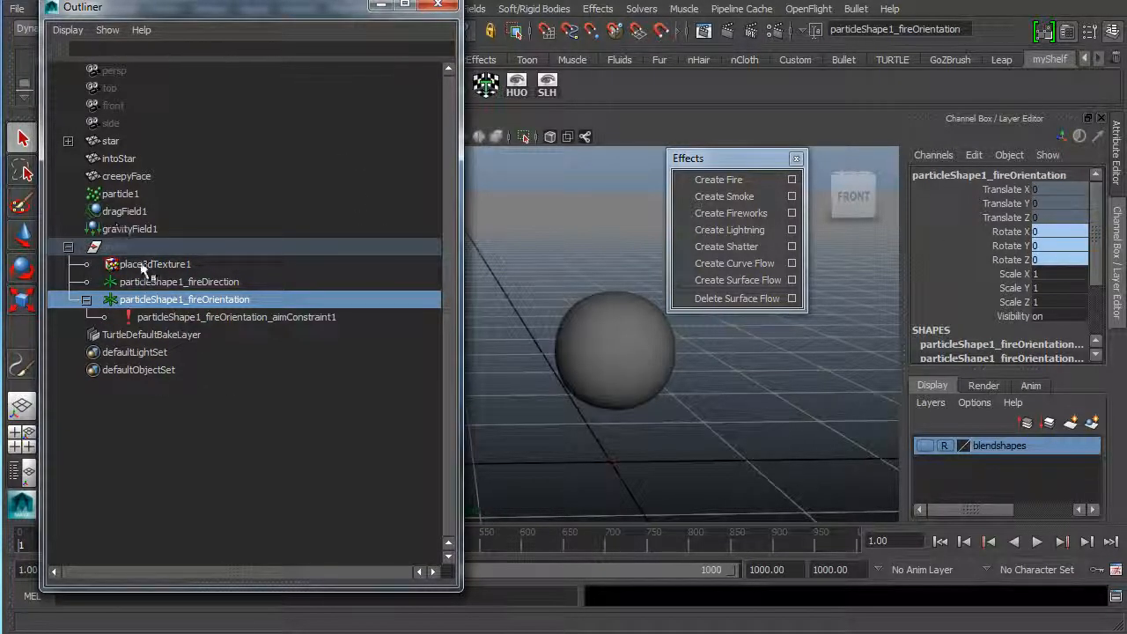
{"action": "left_click", "coordinate": [151, 319]}
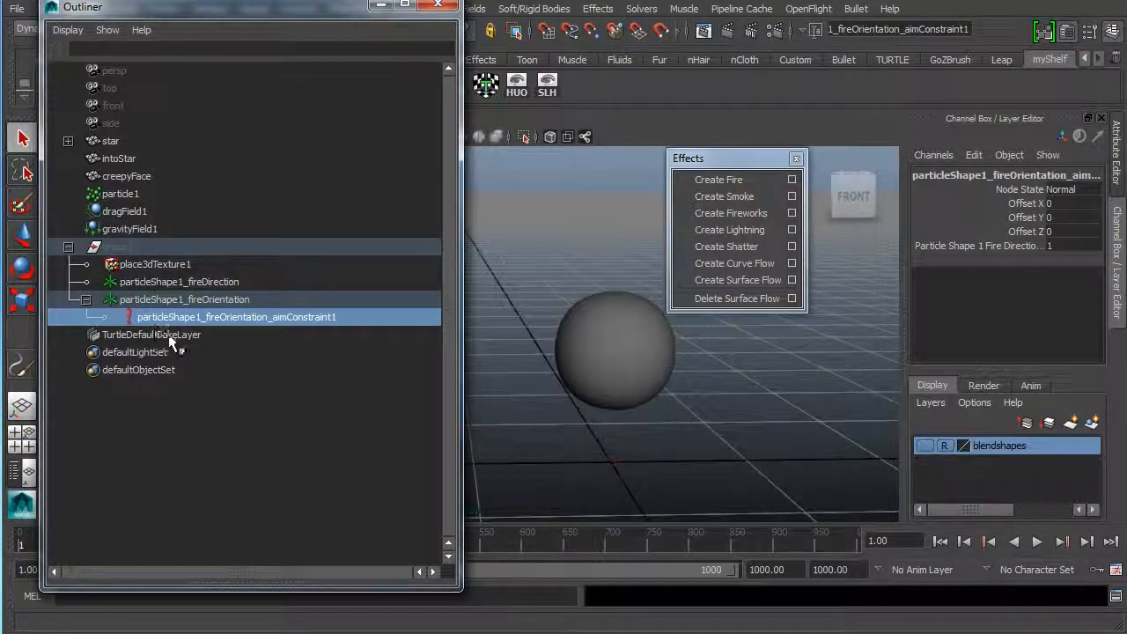
{"action": "left_click", "coordinate": [163, 266]}
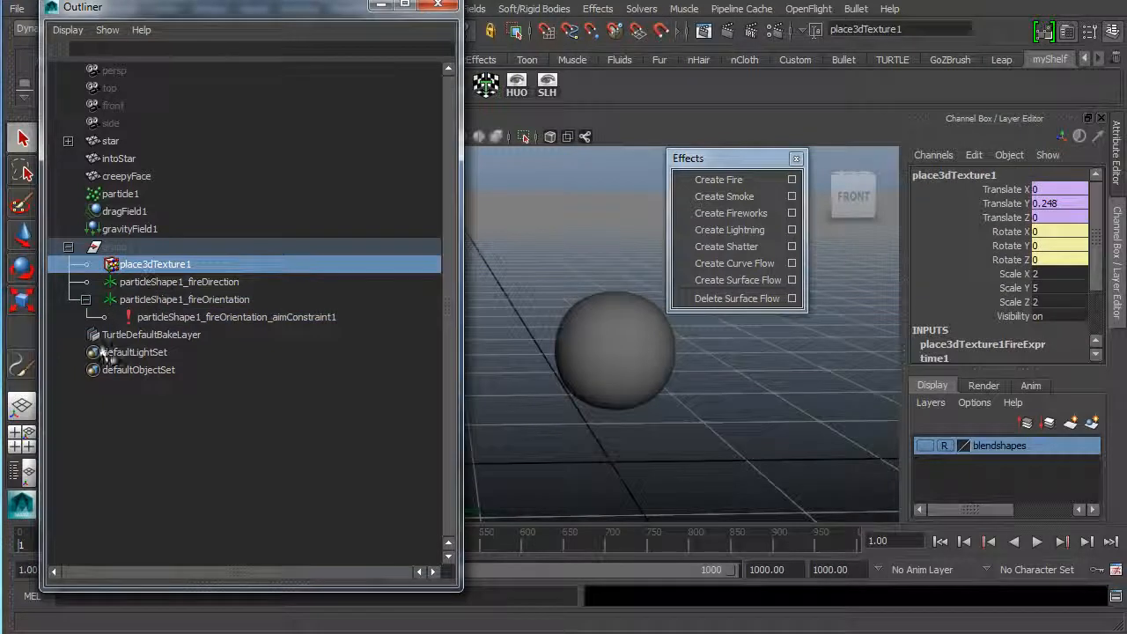
{"action": "left_click", "coordinate": [187, 318]}
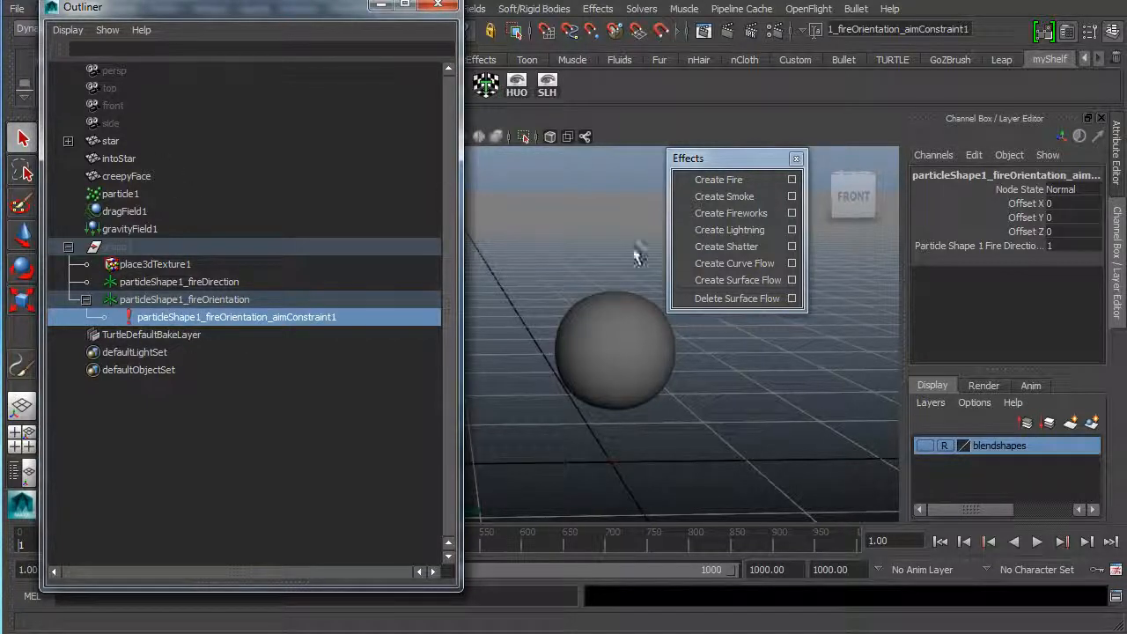
Step: Collapse group1 in the Outliner, examine the gravityField1 node again, and deselect it
{"action": "left_click_drag", "start_coordinate": [572, 366], "coordinate": [528, 387], "text": "alt"}
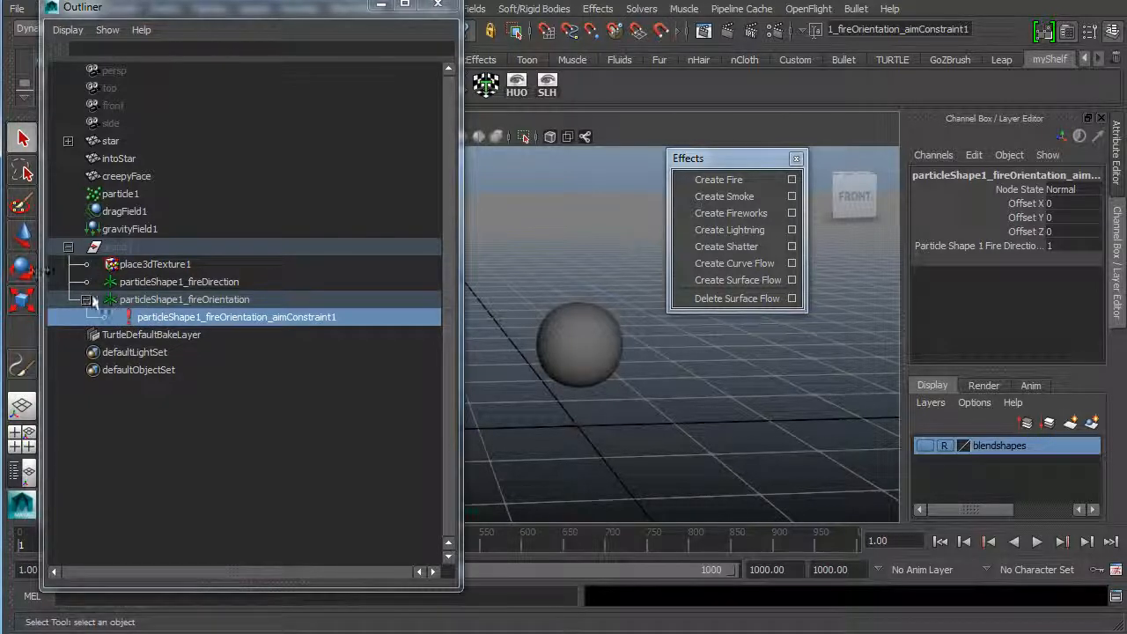
{"action": "left_click", "coordinate": [68, 247]}
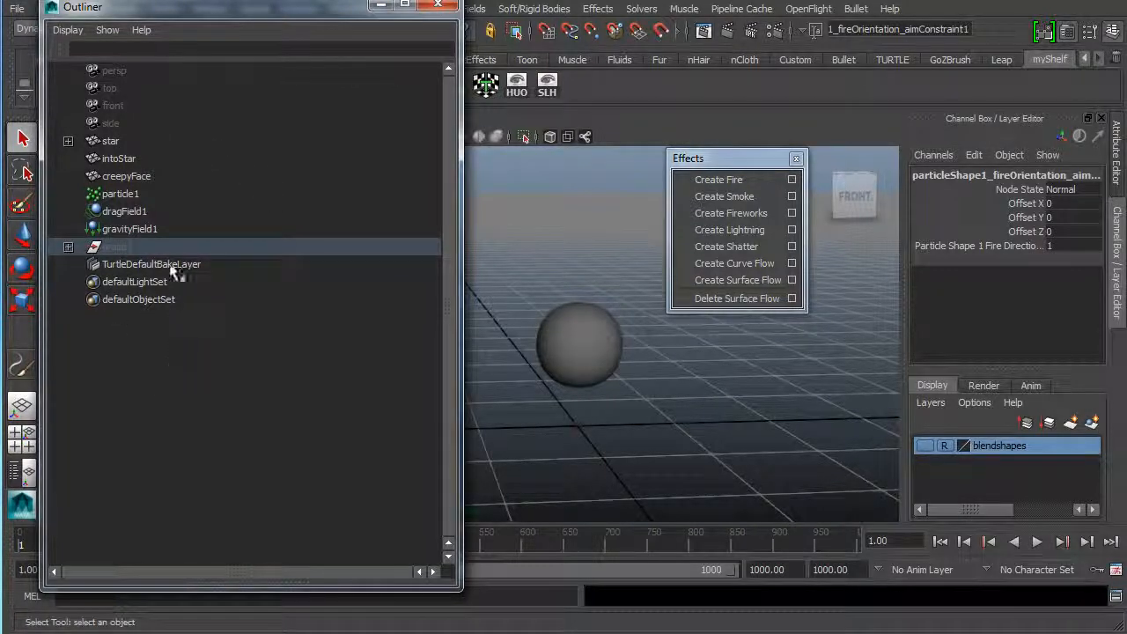
{"action": "left_click", "coordinate": [152, 230]}
{"action": "middle_click_drag", "start_coordinate": [134, 253], "coordinate": [398, 342]}
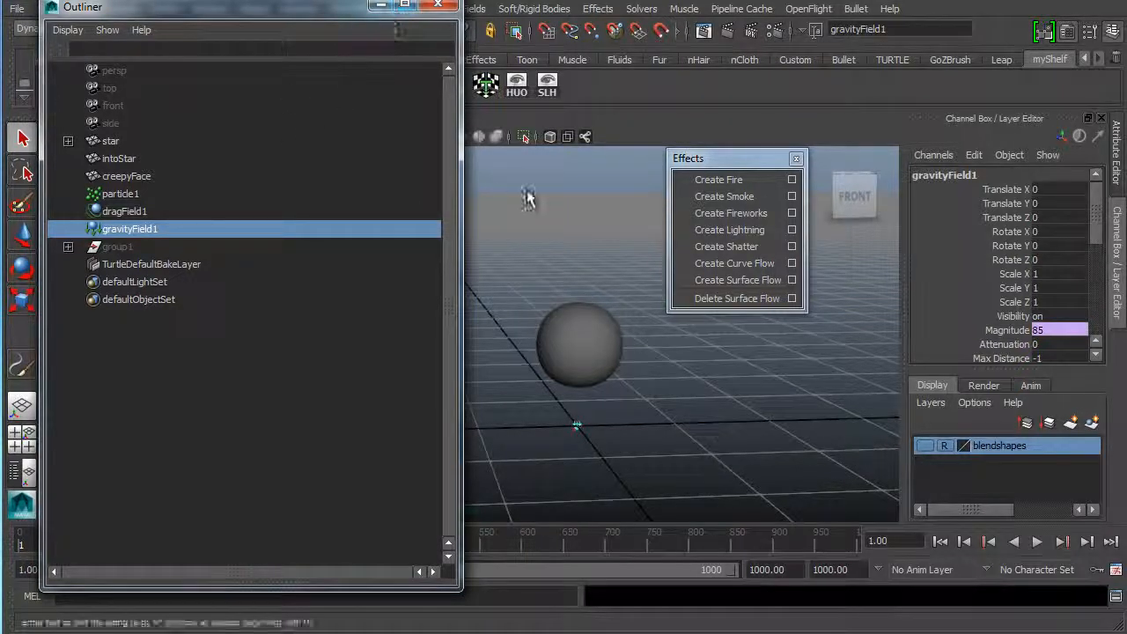
{"action": "left_click", "coordinate": [607, 234]}
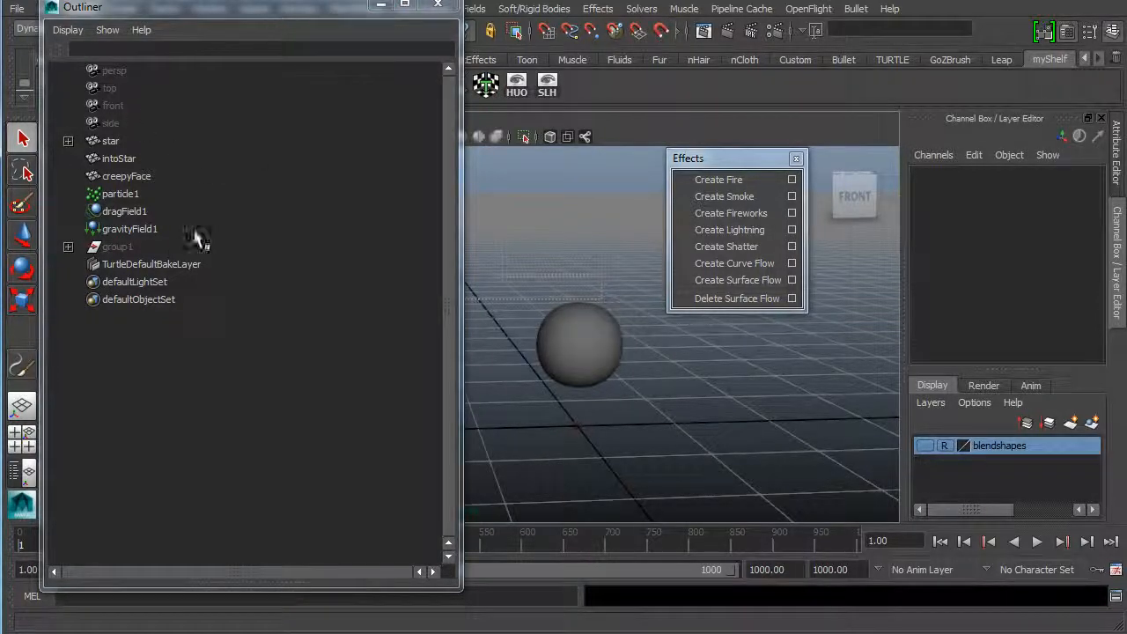
Step: Minimize the Outliner and play the fire simulation from frame 1, stopping at about frame 295
{"action": "left_click", "coordinate": [377, 9]}
{"action": "left_click_drag", "start_coordinate": [579, 252], "coordinate": [231, 345], "text": "alt"}
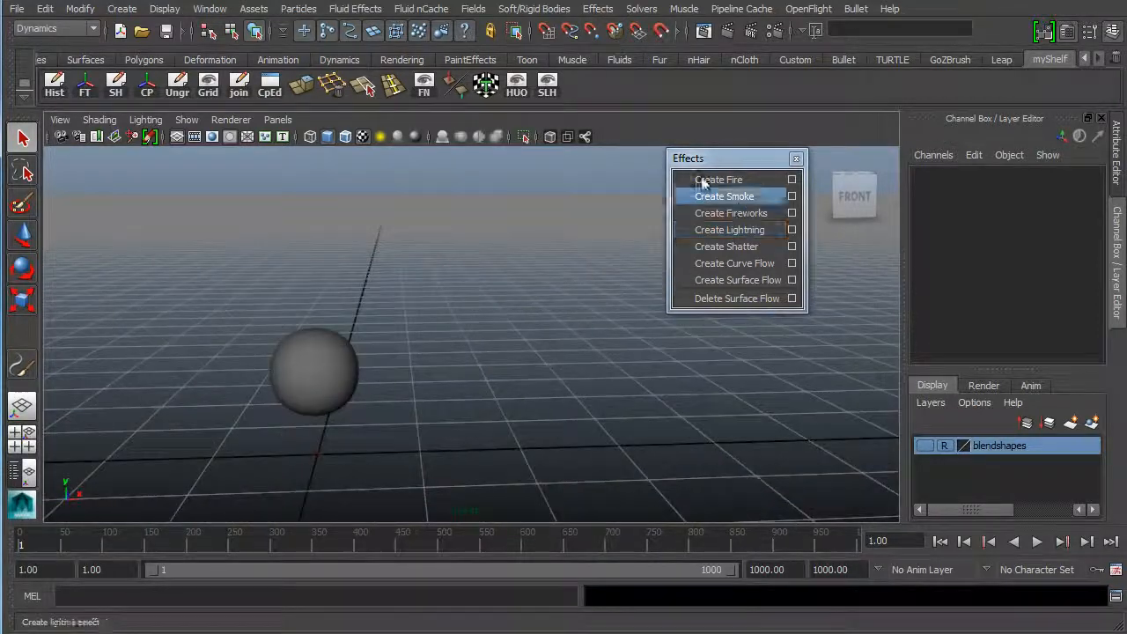
{"action": "left_click_drag", "start_coordinate": [314, 290], "coordinate": [400, 319], "text": "alt"}
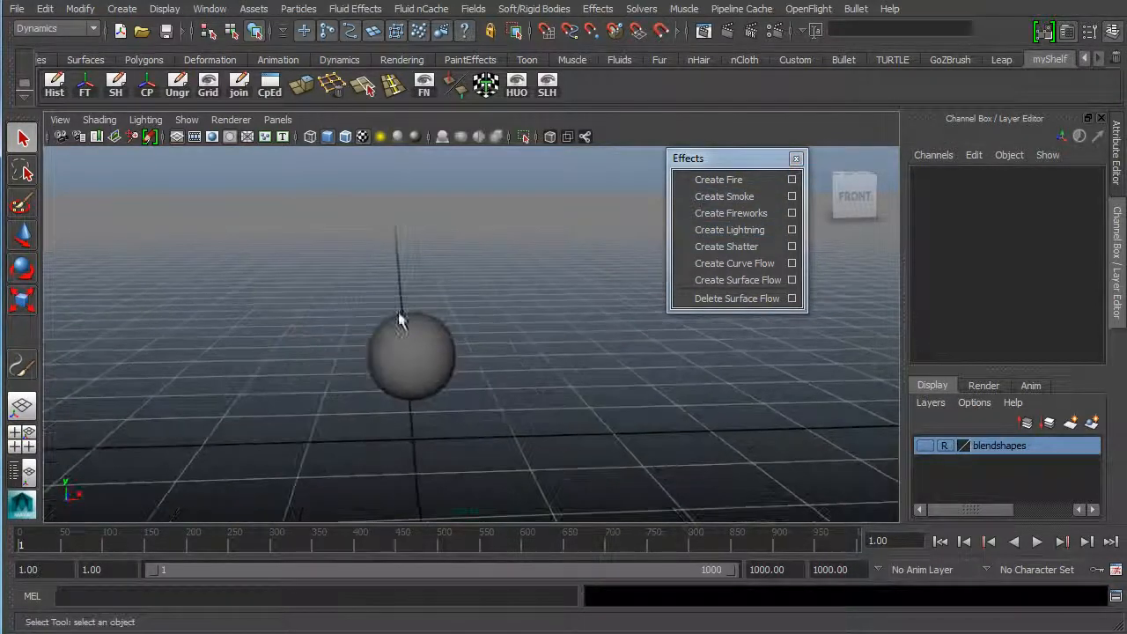
{"action": "left_click", "coordinate": [757, 570]}
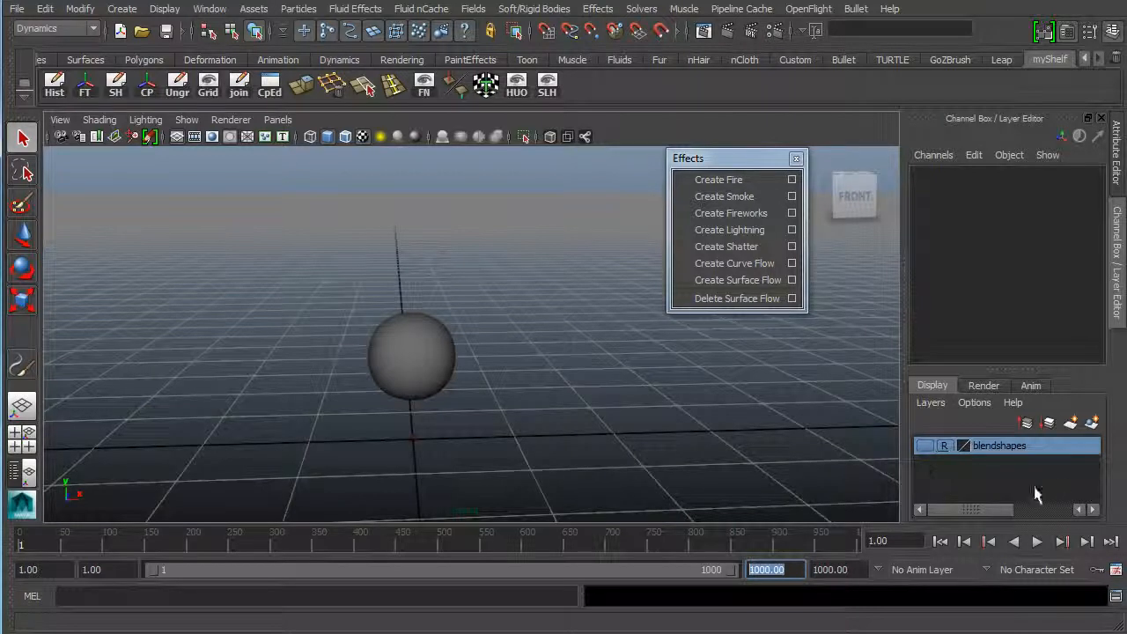
{"action": "left_click", "coordinate": [1037, 541]}
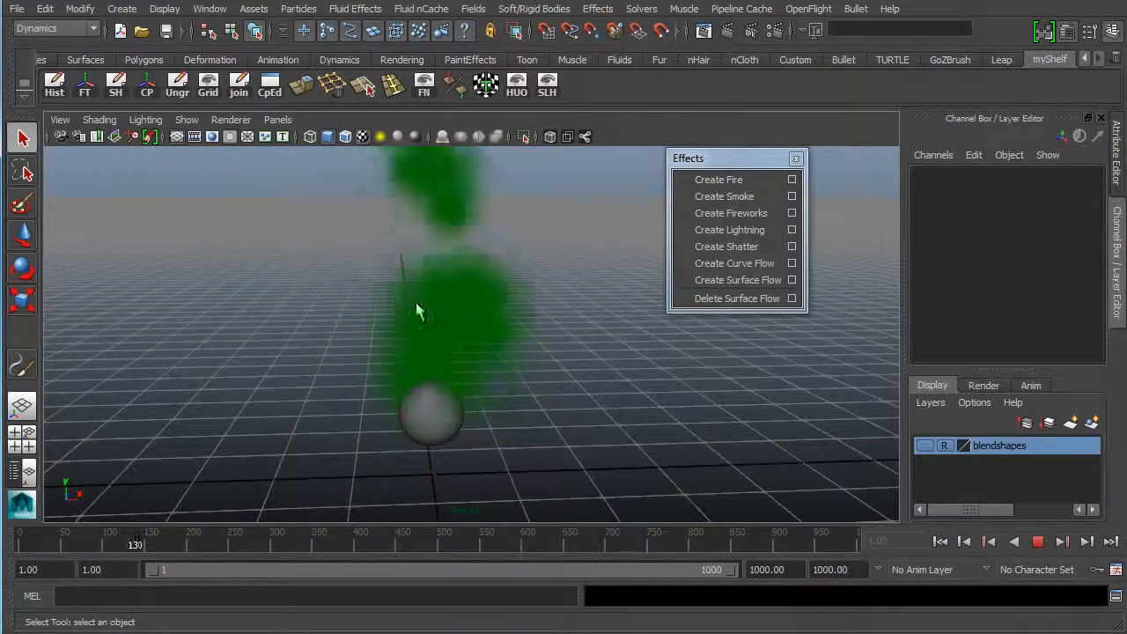
{"action": "right_click_drag", "start_coordinate": [476, 403], "coordinate": [498, 397], "text": "alt"}
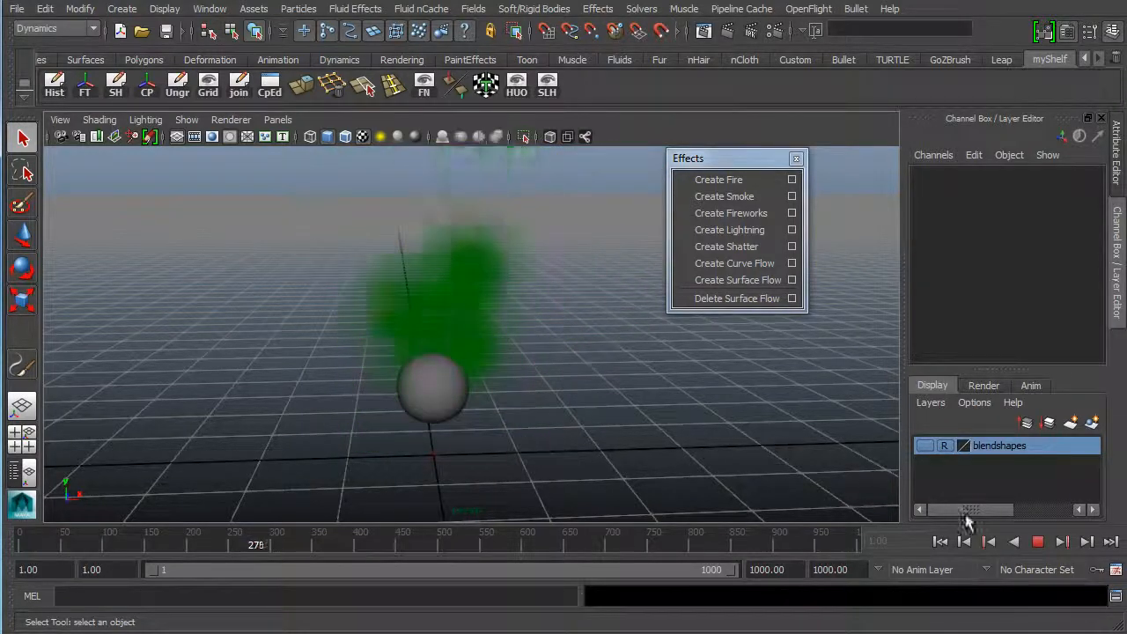
{"action": "left_click", "coordinate": [1037, 541]}
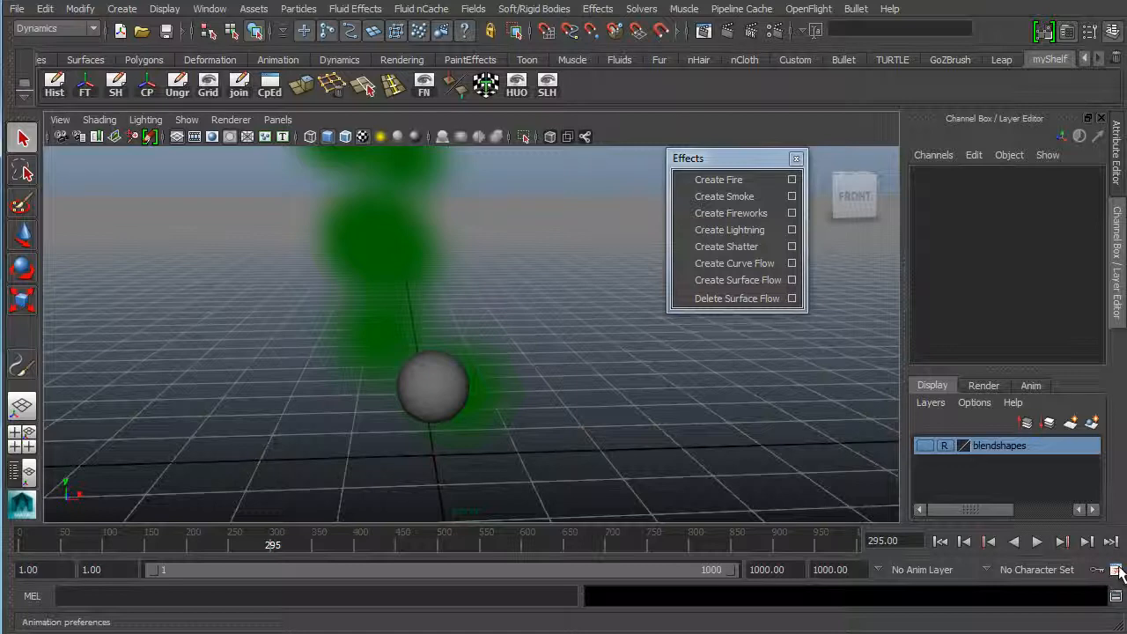
Step: Review the Time Slider playback preferences for the Play every frame playback speed, and save them
{"action": "left_click", "coordinate": [1116, 571]}
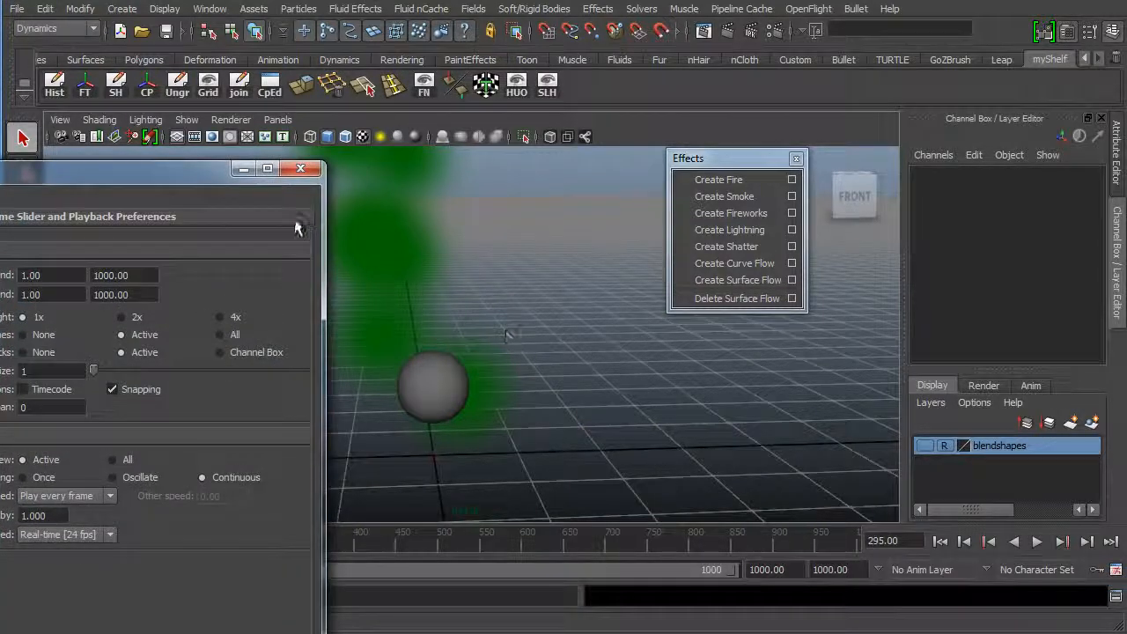
{"action": "left_click_drag", "start_coordinate": [182, 162], "coordinate": [565, 17]}
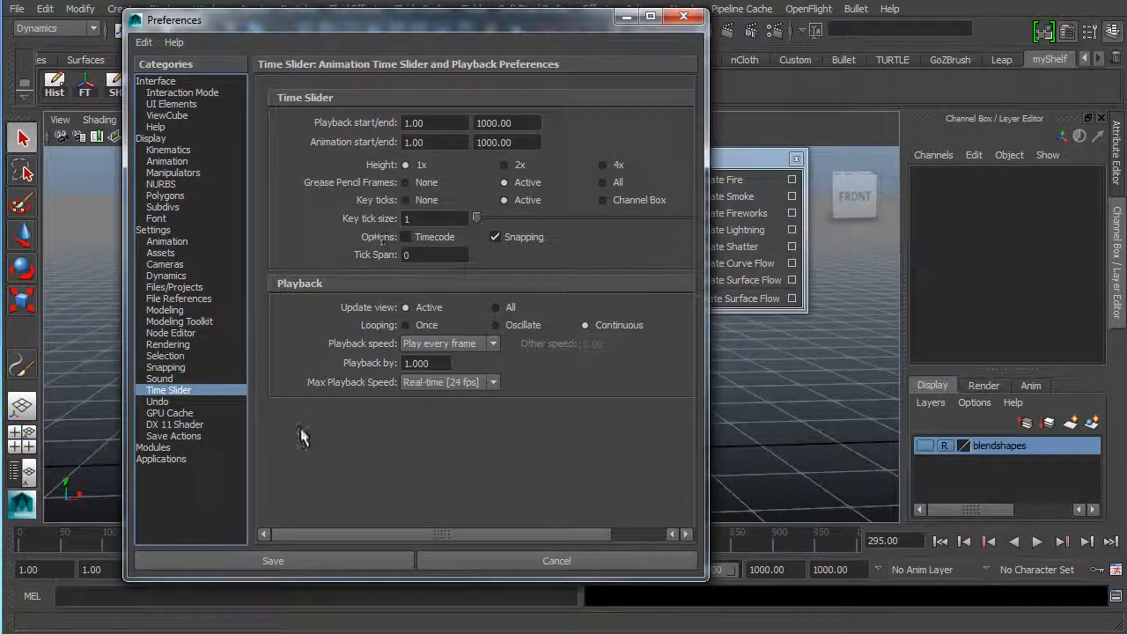
{"action": "left_click", "coordinate": [257, 559]}
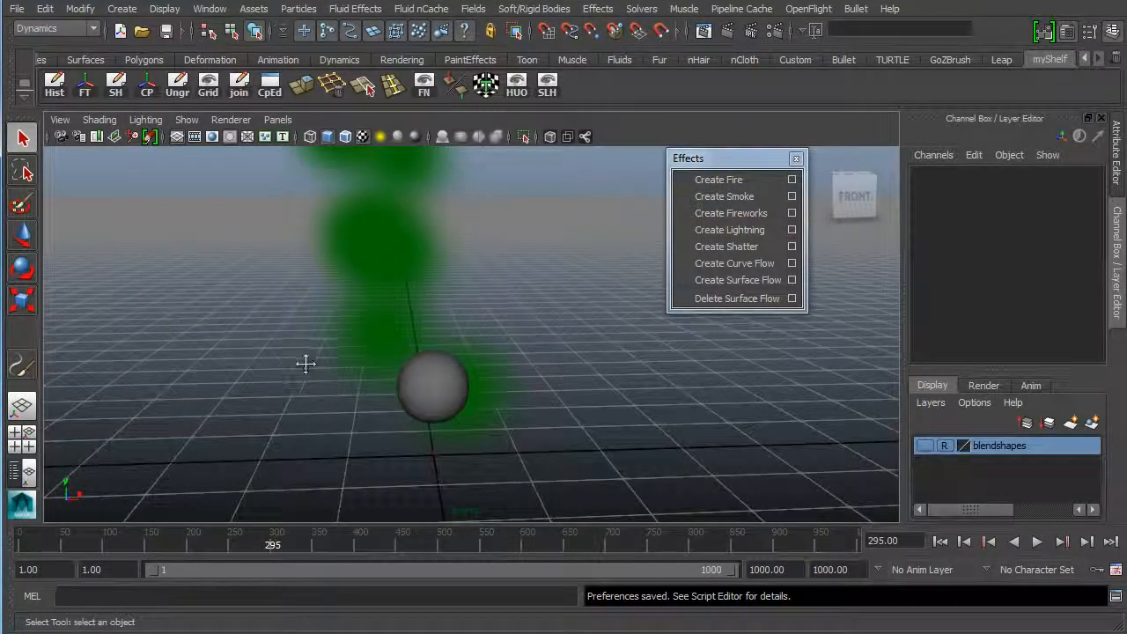
Step: Render the current frame of the fire in the perspective view and minimize the render window
{"action": "left_click_drag", "start_coordinate": [304, 360], "coordinate": [353, 395], "text": "alt"}
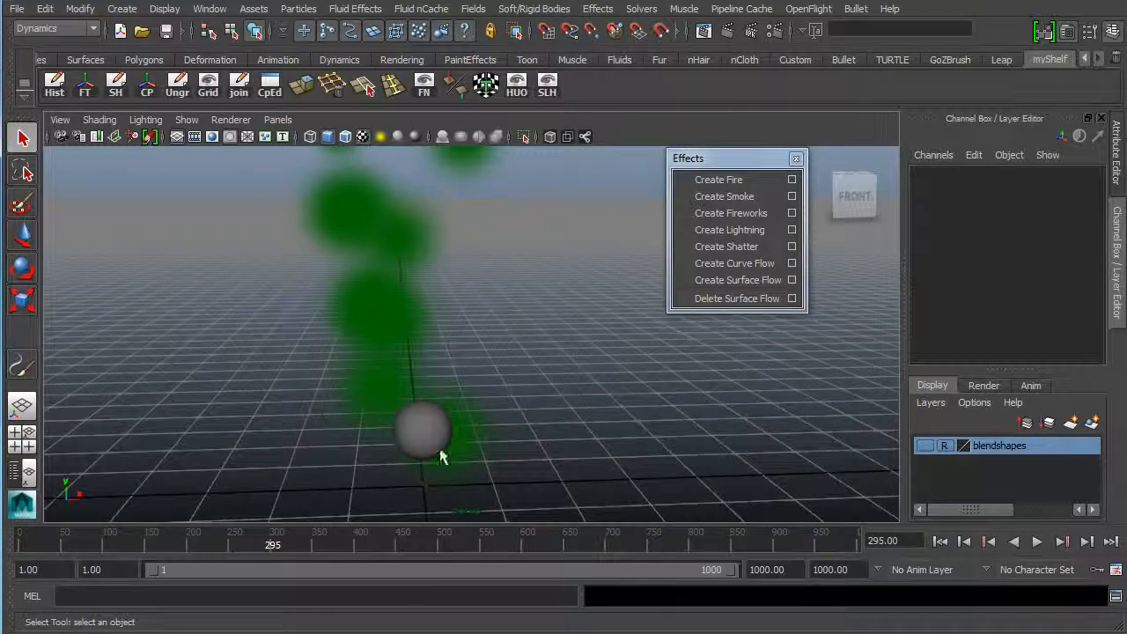
{"action": "left_click", "coordinate": [727, 32]}
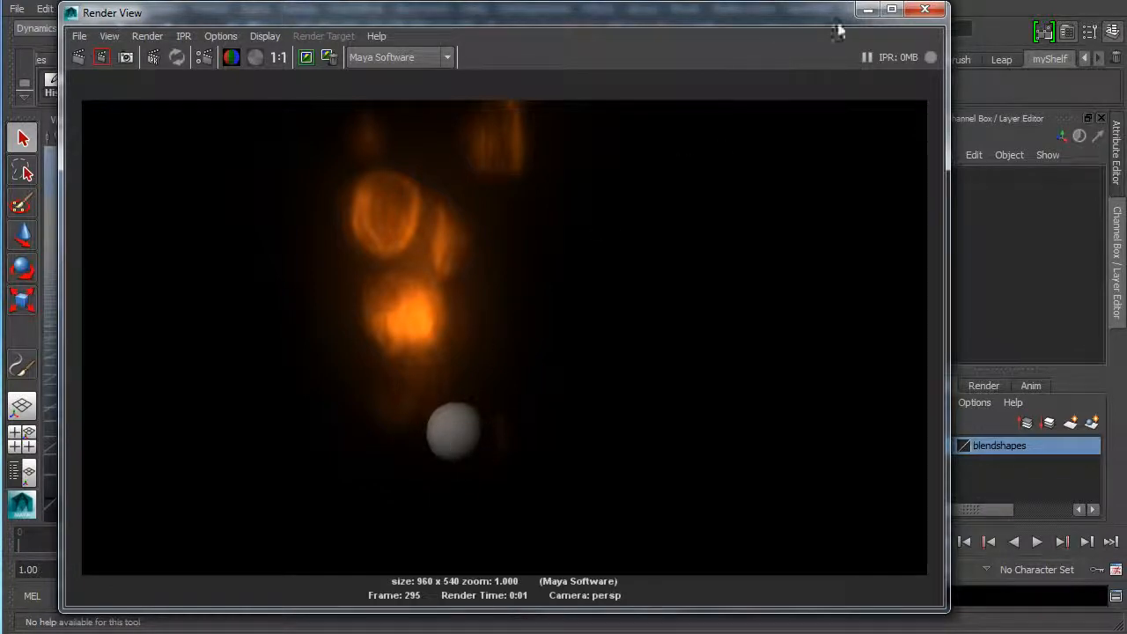
{"action": "left_click", "coordinate": [864, 12]}
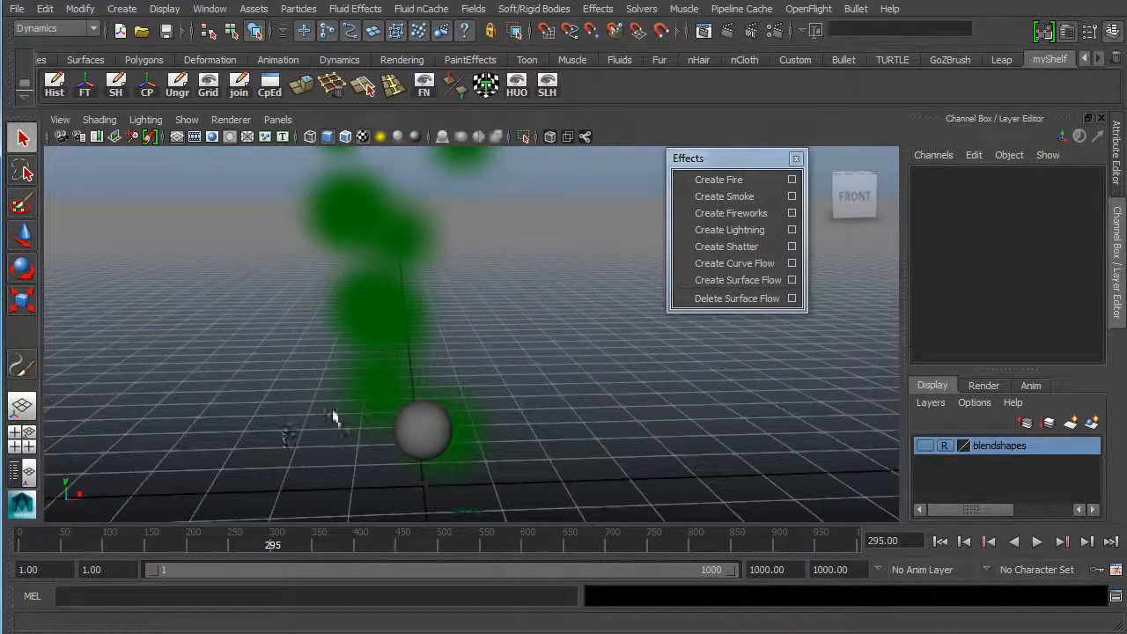
{"action": "middle_click_drag", "start_coordinate": [388, 325], "coordinate": [429, 332], "text": "alt"}
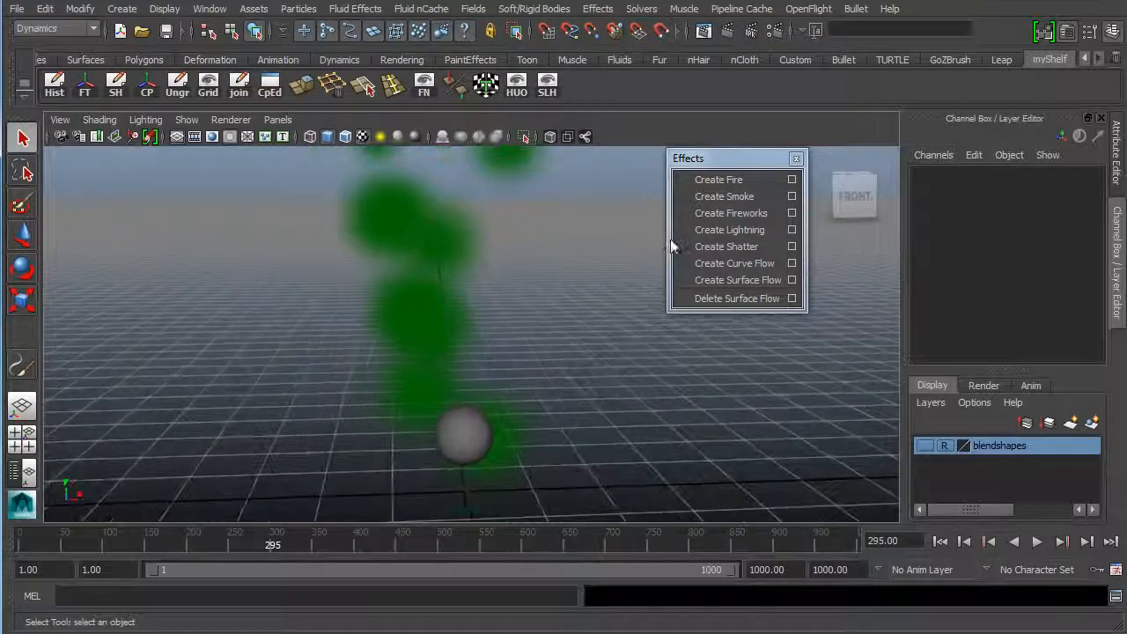
Step: Close the floating Effects menu, select the fire particles in the viewport, and review their fire attributes
{"action": "left_click", "coordinate": [795, 160]}
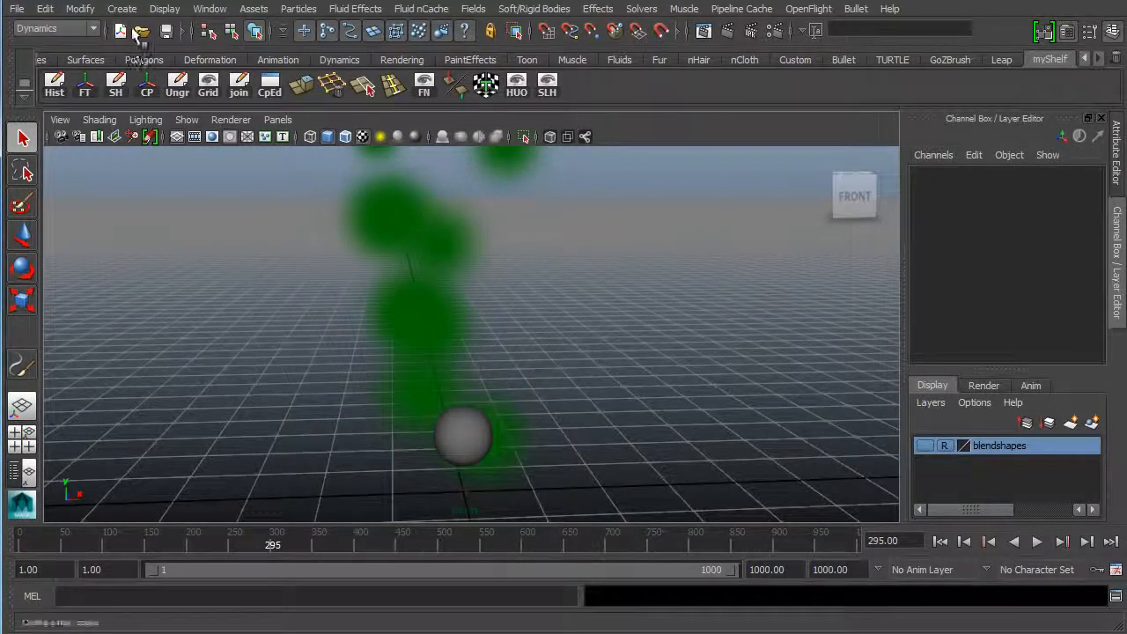
{"action": "left_click_drag", "start_coordinate": [485, 222], "coordinate": [322, 318]}
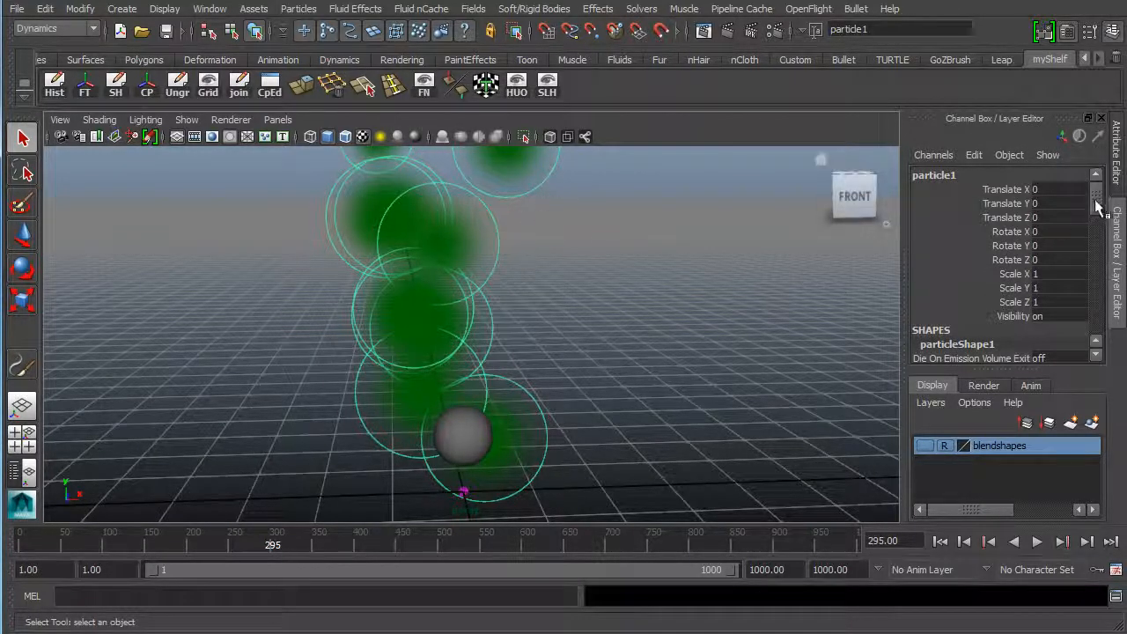
{"action": "left_click_drag", "start_coordinate": [1096, 200], "coordinate": [1099, 266]}
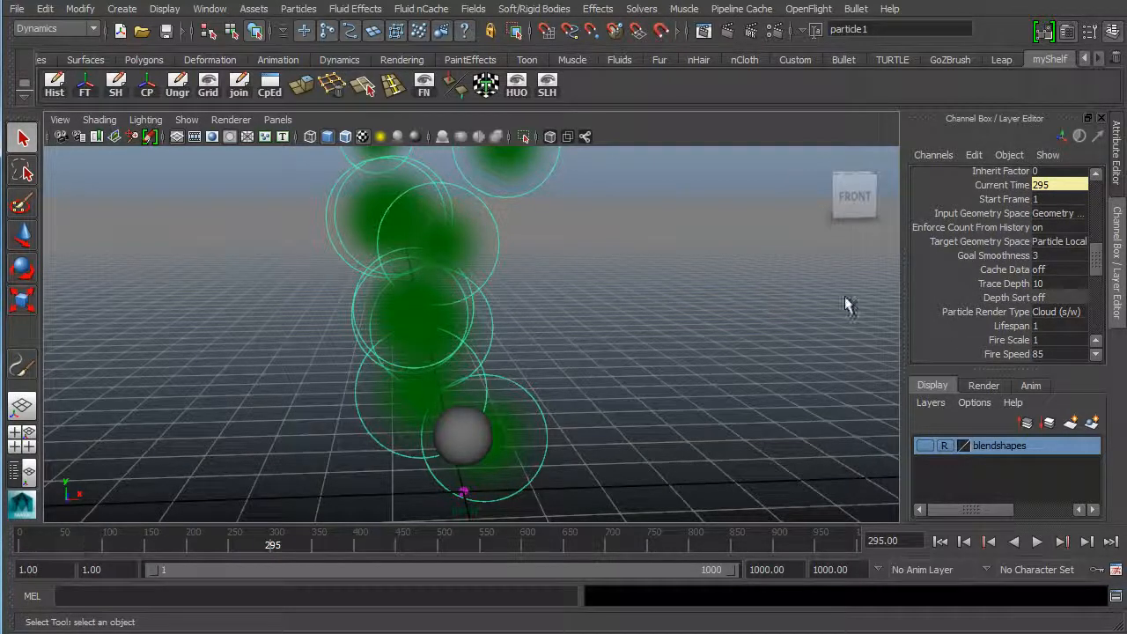
{"action": "left_click", "coordinate": [1052, 199]}
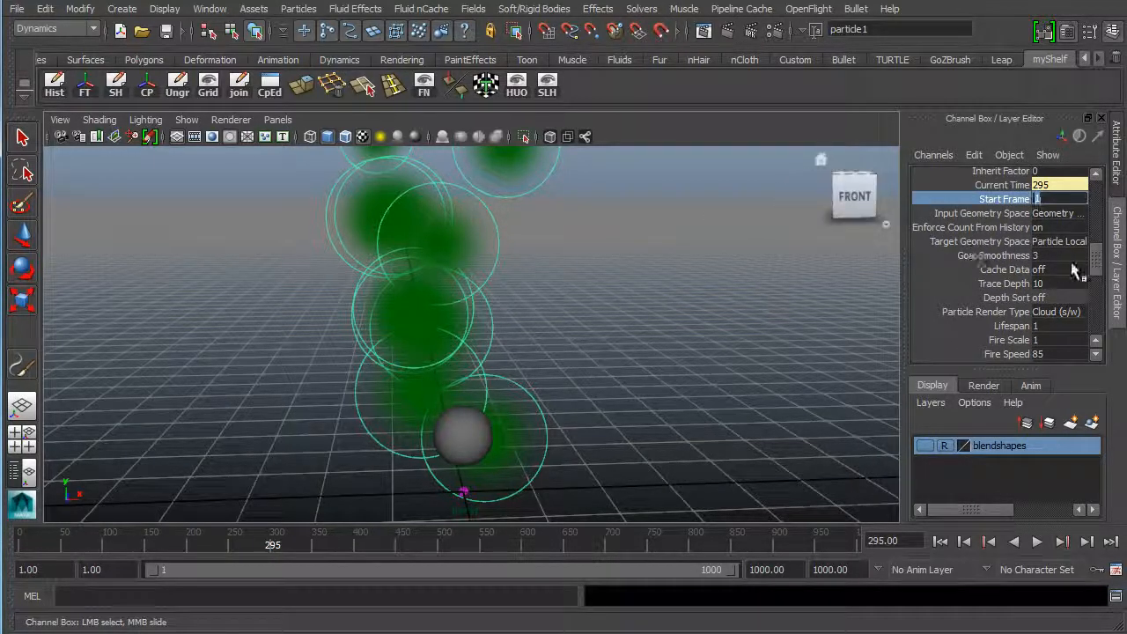
{"action": "left_click_drag", "start_coordinate": [1096, 262], "coordinate": [1098, 299]}
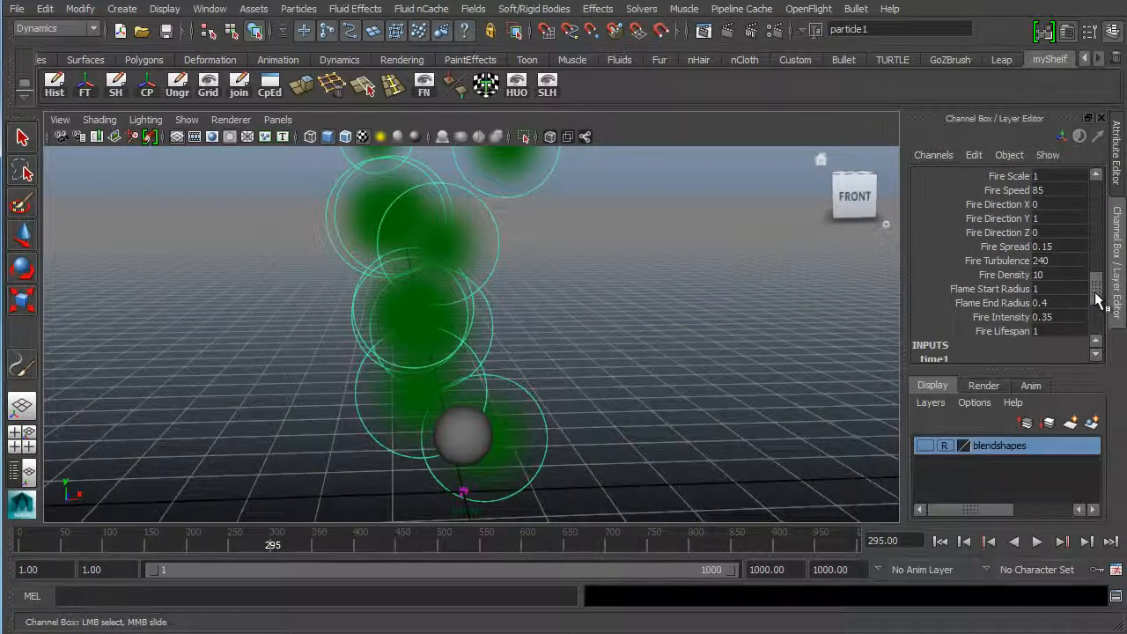
Step: Set the particles' Fire Speed to 10 and watch the simulation play from a lower viewing angle
{"action": "double_click", "coordinate": [1056, 191]}
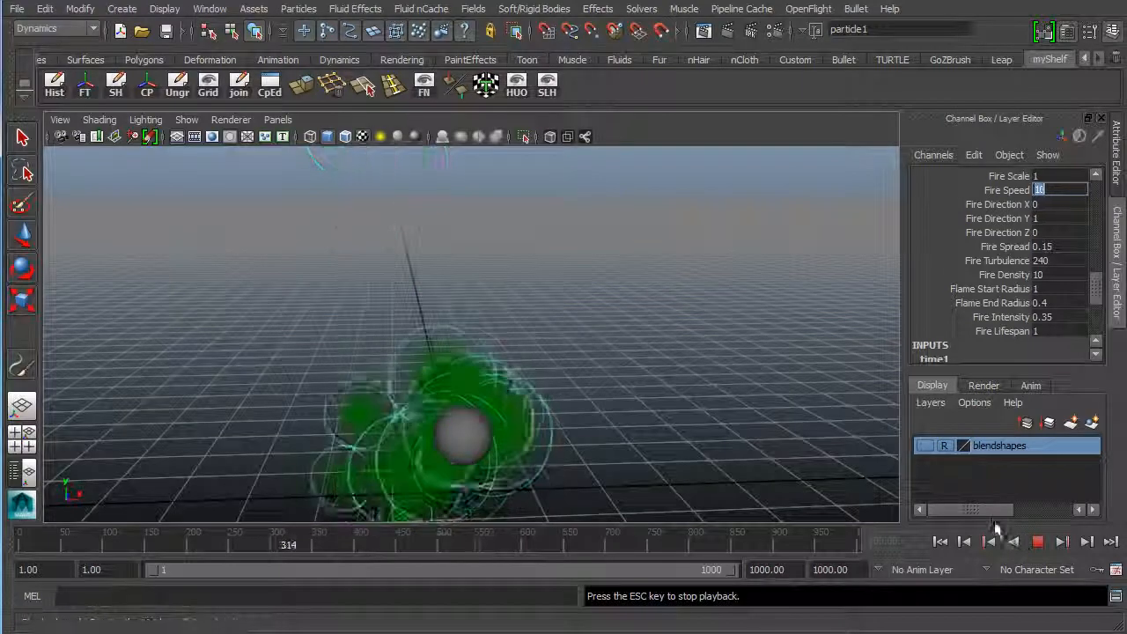
{"action": "left_click_drag", "start_coordinate": [496, 370], "coordinate": [515, 367], "text": "alt"}
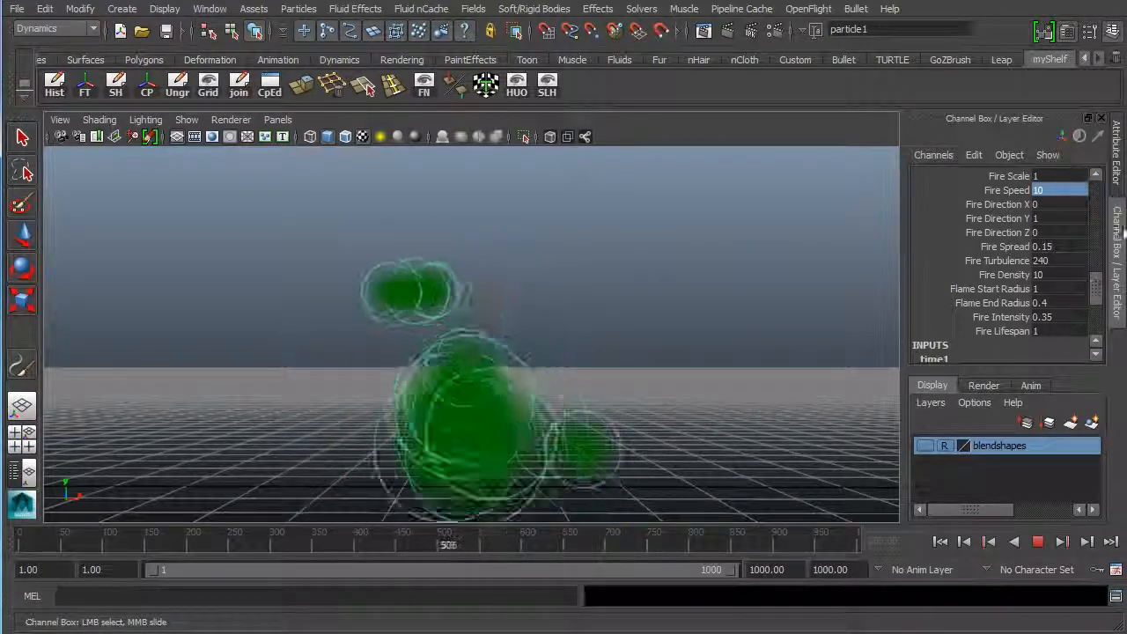
{"action": "scroll", "coordinate": [1030, 264], "scroll_direction": "up", "scroll_amount": 1}
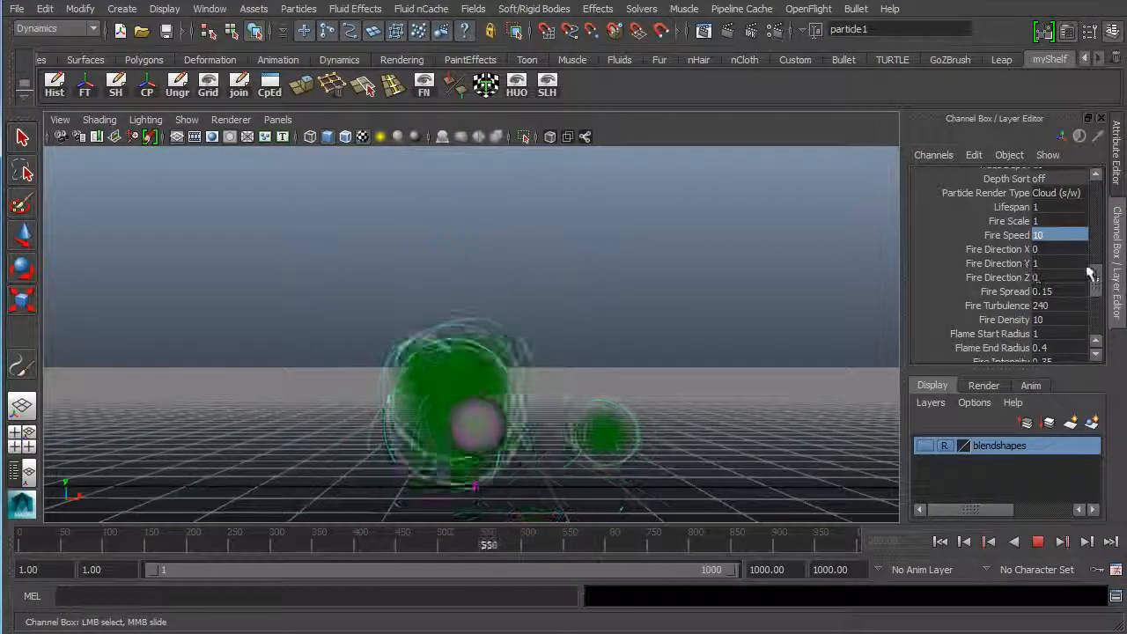
{"action": "scroll", "coordinate": [1032, 266], "scroll_direction": "up", "scroll_amount": 2}
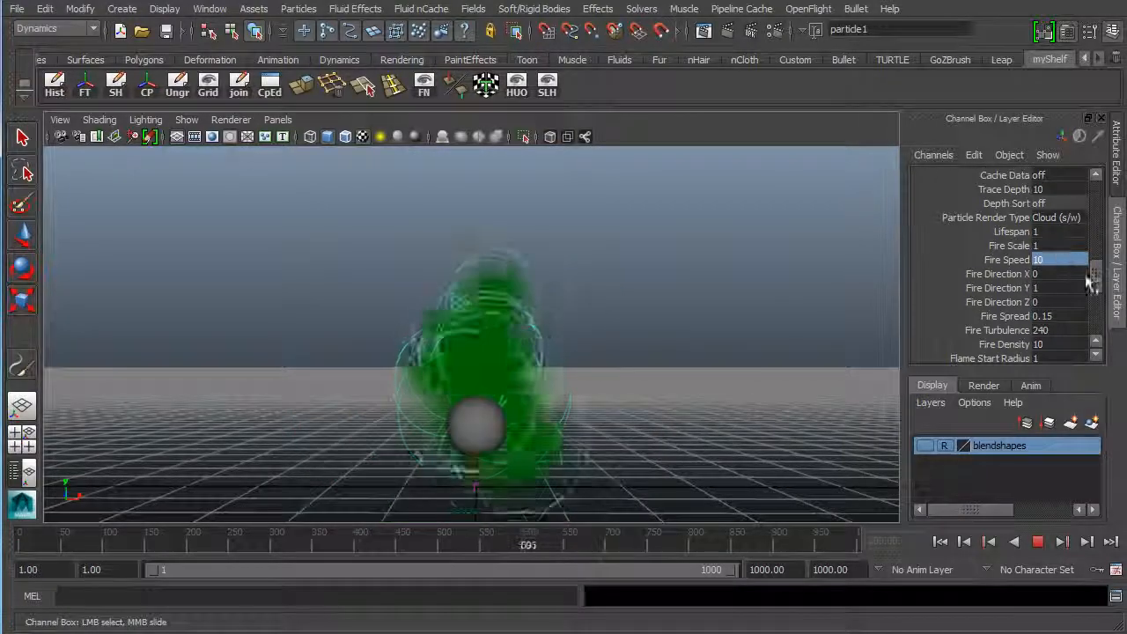
{"action": "scroll", "coordinate": [1044, 250], "scroll_direction": "down", "scroll_amount": 1}
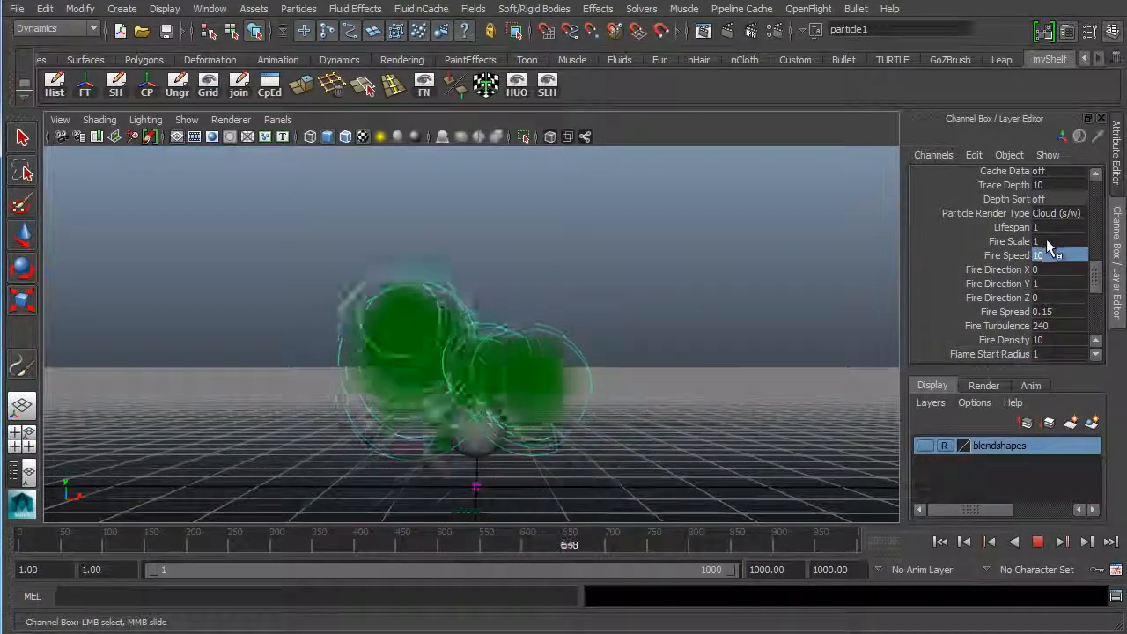
Step: Stop the playback at about frame 685, render that frame, and minimize the render window
{"action": "left_click", "coordinate": [1038, 542]}
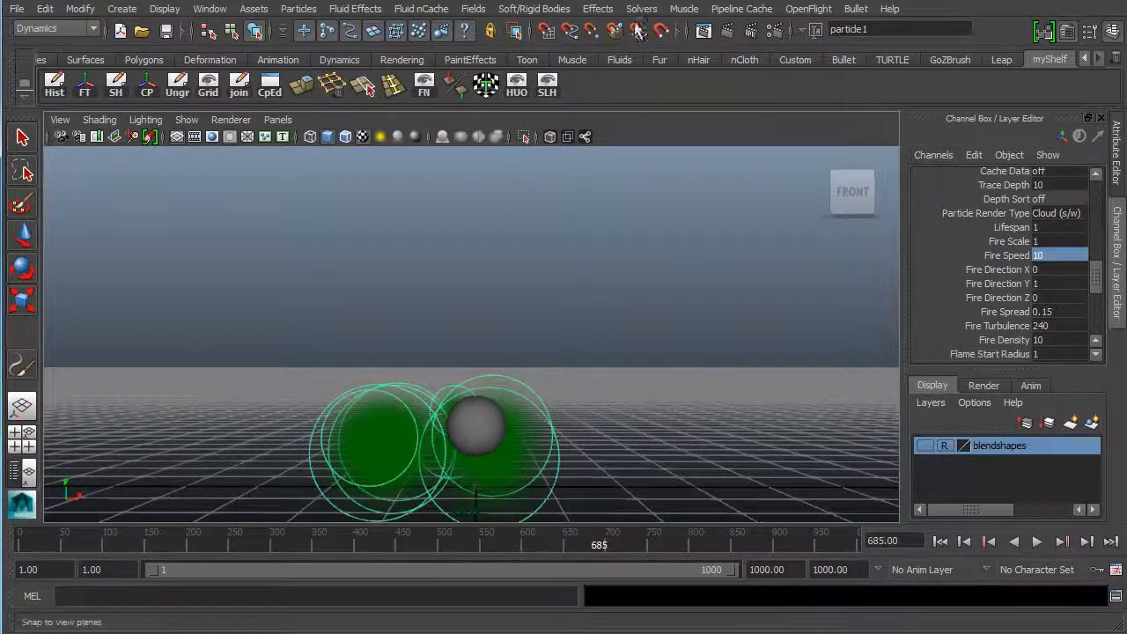
{"action": "left_click", "coordinate": [730, 31]}
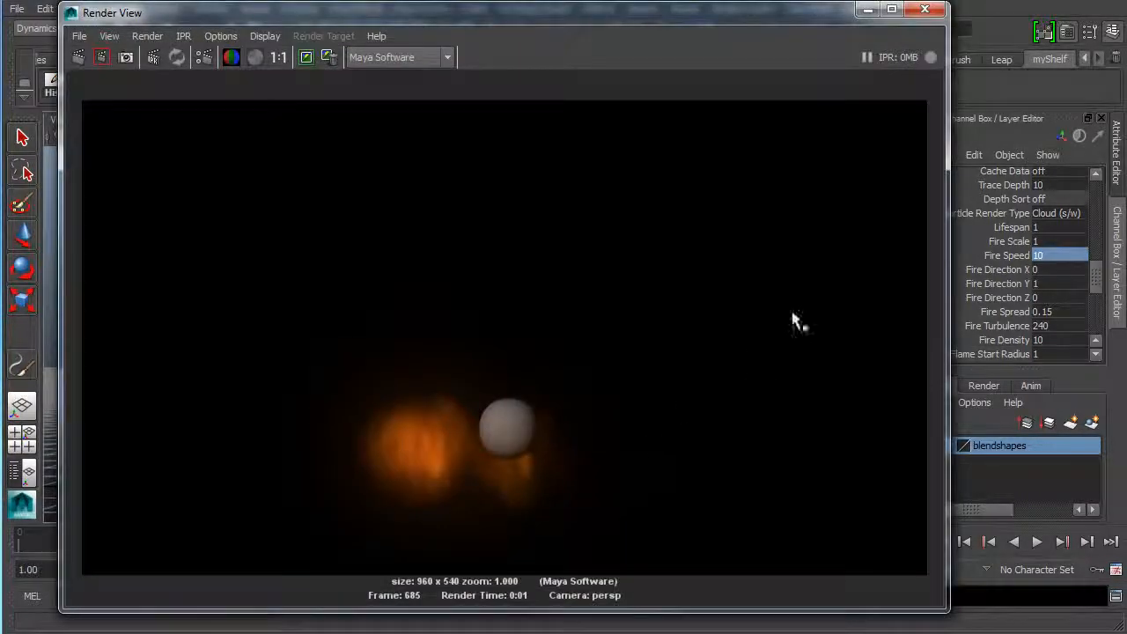
{"action": "left_click", "coordinate": [864, 10]}
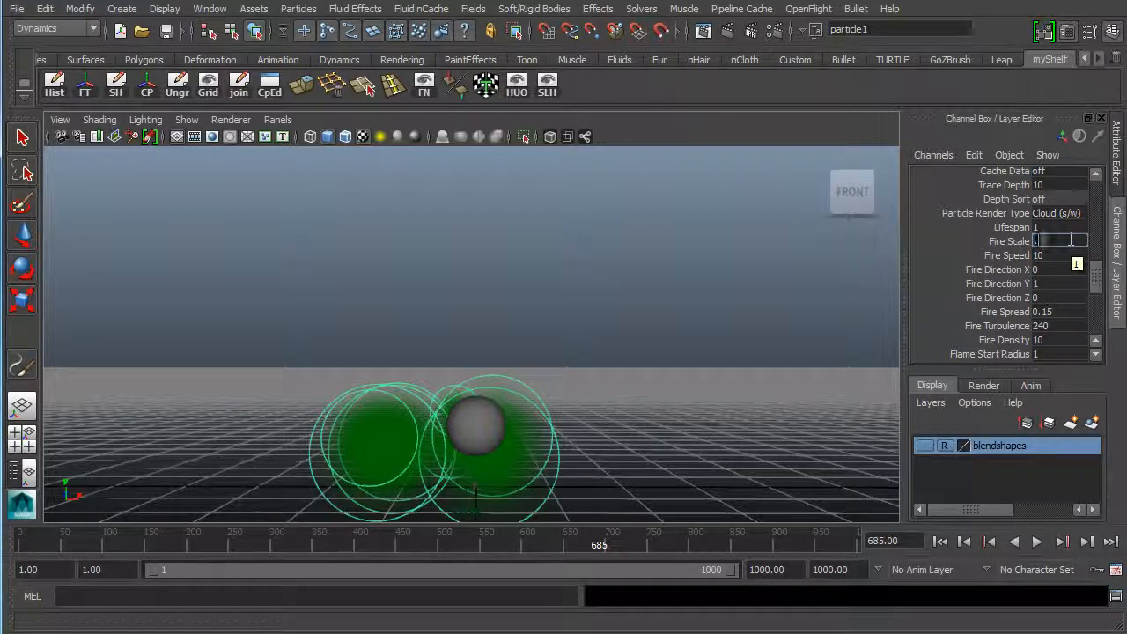
Step: Set the particles' Fire Scale to 0.25 and Fire Turbulence to 100, and play the simulation
{"action": "type", "text": "0.25"}
{"action": "key", "text": "Return"}
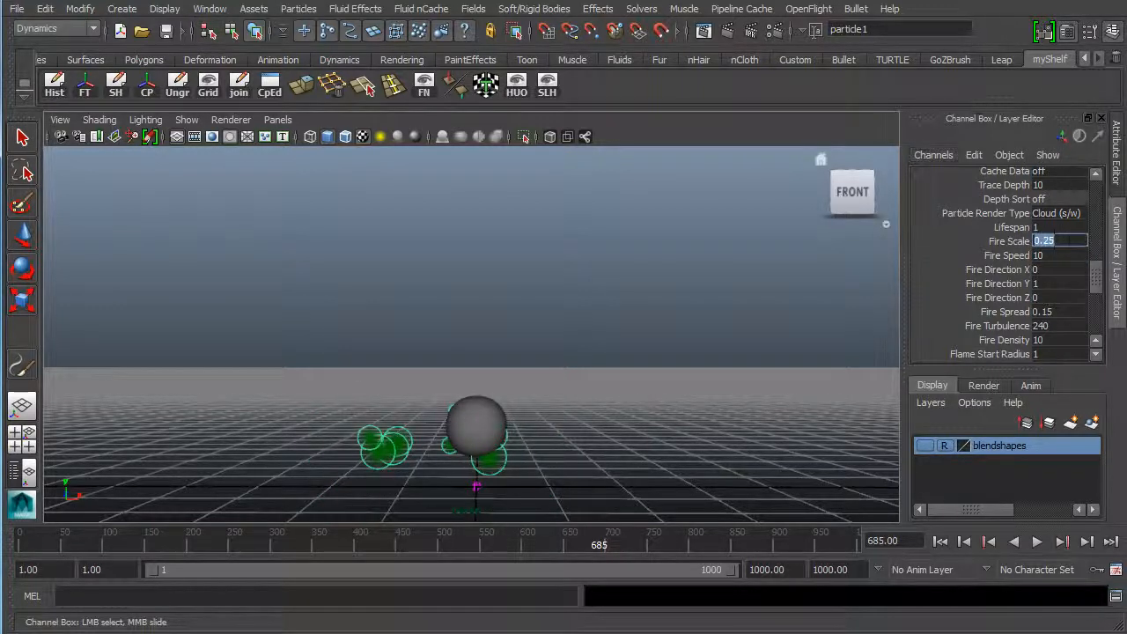
{"action": "left_click_drag", "start_coordinate": [1099, 295], "coordinate": [1099, 306]}
{"action": "double_click", "coordinate": [1047, 226]}
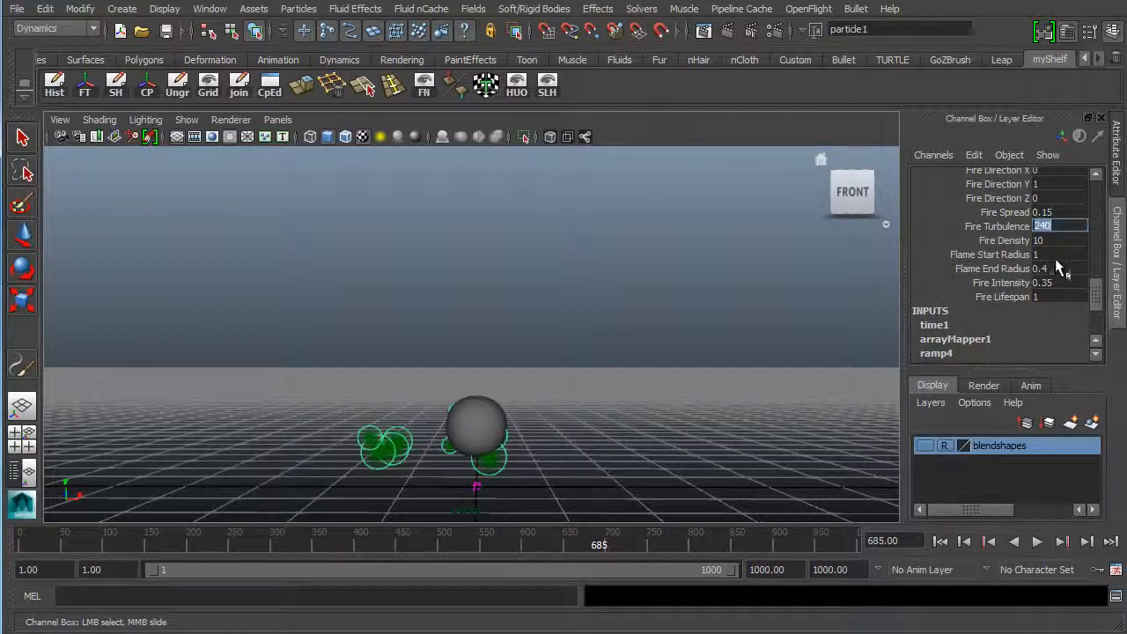
{"action": "left_click", "coordinate": [1036, 541]}
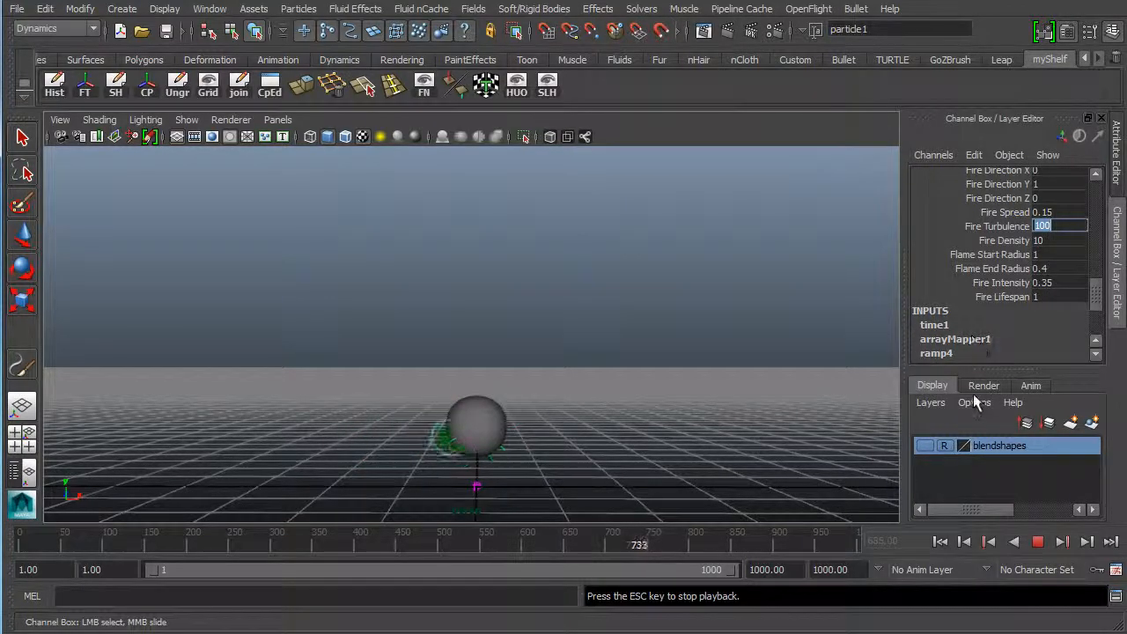
Step: Set the particles' Fire Lifespan to 8, stop the playback at about frame 949, and render that frame
{"action": "left_click", "coordinate": [1054, 296]}
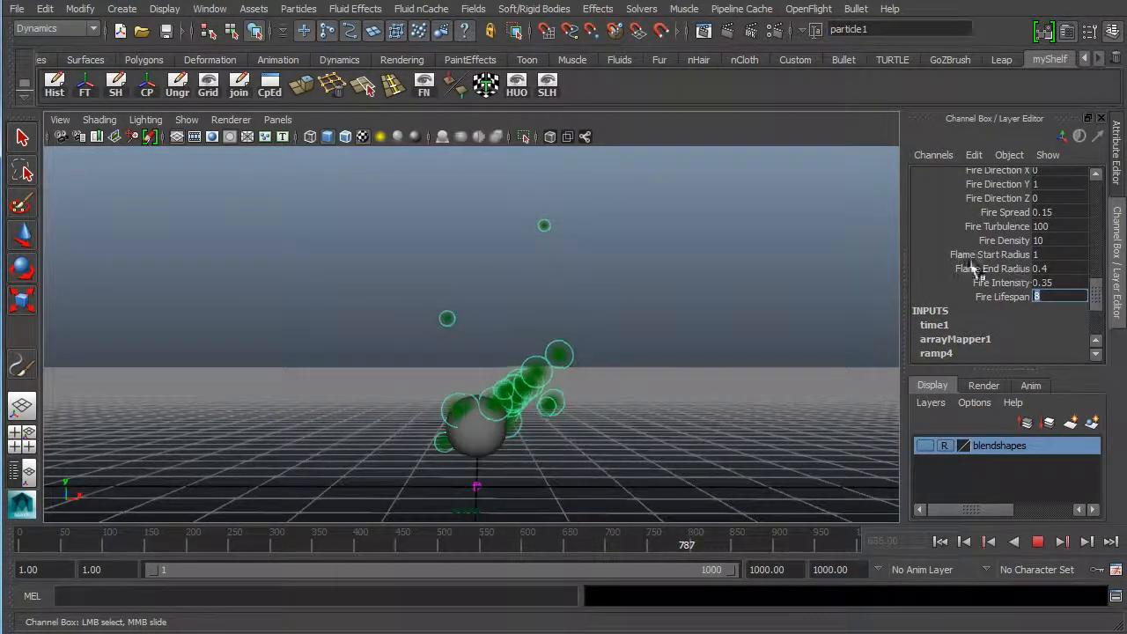
{"action": "double_click", "coordinate": [1063, 283]}
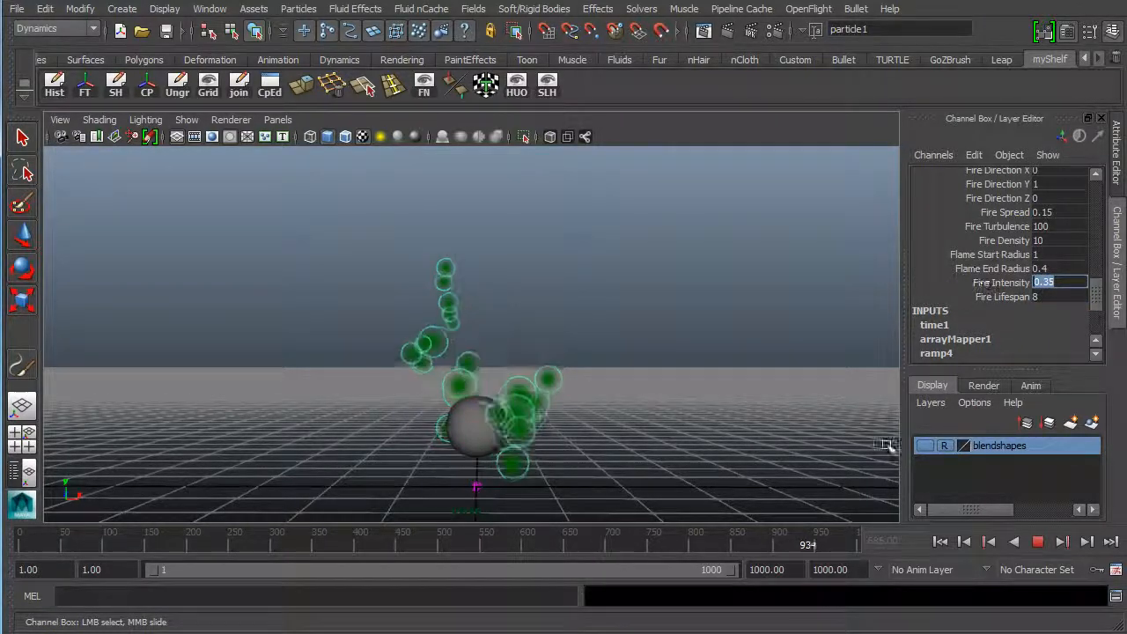
{"action": "left_click", "coordinate": [1038, 542]}
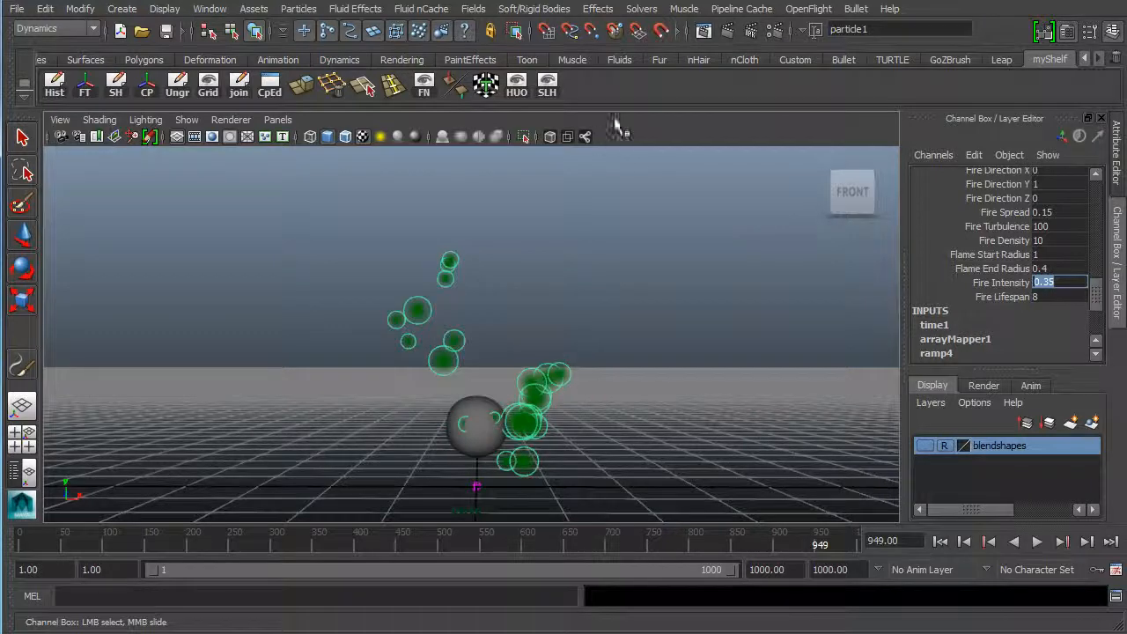
{"action": "left_click", "coordinate": [726, 32]}
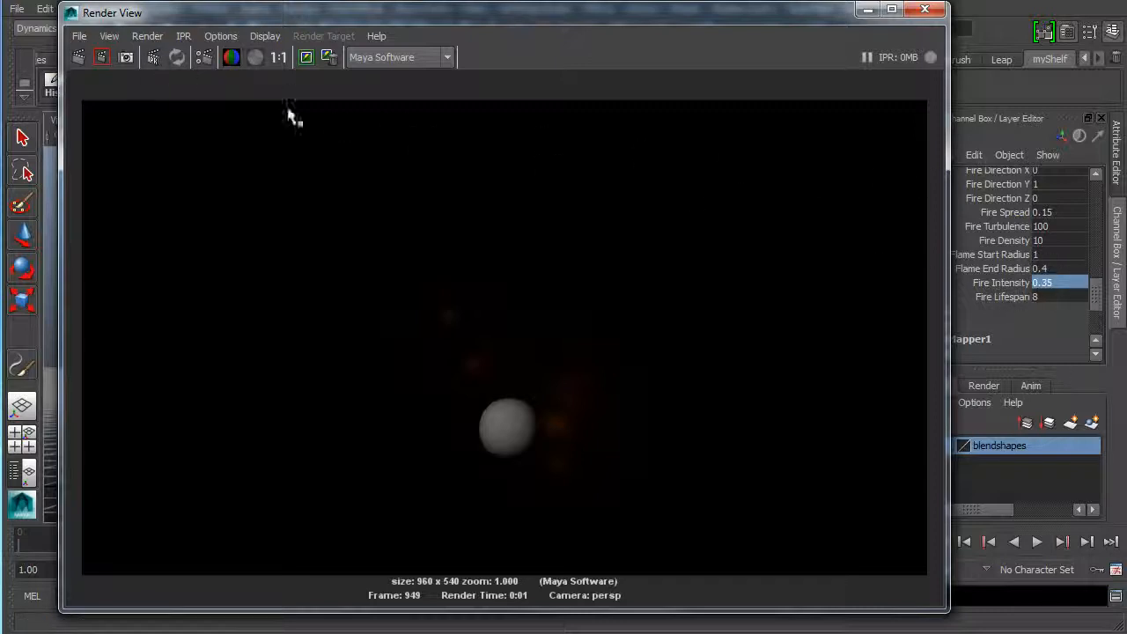
Step: Try an IPR render of the region around the sphere and its fire particles, and end the IPR session
{"action": "left_click", "coordinate": [153, 59]}
{"action": "left_click_drag", "start_coordinate": [716, 262], "coordinate": [253, 547]}
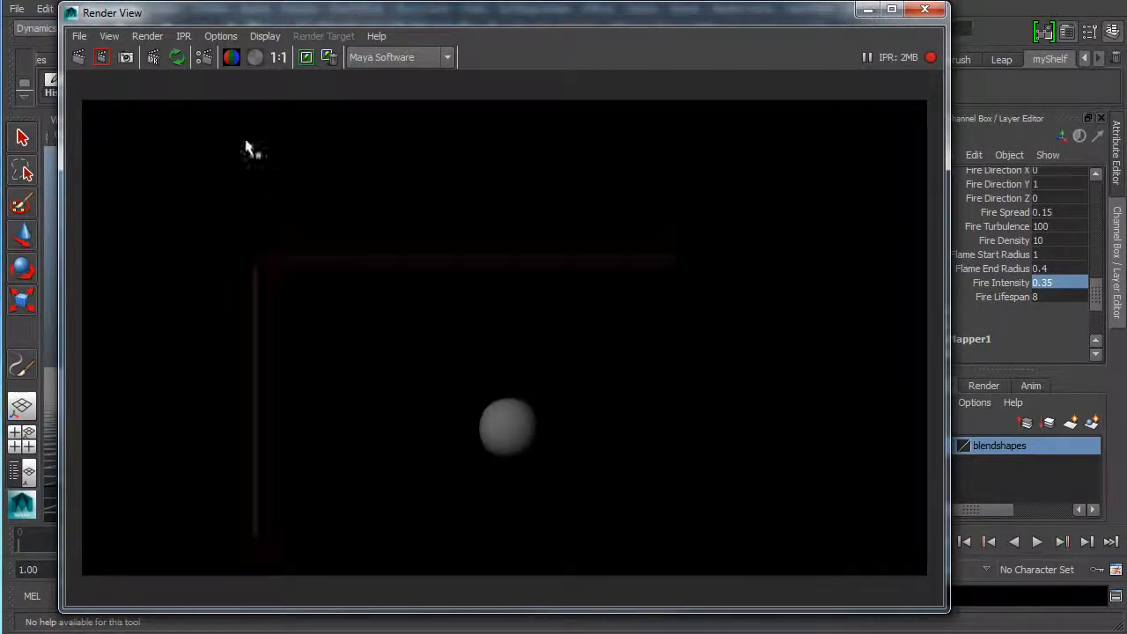
{"action": "left_click", "coordinate": [930, 58]}
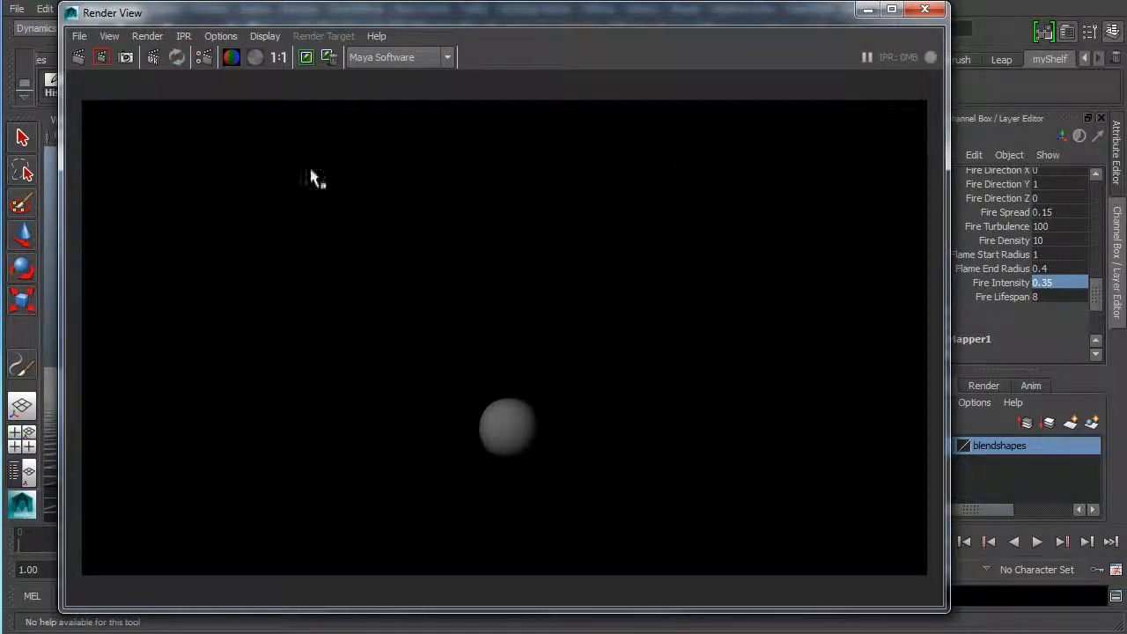
Step: Set the particles' Fire Density to 25, render the frame again, and keep the rendered image for comparison
{"action": "double_click", "coordinate": [1055, 240]}
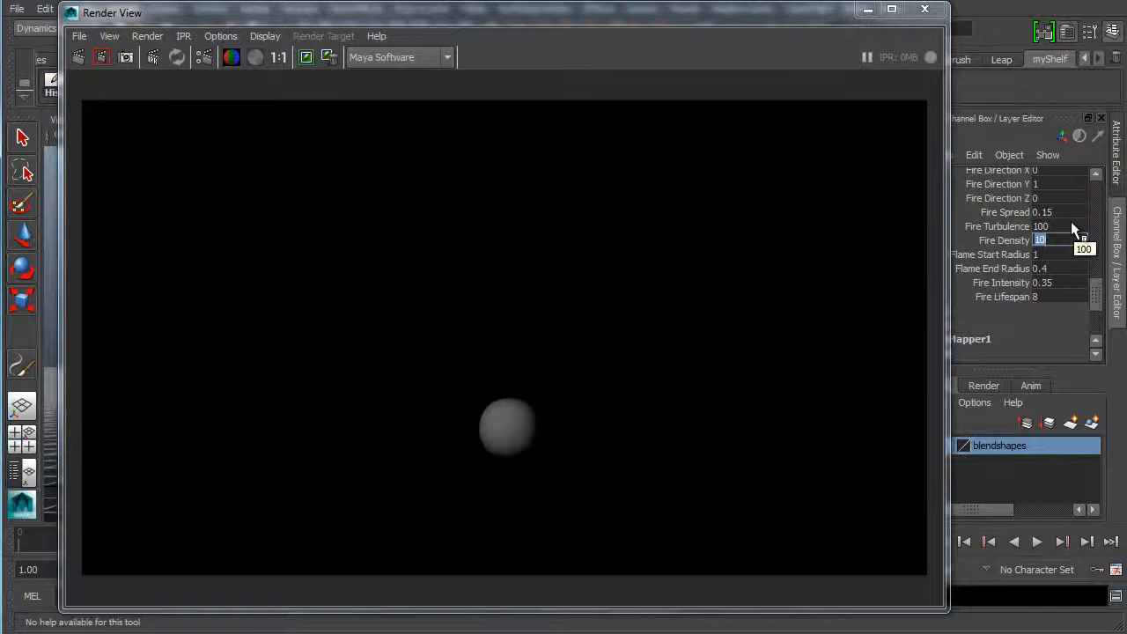
{"action": "type", "text": "25"}
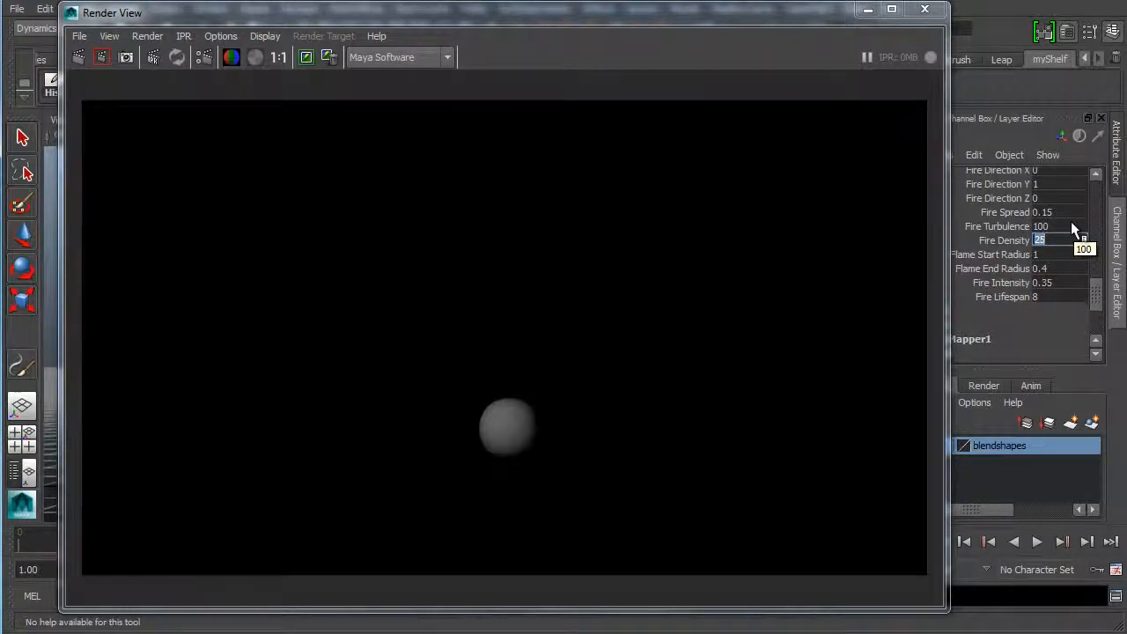
{"action": "left_click", "coordinate": [77, 57]}
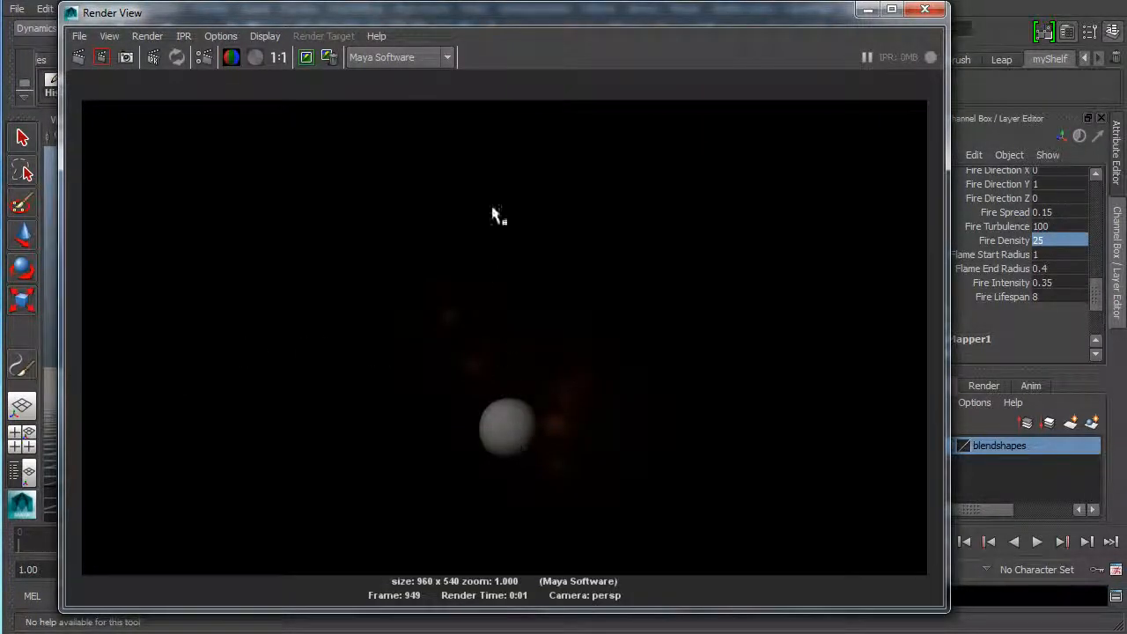
{"action": "left_click", "coordinate": [308, 57]}
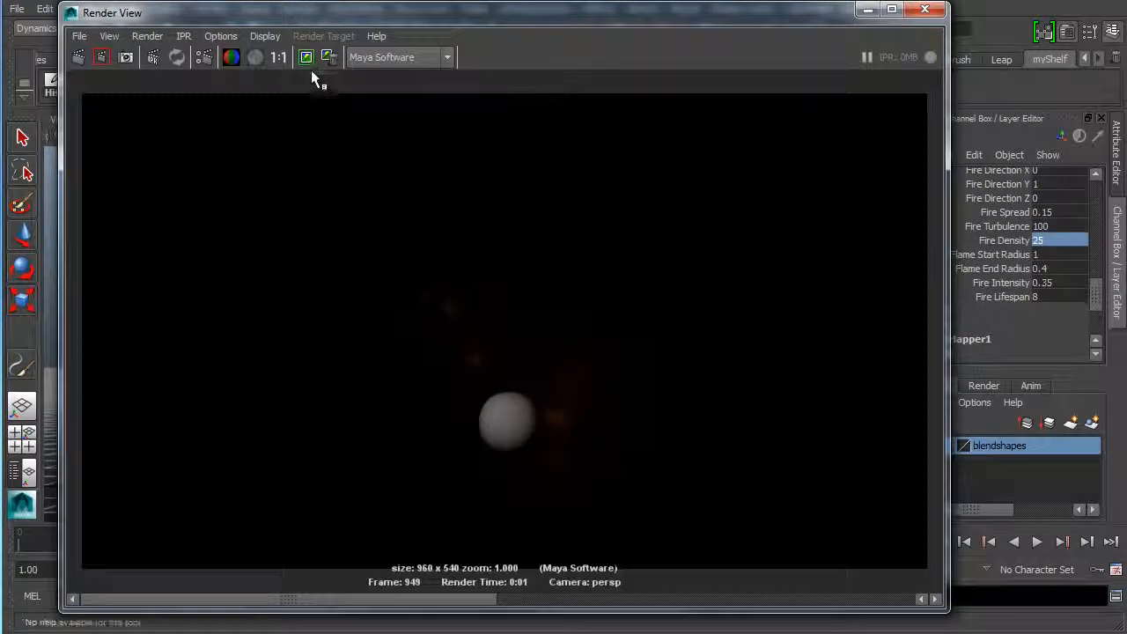
Step: Set Fire Density to 100, re-render the frame to compare the fire, and minimize the render window
{"action": "left_click", "coordinate": [1056, 241]}
{"action": "type", "text": "10"}
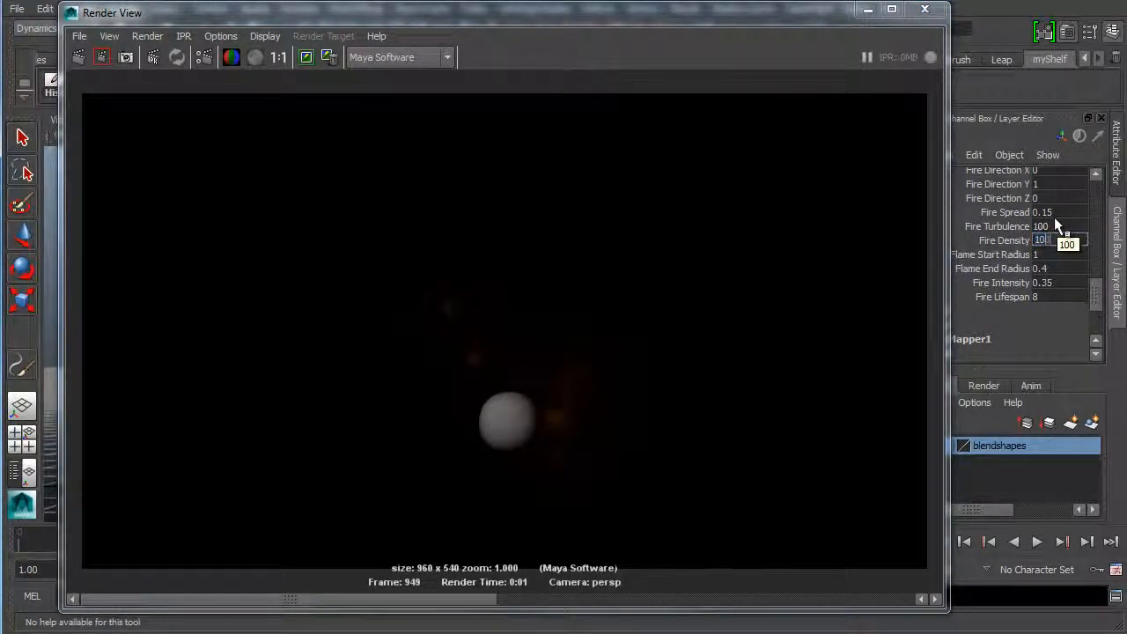
{"action": "type", "text": "0"}
{"action": "key", "text": "Return"}
{"action": "left_click", "coordinate": [78, 58]}
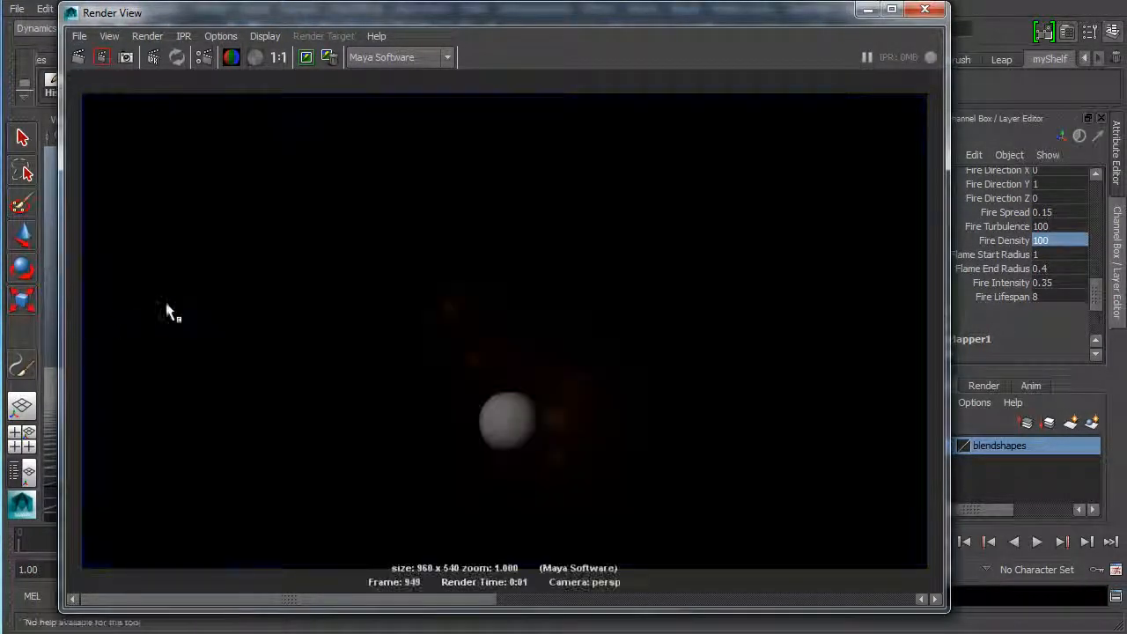
{"action": "left_click_drag", "start_coordinate": [378, 604], "coordinate": [440, 592]}
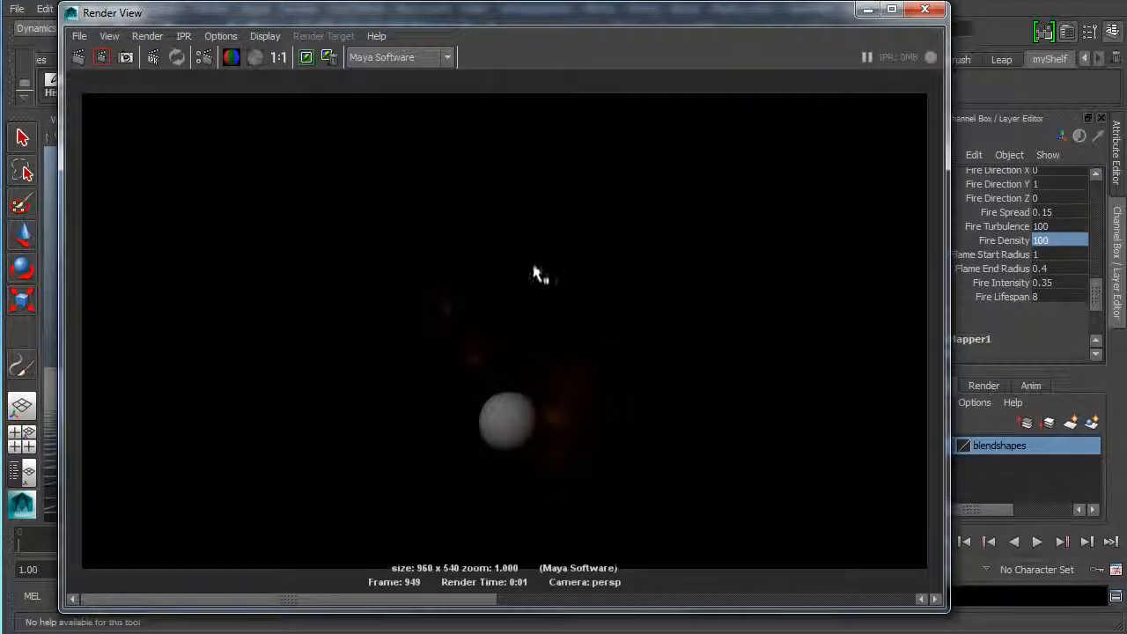
{"action": "left_click", "coordinate": [867, 10]}
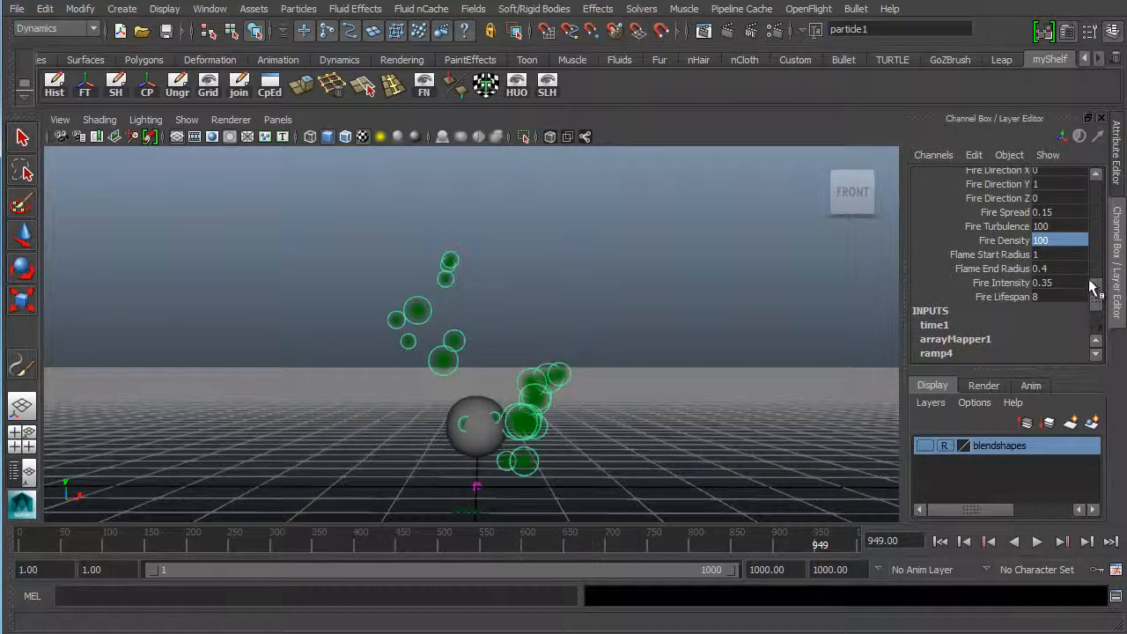
Step: Open the Outliner and examine dragField1's attributes and the contents of group1
{"action": "left_click_drag", "start_coordinate": [1099, 302], "coordinate": [1099, 262]}
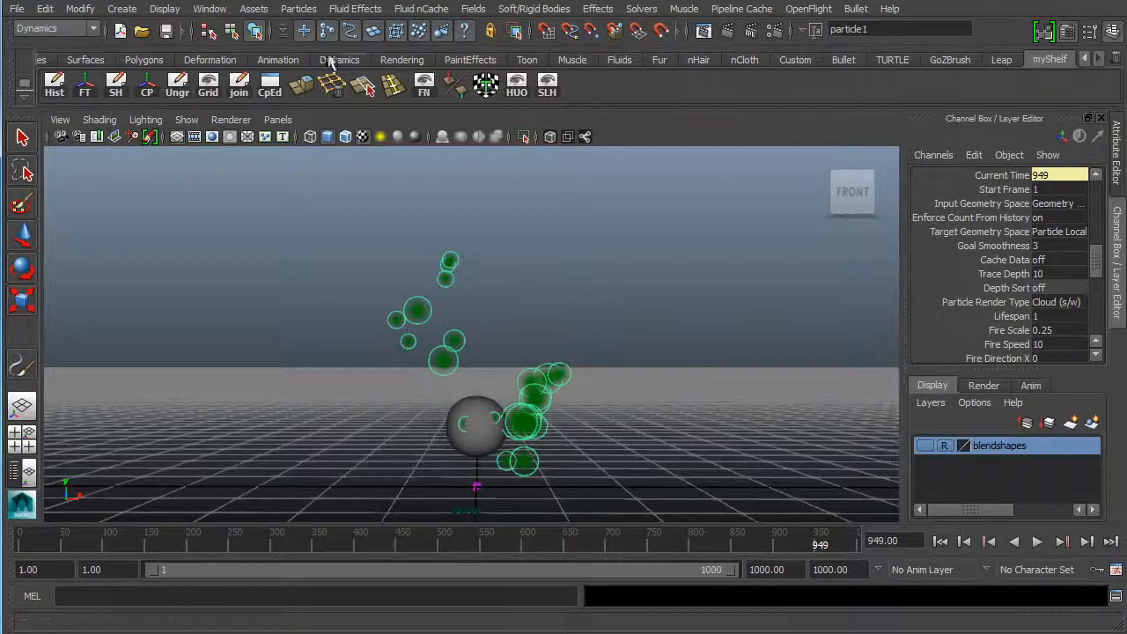
{"action": "left_click", "coordinate": [209, 8]}
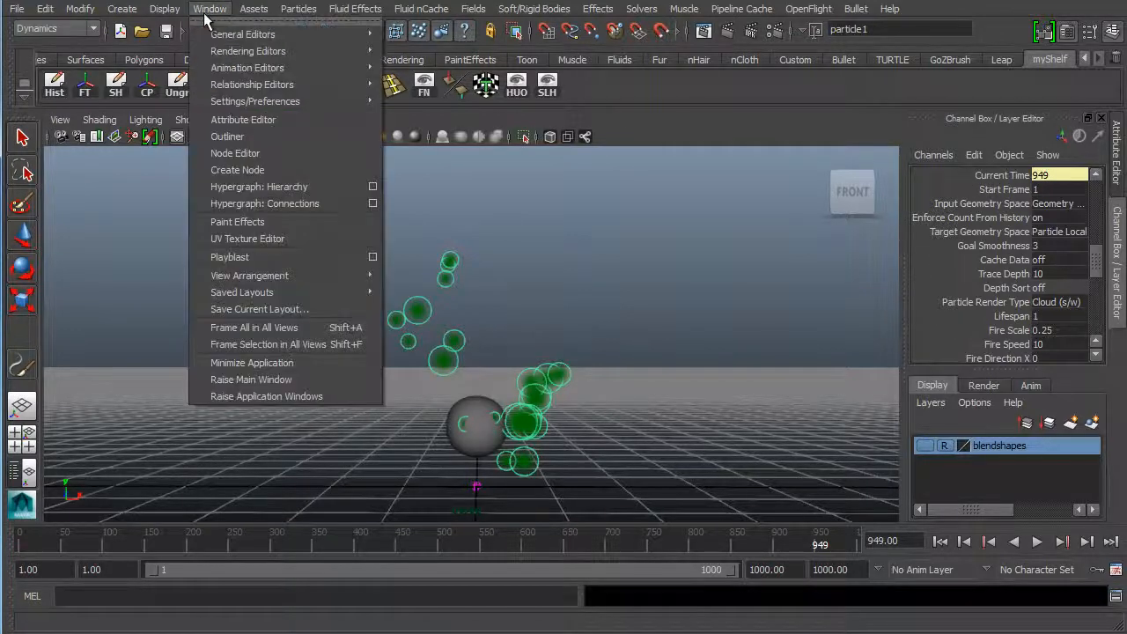
{"action": "left_click", "coordinate": [227, 137]}
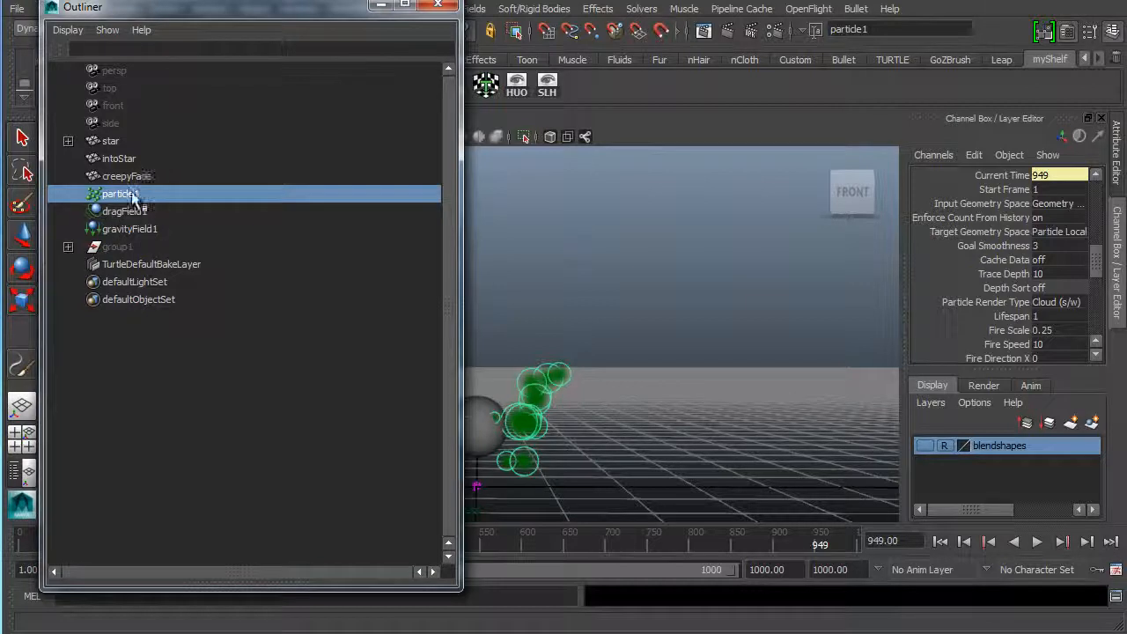
{"action": "left_click", "coordinate": [118, 213]}
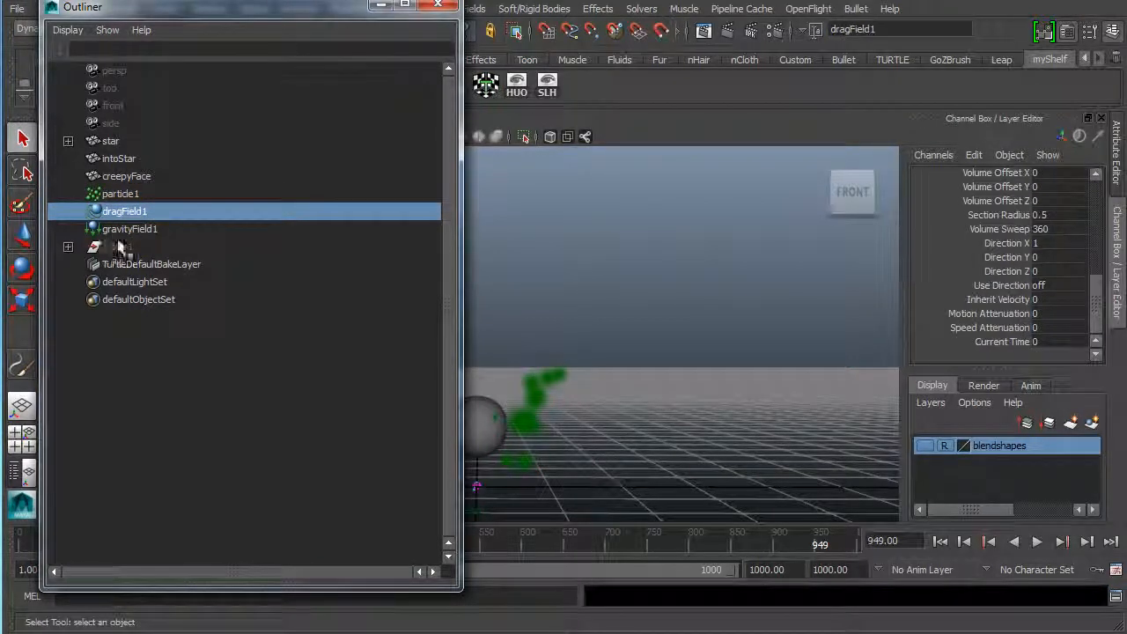
{"action": "left_click_drag", "start_coordinate": [1100, 301], "coordinate": [1099, 180]}
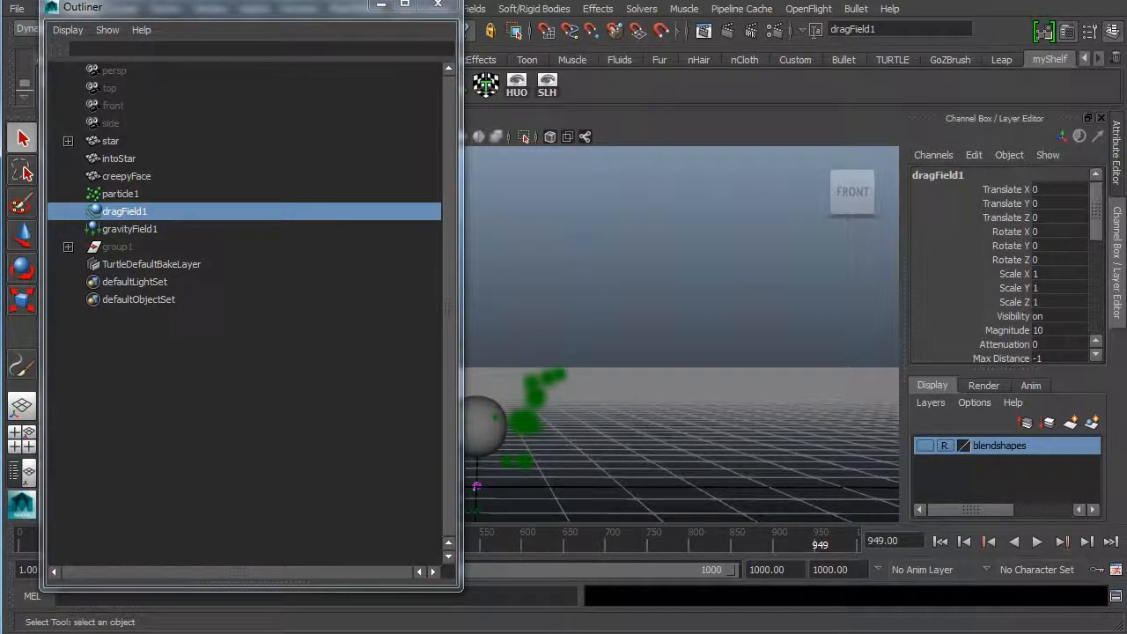
{"action": "left_click", "coordinate": [68, 247]}
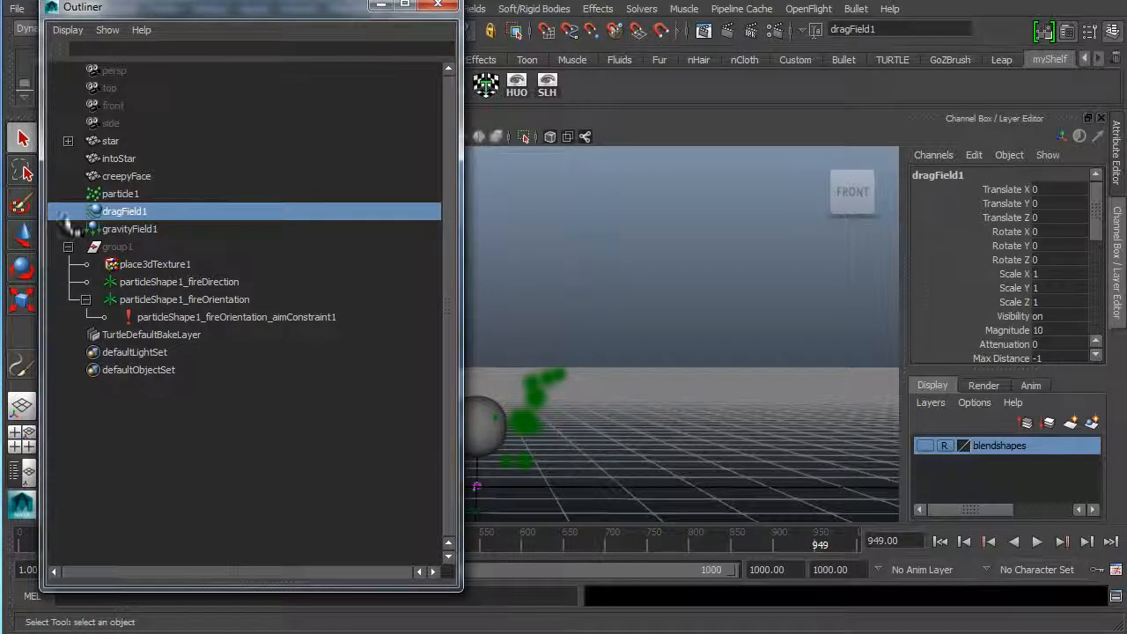
{"action": "left_click", "coordinate": [68, 246]}
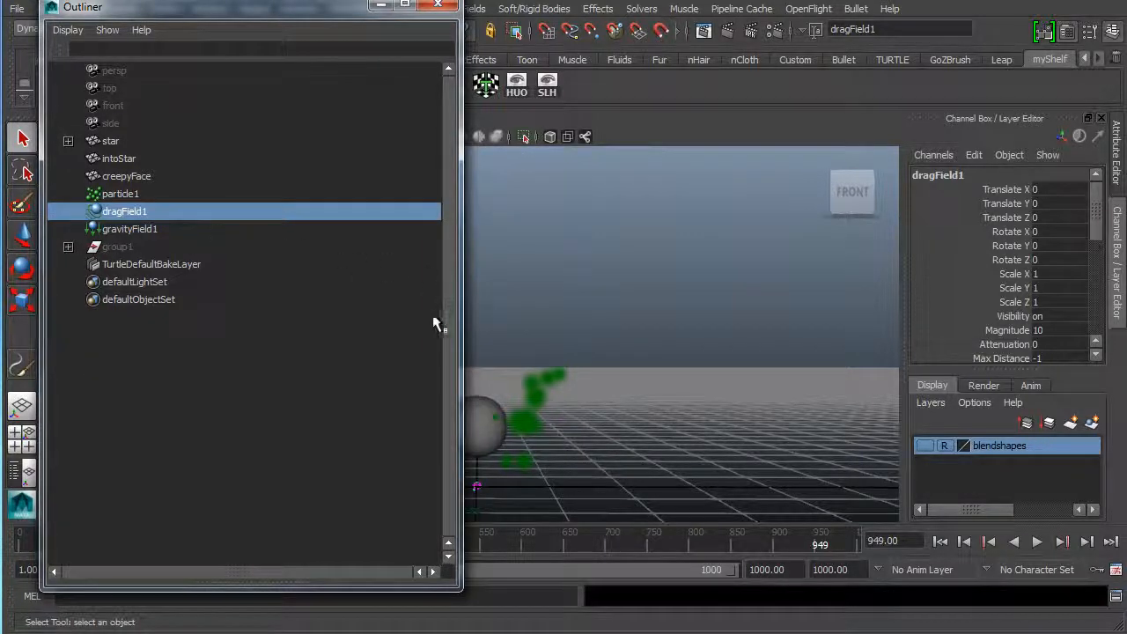
Step: Inspect the star's shape, inputs and outputs, and select only gravityField1 from the fields at the origin
{"action": "left_click", "coordinate": [479, 422]}
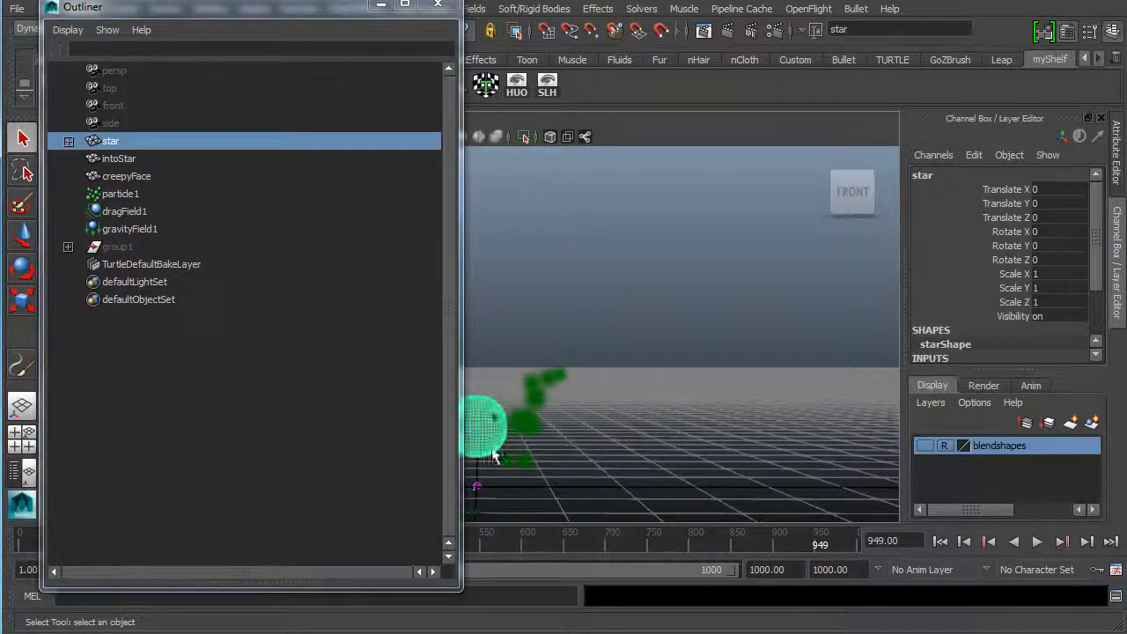
{"action": "scroll", "coordinate": [1080, 264], "scroll_direction": "down", "scroll_amount": 3}
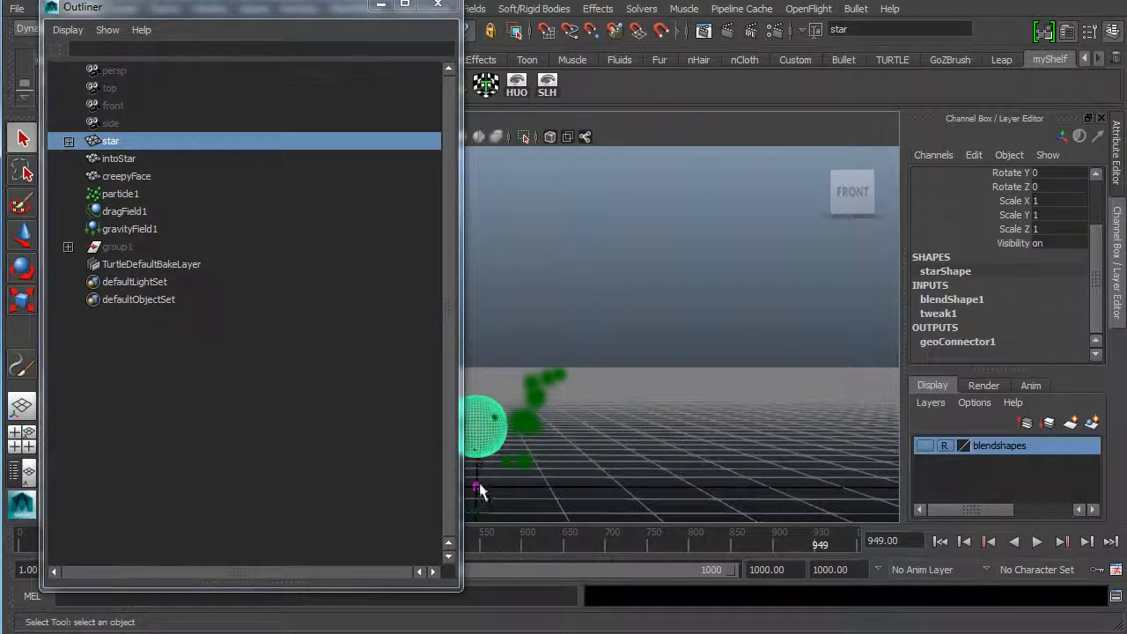
{"action": "left_click_drag", "start_coordinate": [468, 477], "coordinate": [480, 502]}
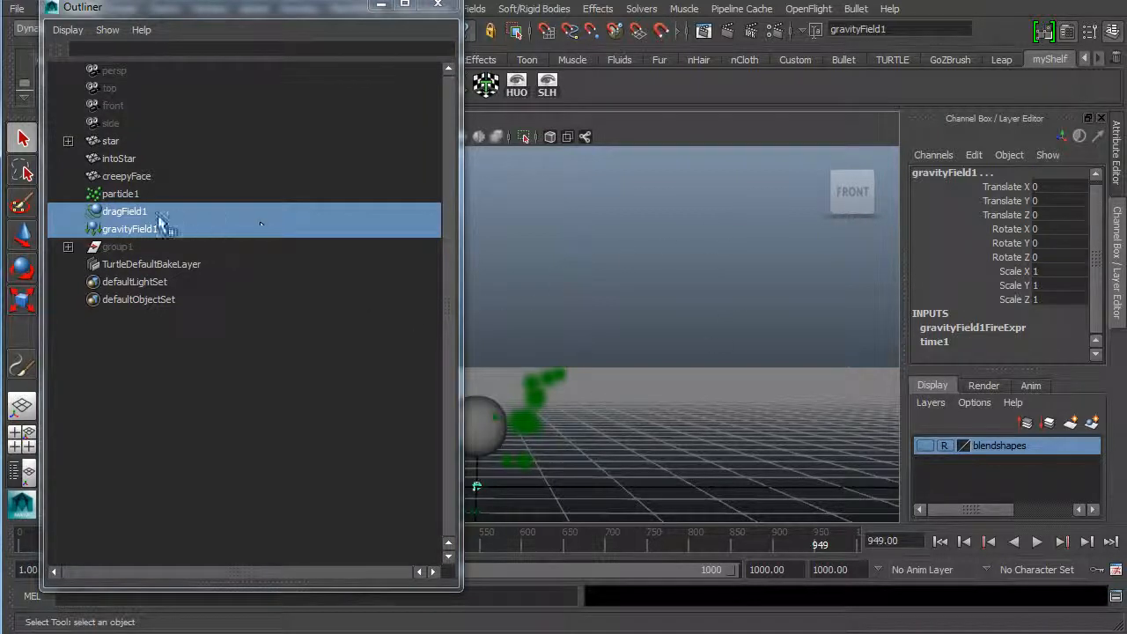
{"action": "left_click", "coordinate": [128, 211], "text": "ctrl"}
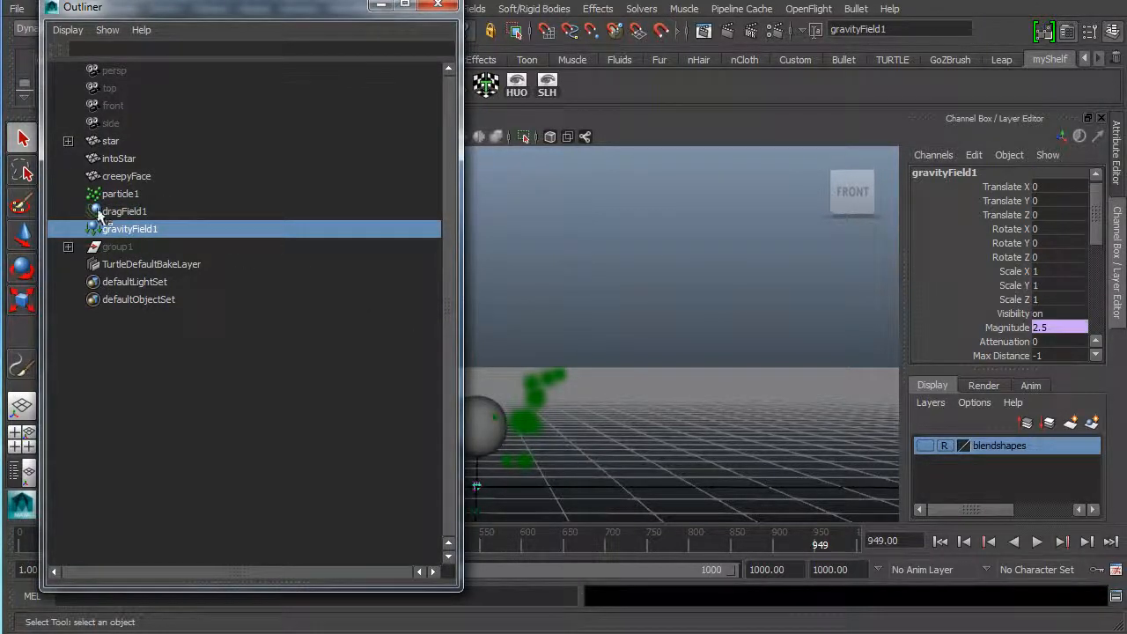
Step: Select particle1 and review its particleShape1 attributes from the lifespan mode down to the fire settings
{"action": "left_click", "coordinate": [132, 194]}
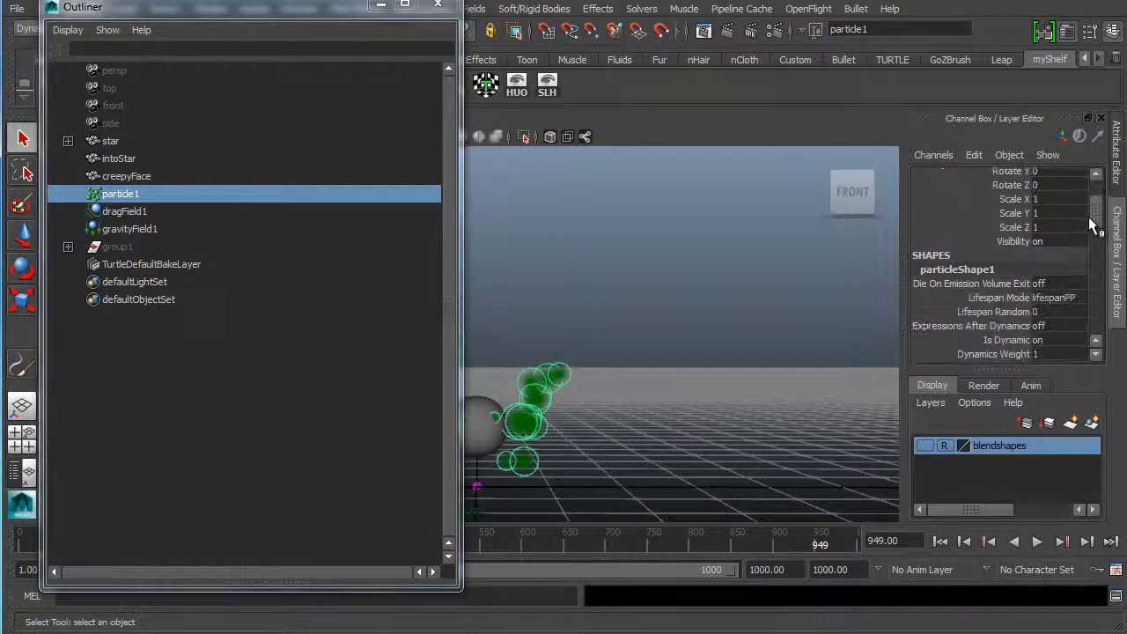
{"action": "scroll", "coordinate": [1091, 221], "scroll_direction": "down", "scroll_amount": 5}
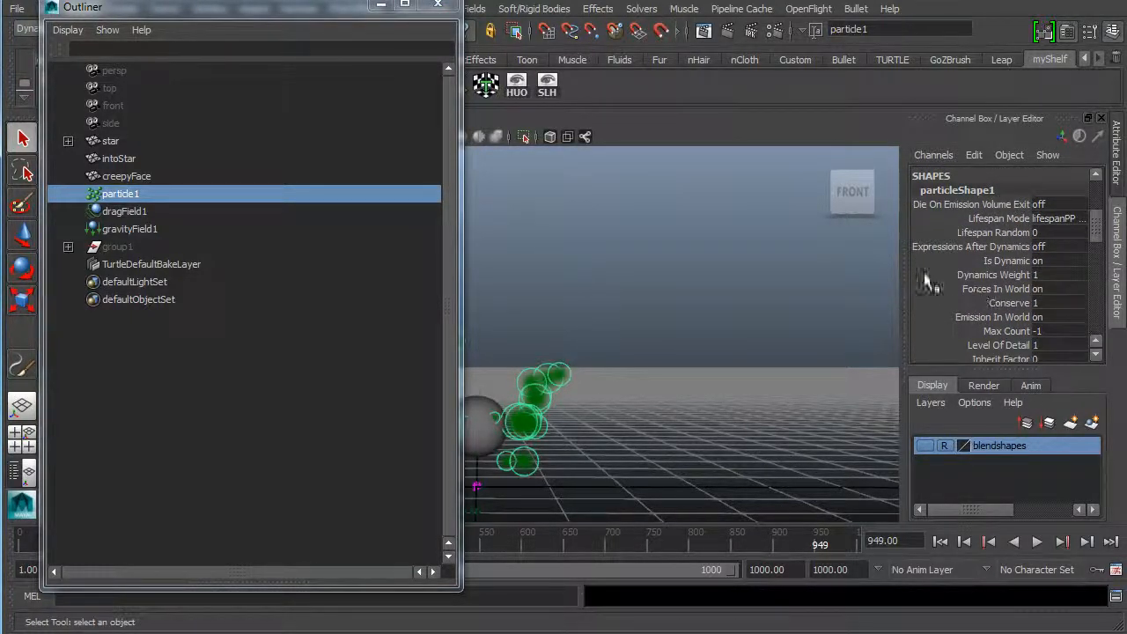
{"action": "scroll", "coordinate": [1094, 239], "scroll_direction": "down", "scroll_amount": 5}
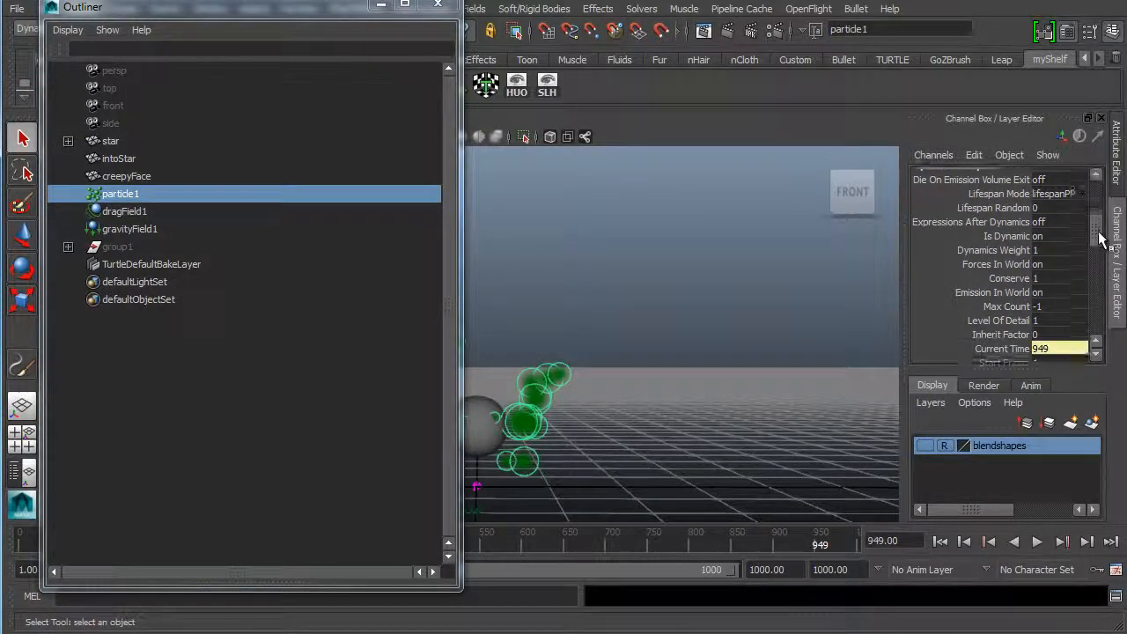
{"action": "scroll", "coordinate": [1096, 251], "scroll_direction": "down", "scroll_amount": 4}
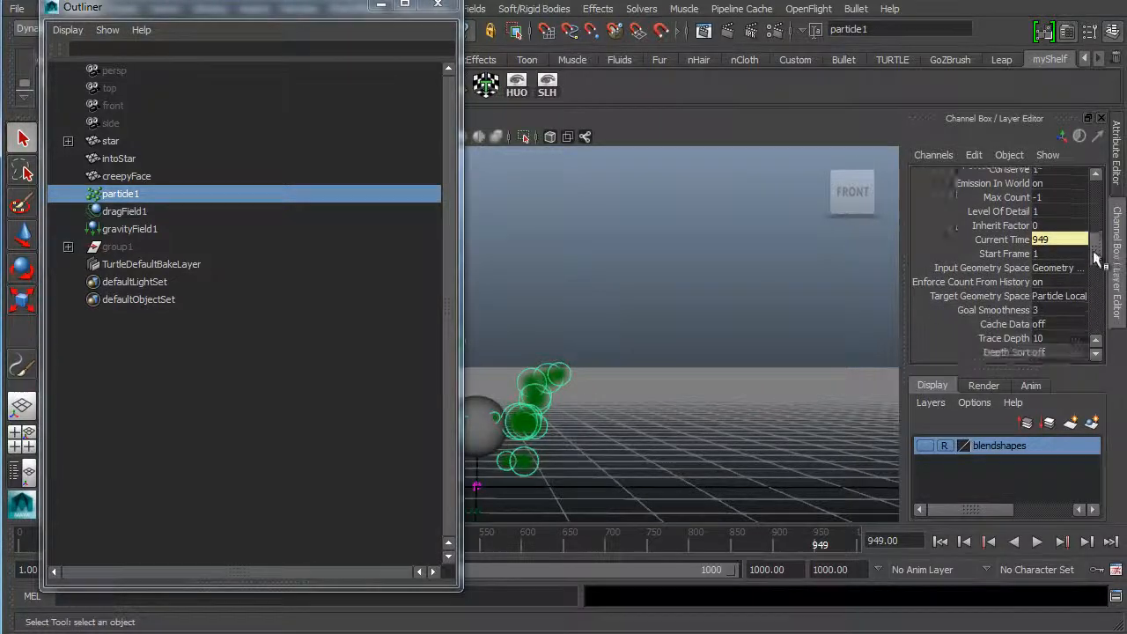
{"action": "scroll", "coordinate": [1098, 260], "scroll_direction": "down", "scroll_amount": 3}
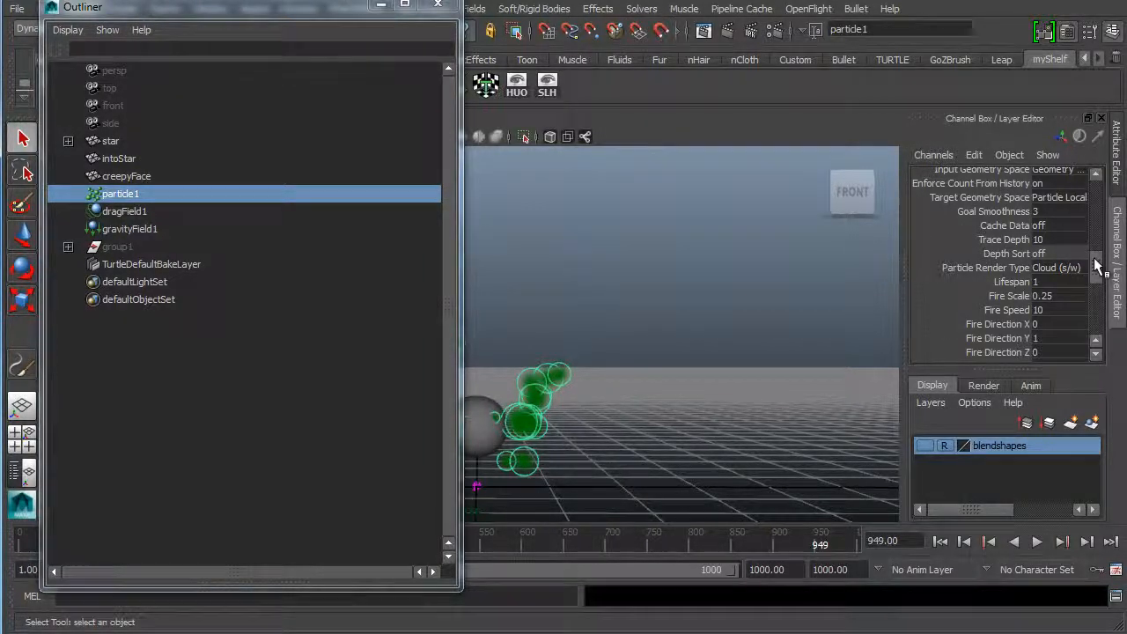
{"action": "scroll", "coordinate": [1096, 266], "scroll_direction": "down", "scroll_amount": 3}
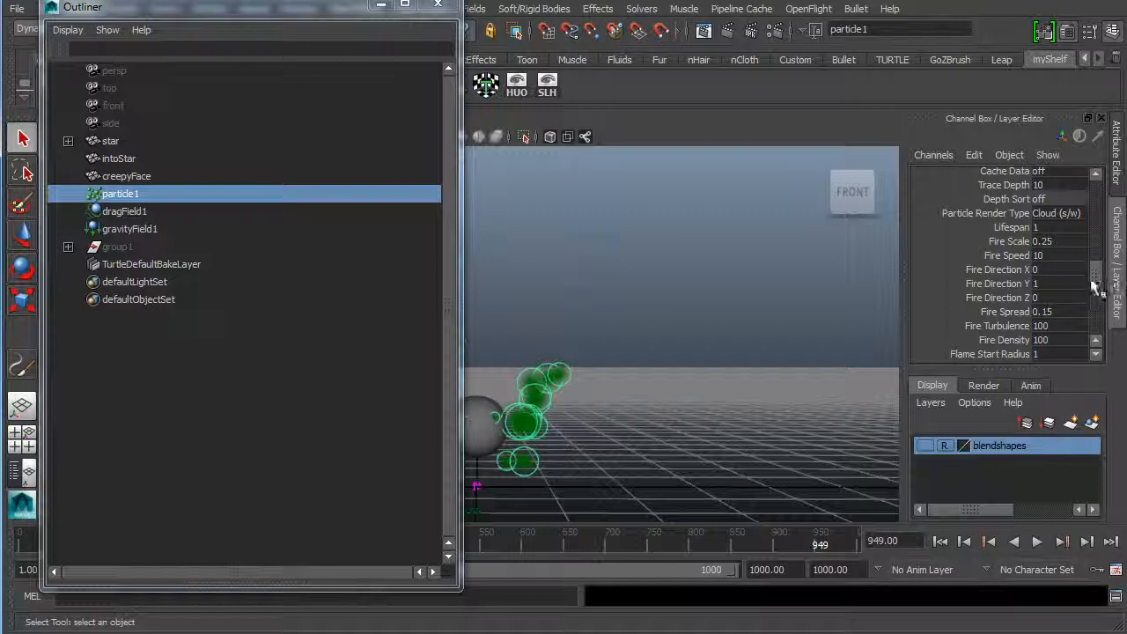
{"action": "scroll", "coordinate": [1095, 288], "scroll_direction": "down", "scroll_amount": 3}
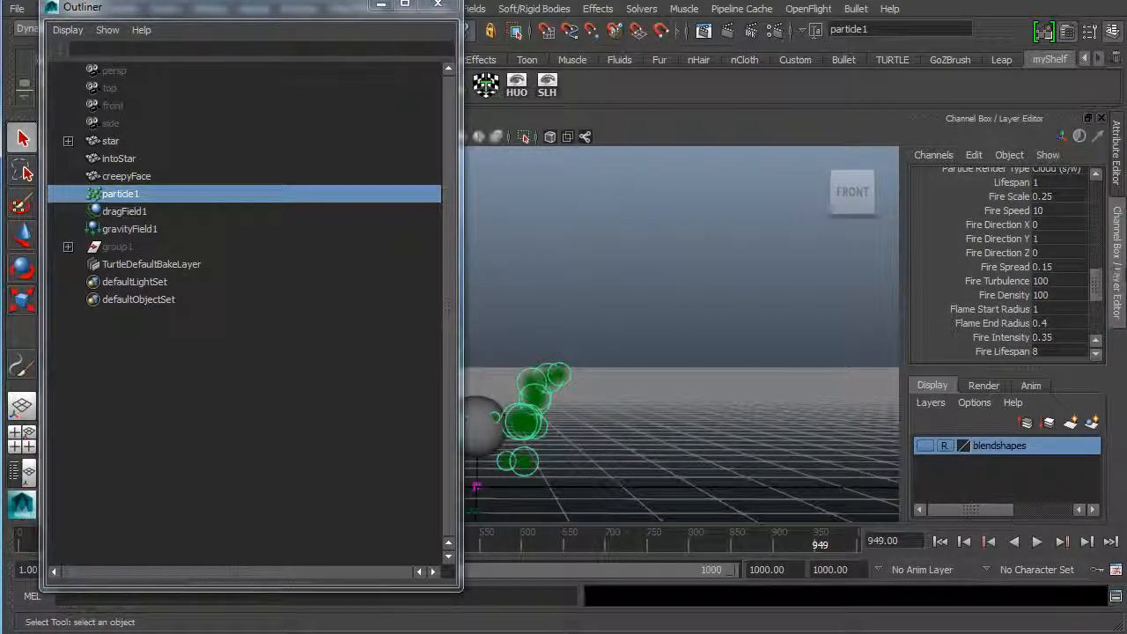
Step: Inspect particle1's input and output nodes, expanding emitter1FireExpr, arrayMapper1 and ramp4 to view their attributes
{"action": "left_click_drag", "start_coordinate": [1096, 297], "coordinate": [1087, 323]}
{"action": "scroll", "coordinate": [1097, 320], "scroll_direction": "down", "scroll_amount": 1}
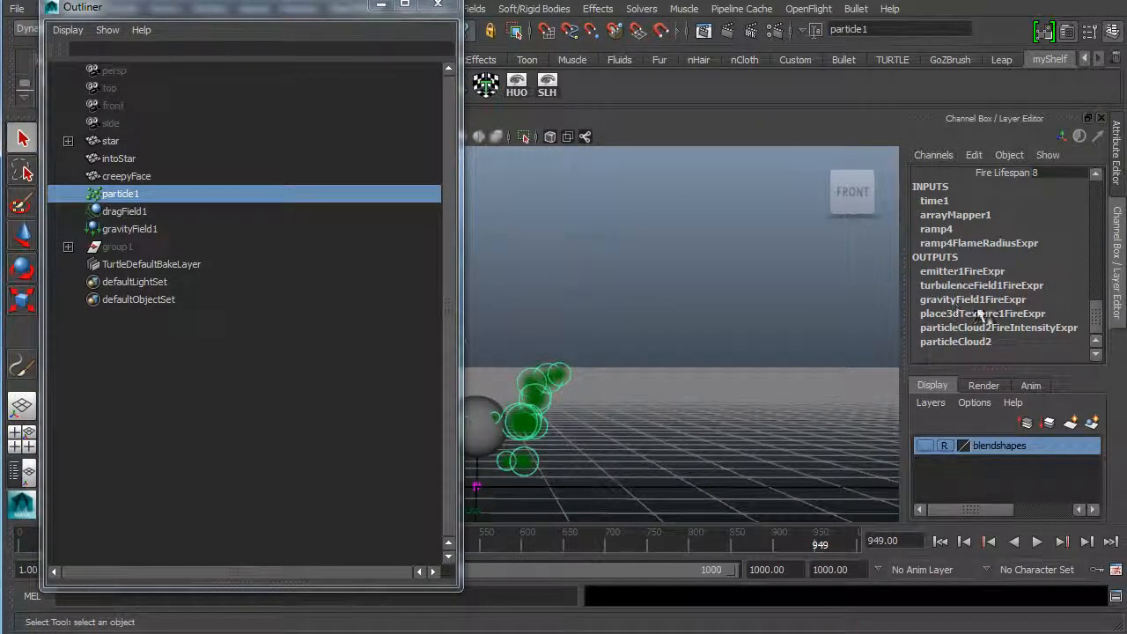
{"action": "double_click", "coordinate": [962, 272]}
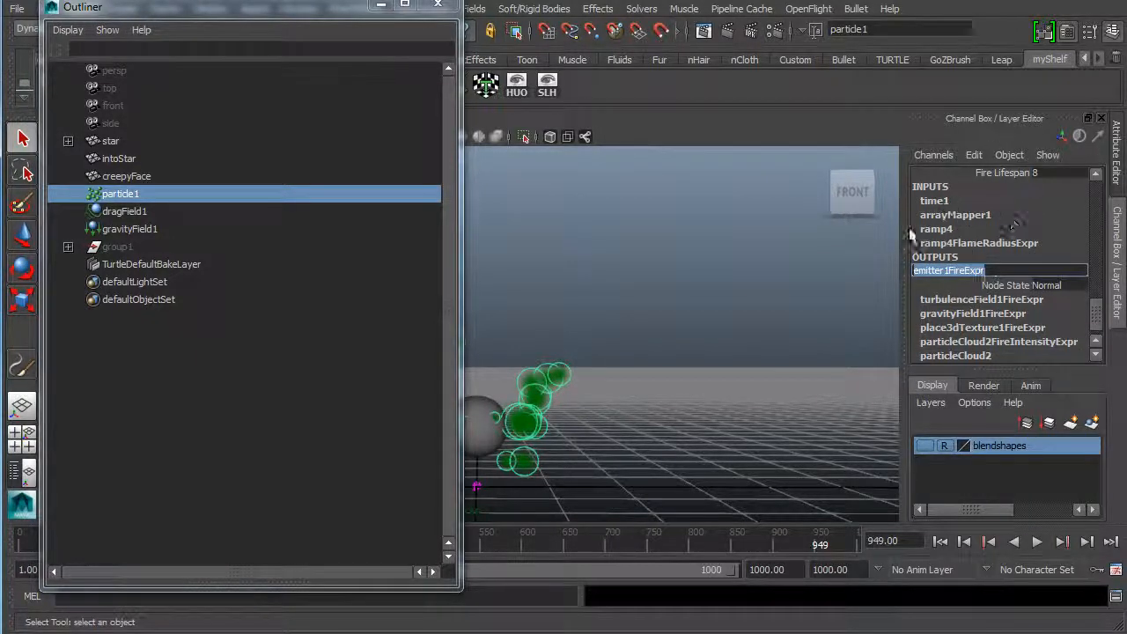
{"action": "double_click", "coordinate": [933, 200]}
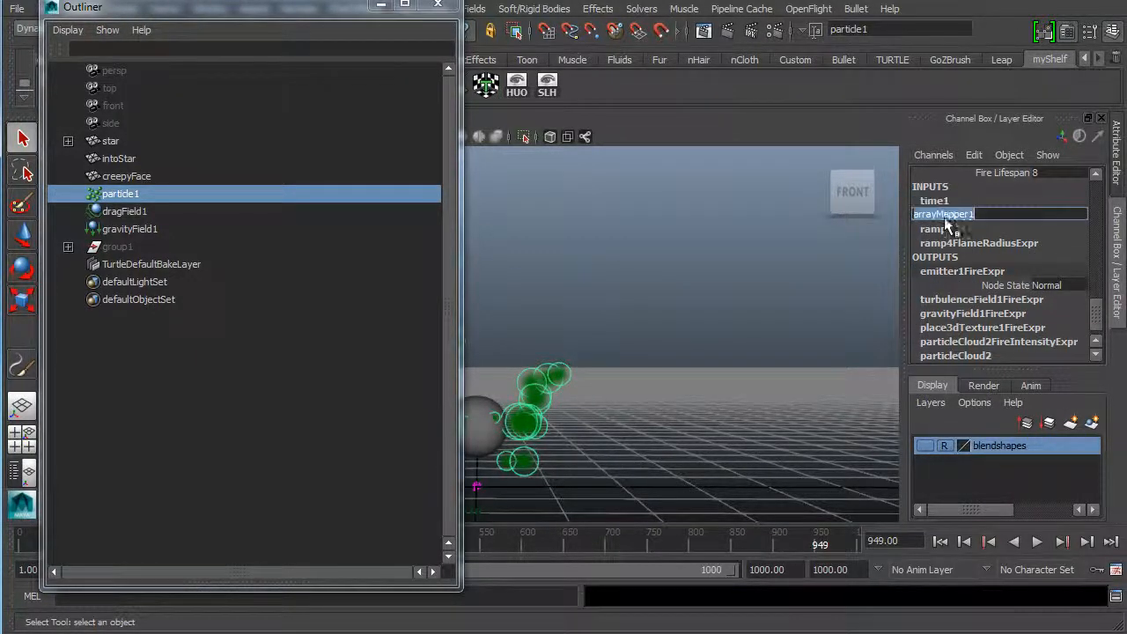
{"action": "left_click", "coordinate": [935, 231]}
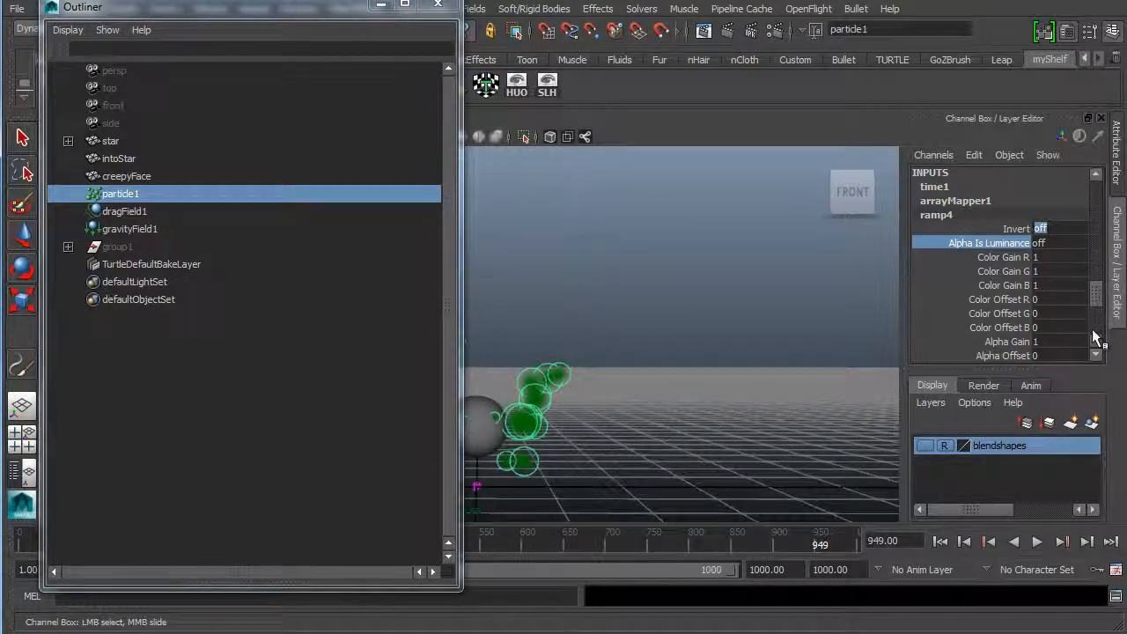
{"action": "scroll", "coordinate": [1091, 328], "scroll_direction": "down", "scroll_amount": 5}
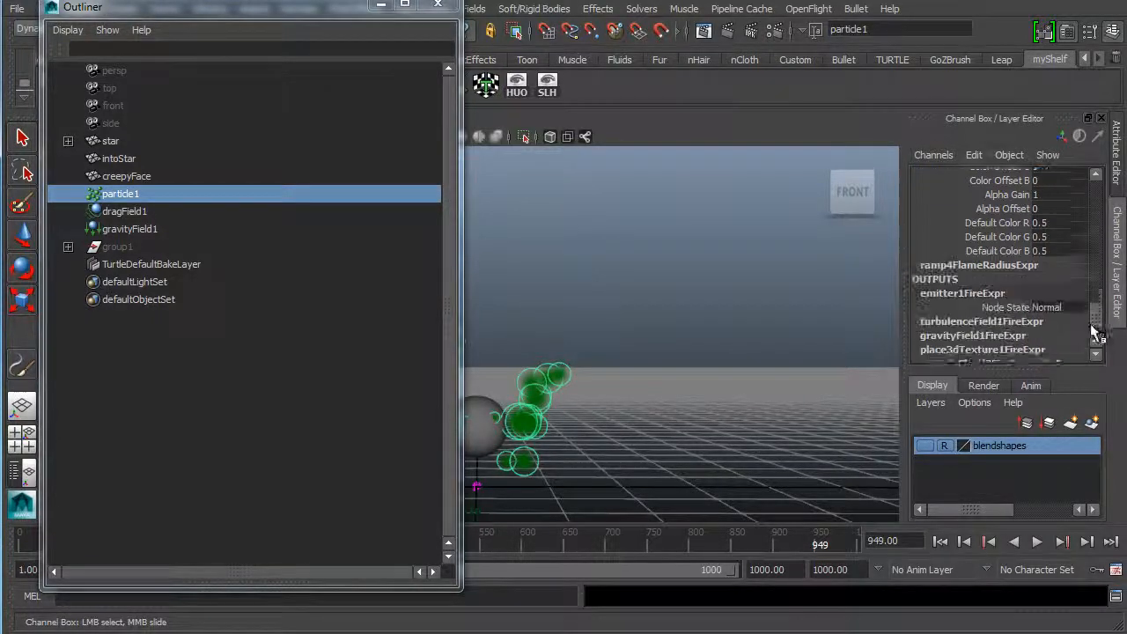
Step: Select the star sphere and show the geoConnector1 settings among its detailed node attributes
{"action": "left_click", "coordinate": [482, 423]}
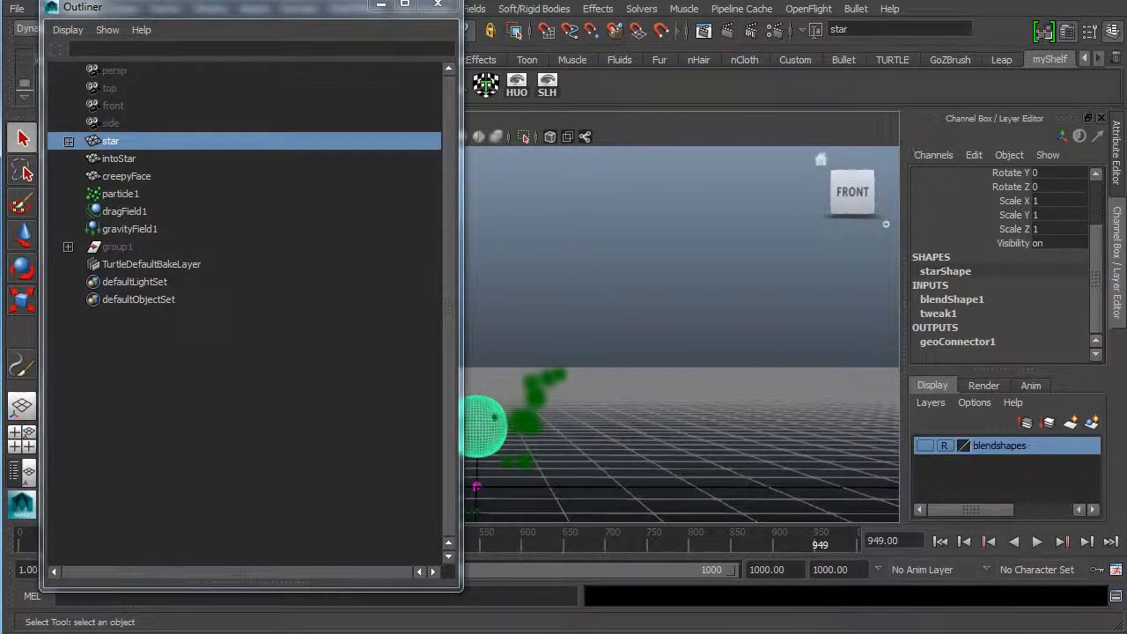
{"action": "left_click", "coordinate": [1115, 167]}
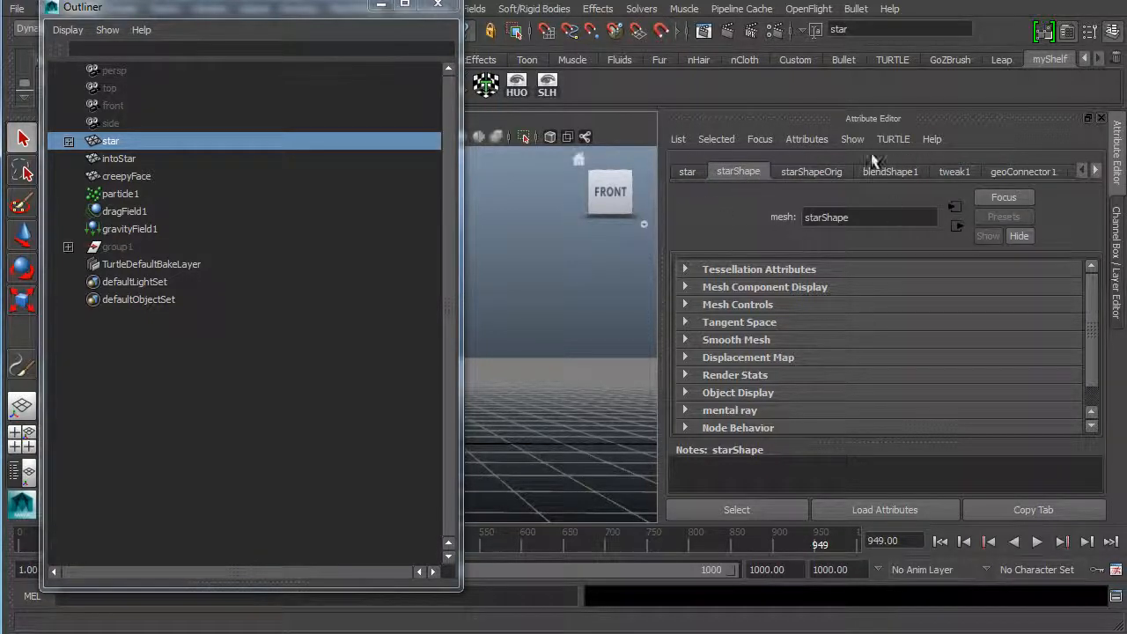
{"action": "left_click", "coordinate": [1095, 169]}
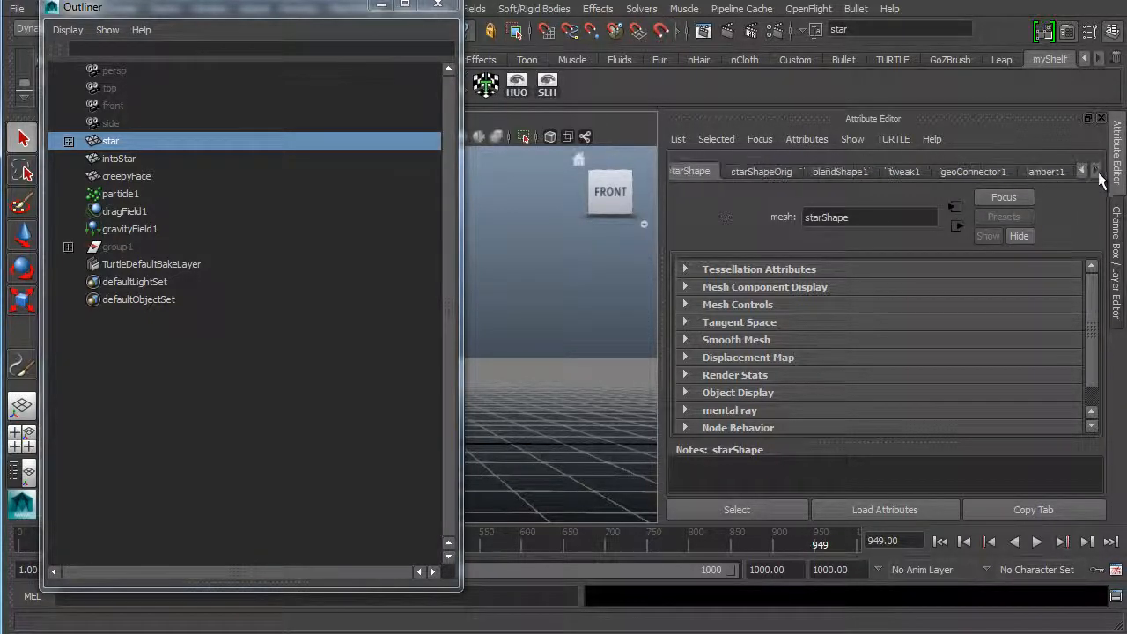
{"action": "left_click", "coordinate": [993, 170]}
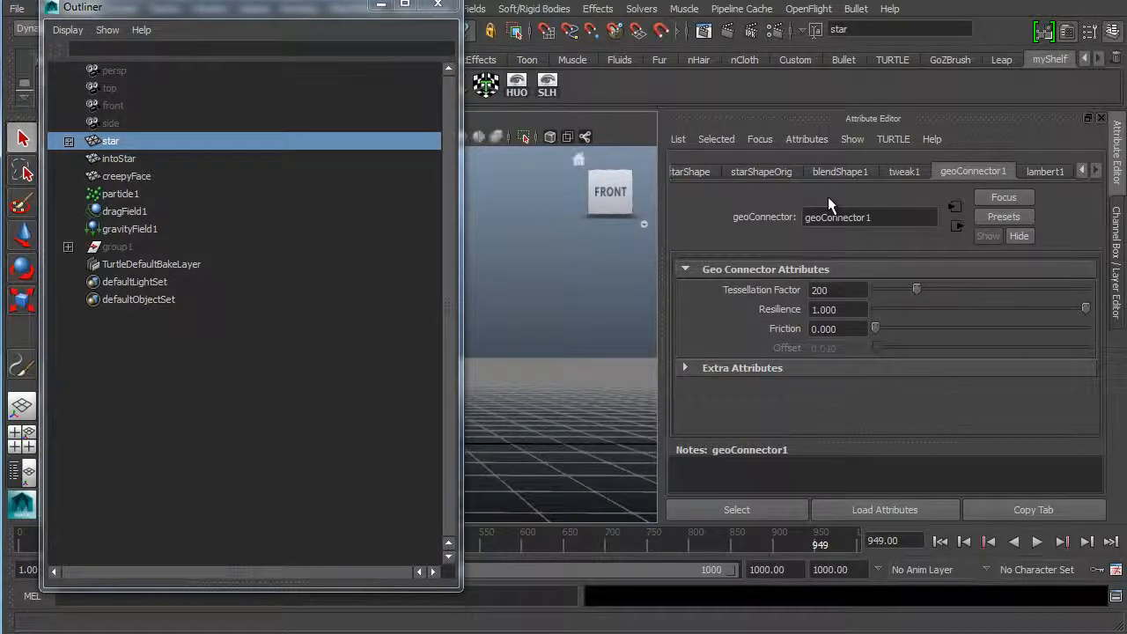
Step: Follow geoConnector1's input connection to turbulenceField1 and examine its transform and turbulence field attributes
{"action": "left_click", "coordinate": [955, 224]}
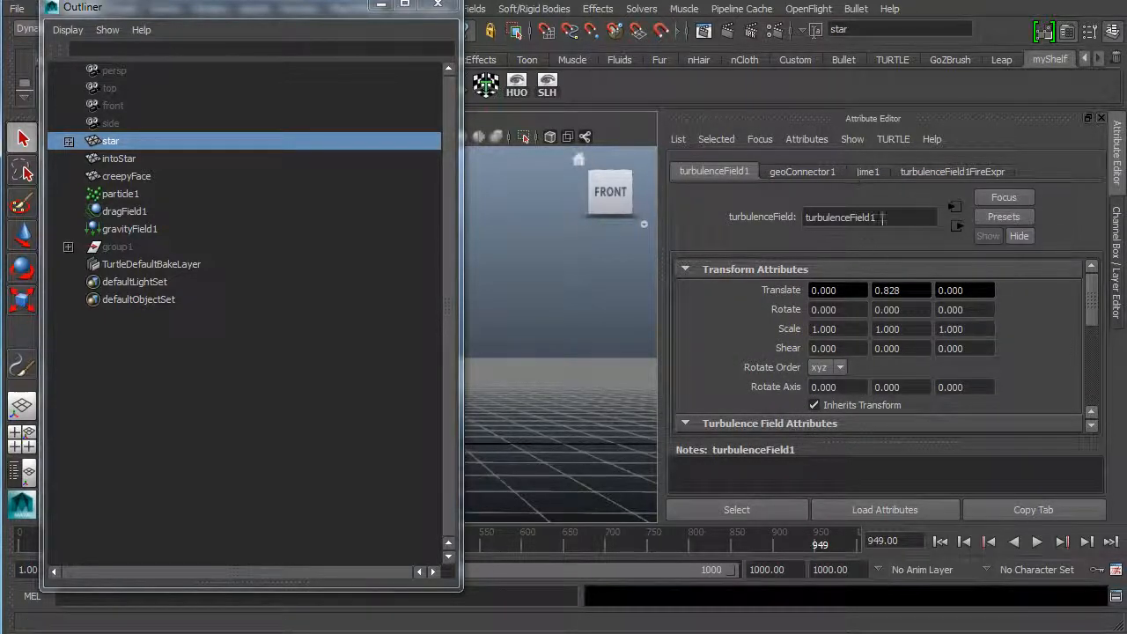
{"action": "scroll", "coordinate": [1054, 307], "scroll_direction": "down", "scroll_amount": 4}
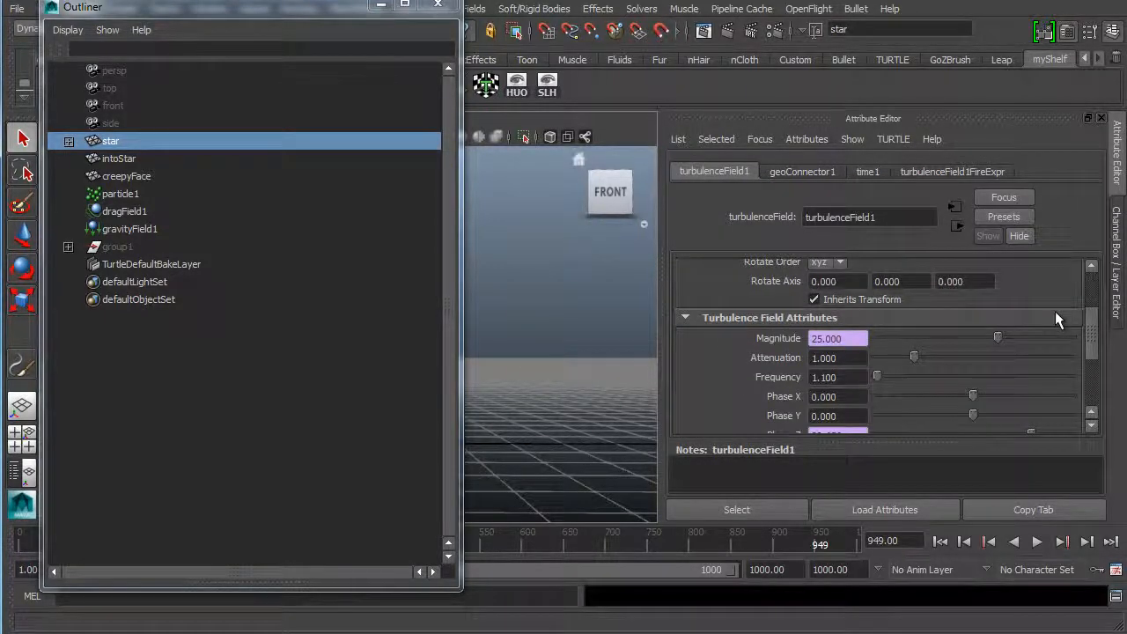
{"action": "scroll", "coordinate": [1054, 310], "scroll_direction": "down", "scroll_amount": 2}
{"action": "scroll", "coordinate": [957, 336], "scroll_direction": "up", "scroll_amount": 1}
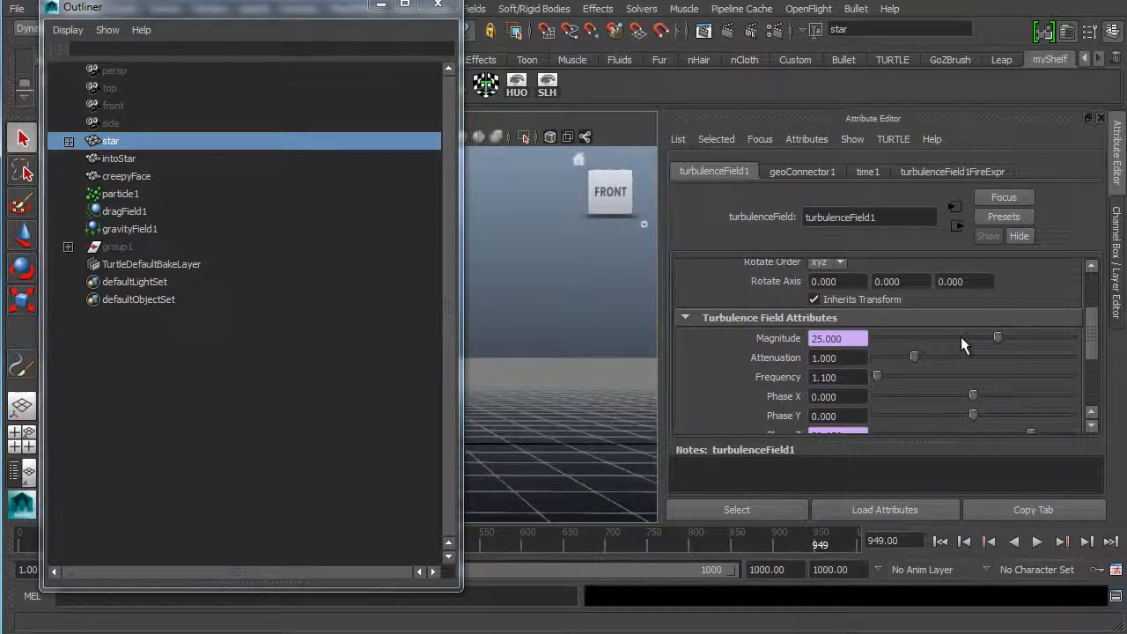
{"action": "scroll", "coordinate": [969, 339], "scroll_direction": "up", "scroll_amount": 1}
{"action": "scroll", "coordinate": [977, 340], "scroll_direction": "down", "scroll_amount": 1}
{"action": "scroll", "coordinate": [979, 341], "scroll_direction": "down", "scroll_amount": 3}
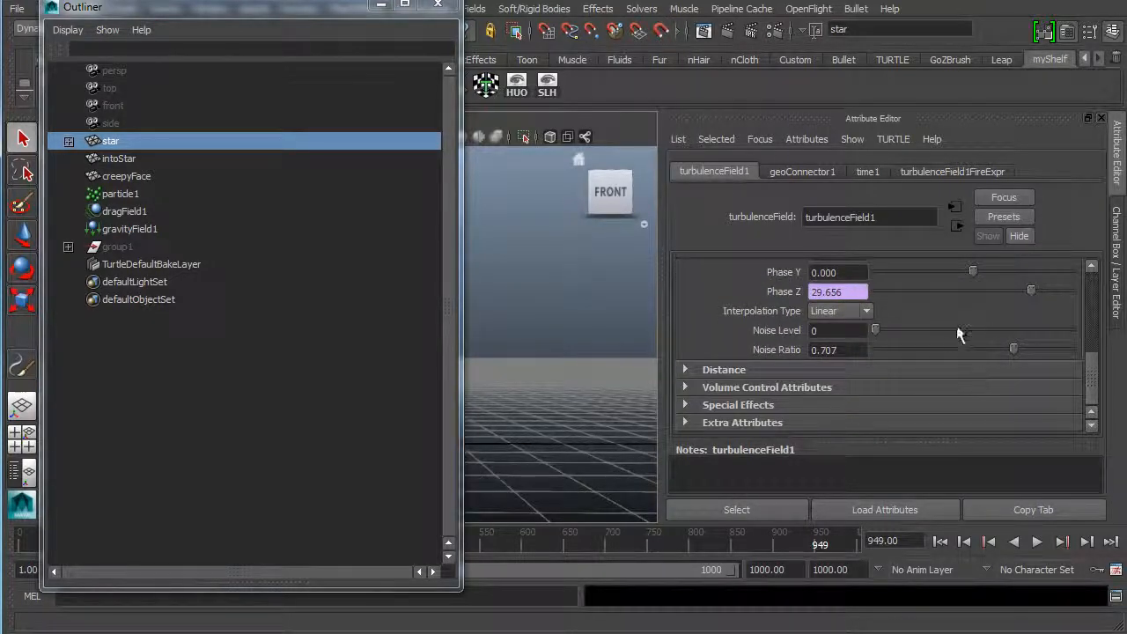
Step: Compare the time1 and geoConnector1 nodes connected to the turbulence field, checking time1's Out Time options and Node Behavior
{"action": "left_click", "coordinate": [863, 172]}
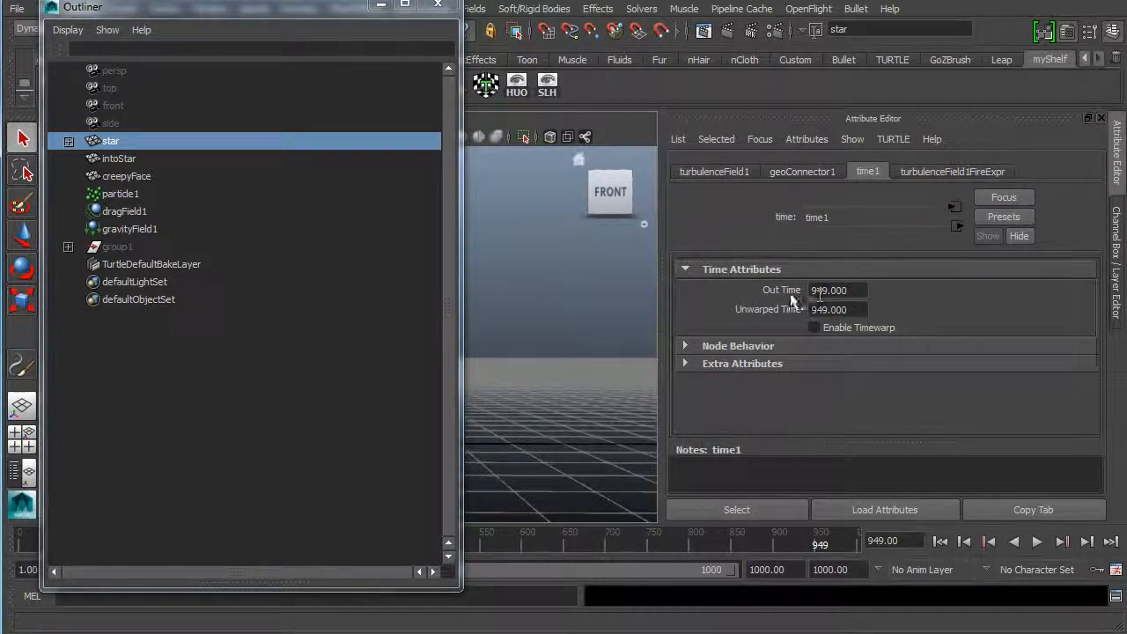
{"action": "left_click", "coordinate": [820, 175]}
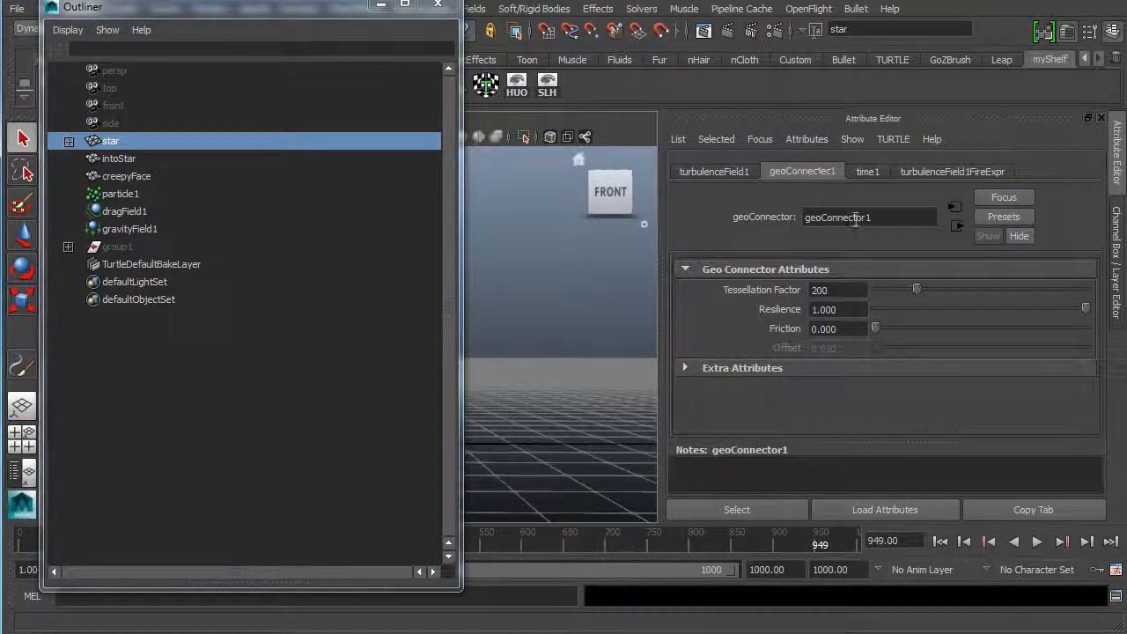
{"action": "left_click", "coordinate": [858, 171]}
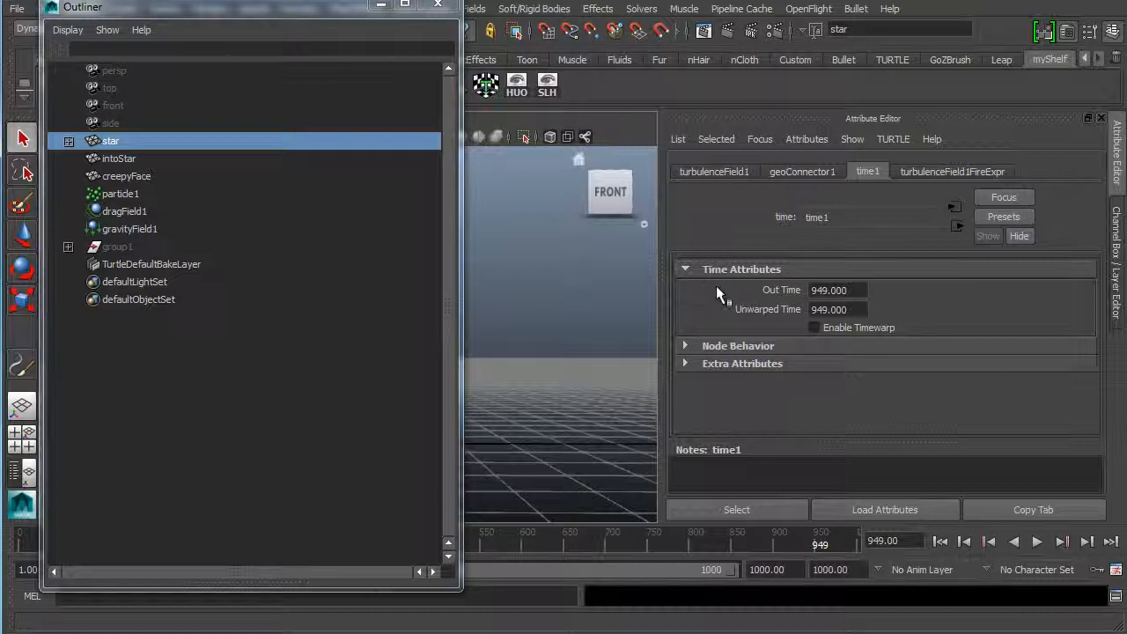
{"action": "right_click", "coordinate": [769, 293]}
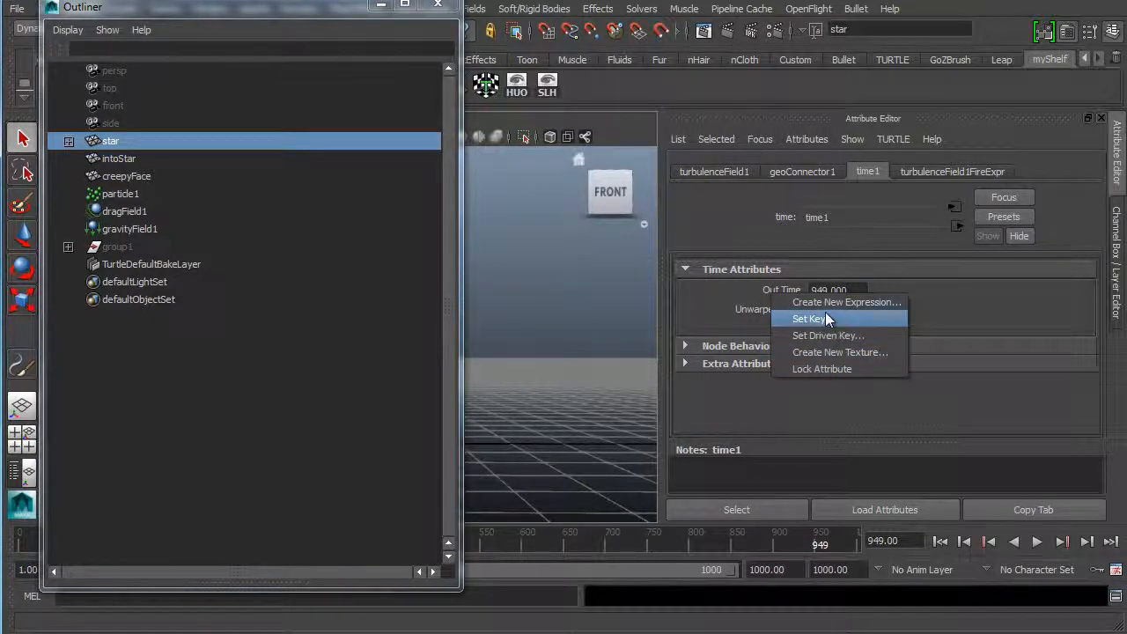
{"action": "left_click", "coordinate": [988, 317]}
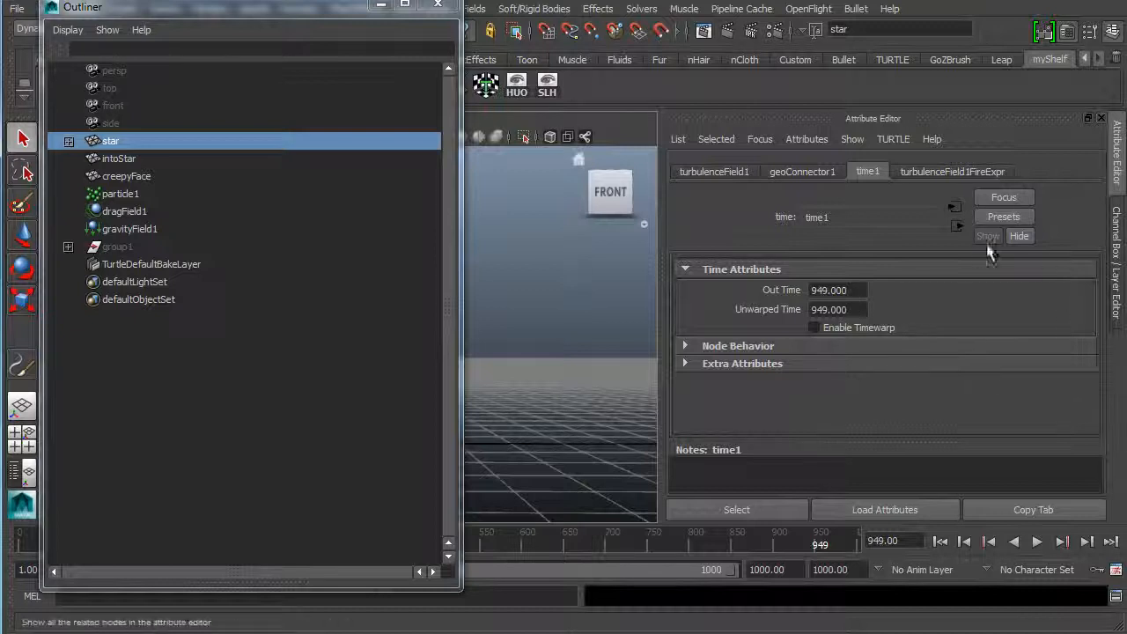
{"action": "left_click", "coordinate": [727, 345]}
{"action": "left_click", "coordinate": [727, 345]}
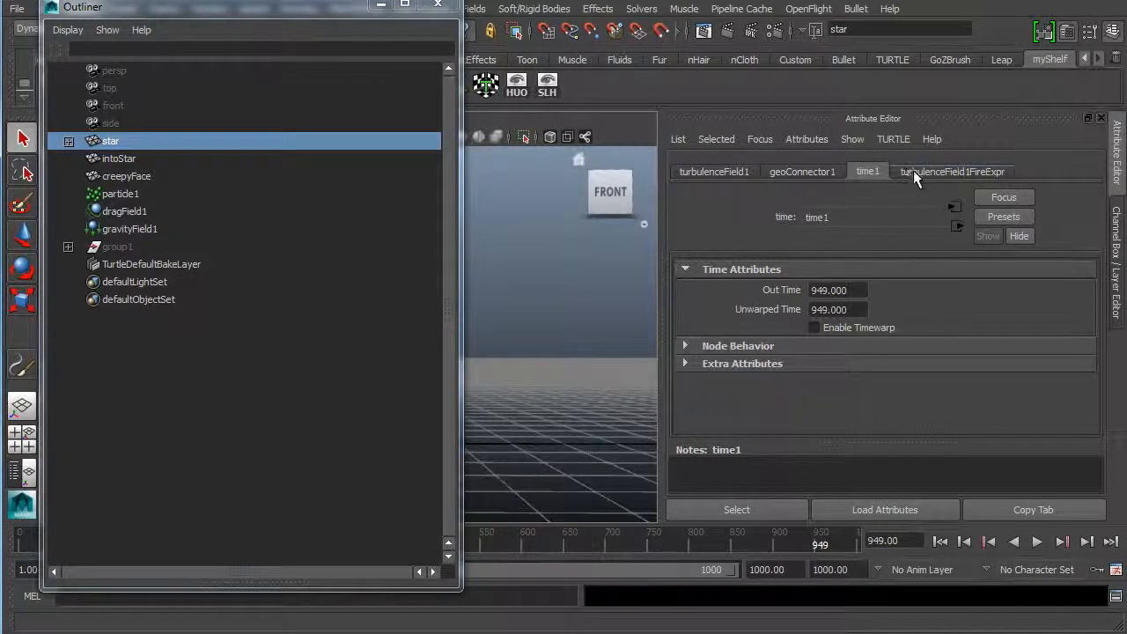
Step: Examine the turbulenceField1FireExpr expression and its Node Behavior section
{"action": "left_click", "coordinate": [913, 170]}
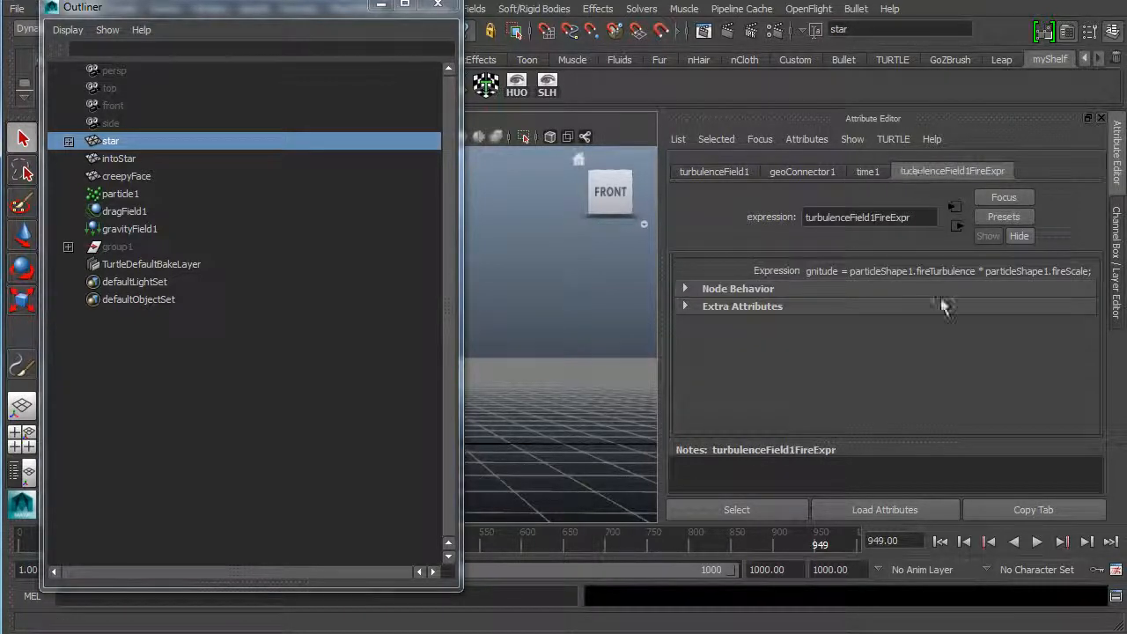
{"action": "left_click", "coordinate": [761, 283]}
{"action": "left_click", "coordinate": [755, 292]}
Step: Return to turbulenceField1 and review its magnitude, attenuation, frequency, phase and noise attributes
{"action": "left_click", "coordinate": [704, 173]}
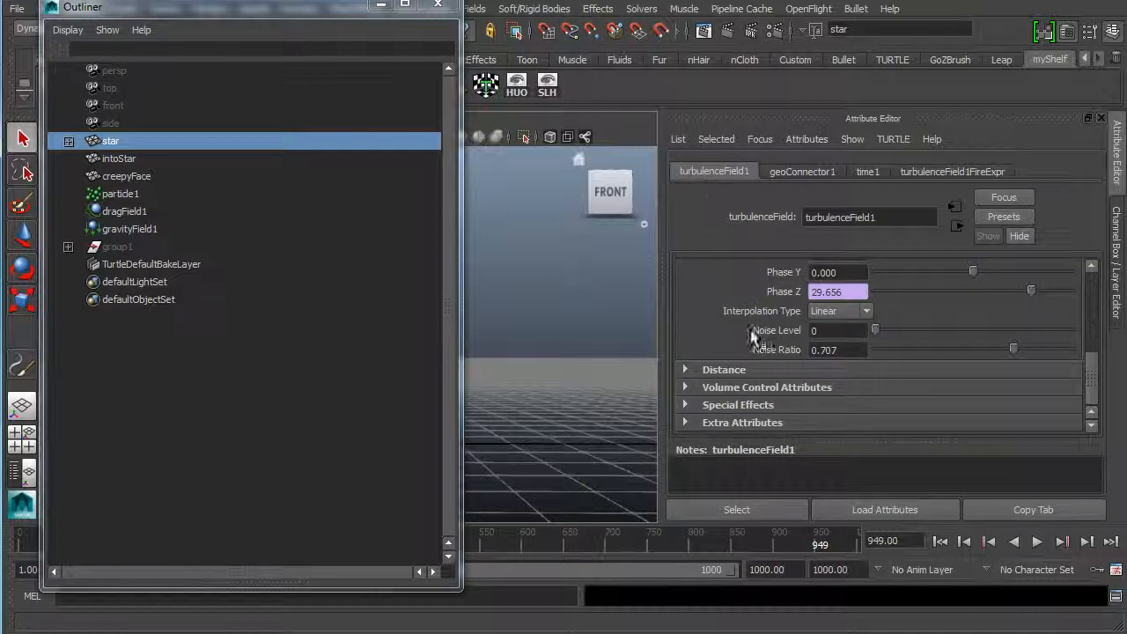
{"action": "scroll", "coordinate": [750, 335], "scroll_direction": "up", "scroll_amount": 3}
{"action": "scroll", "coordinate": [768, 396], "scroll_direction": "up", "scroll_amount": 3}
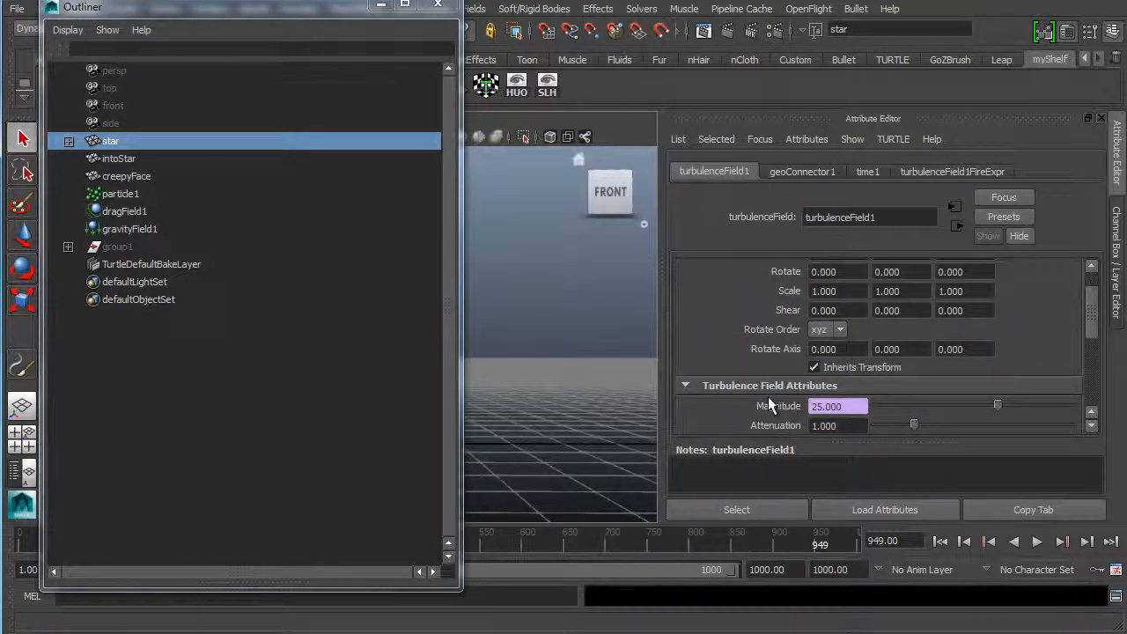
{"action": "scroll", "coordinate": [759, 324], "scroll_direction": "down", "scroll_amount": 5}
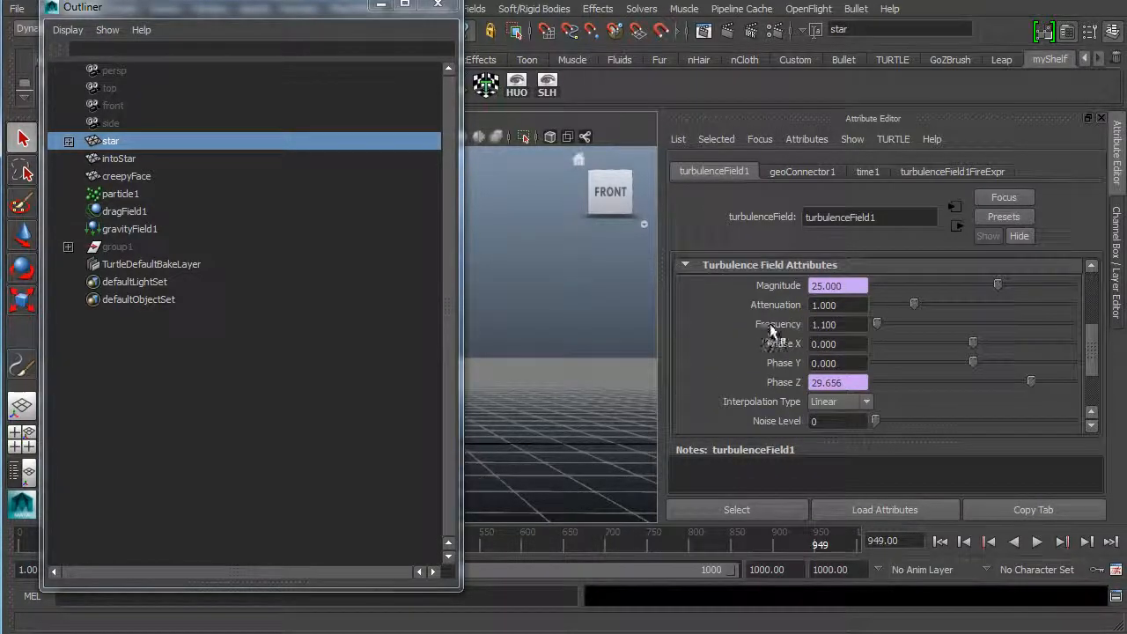
{"action": "scroll", "coordinate": [766, 343], "scroll_direction": "down", "scroll_amount": 3}
{"action": "scroll", "coordinate": [762, 348], "scroll_direction": "up", "scroll_amount": 2}
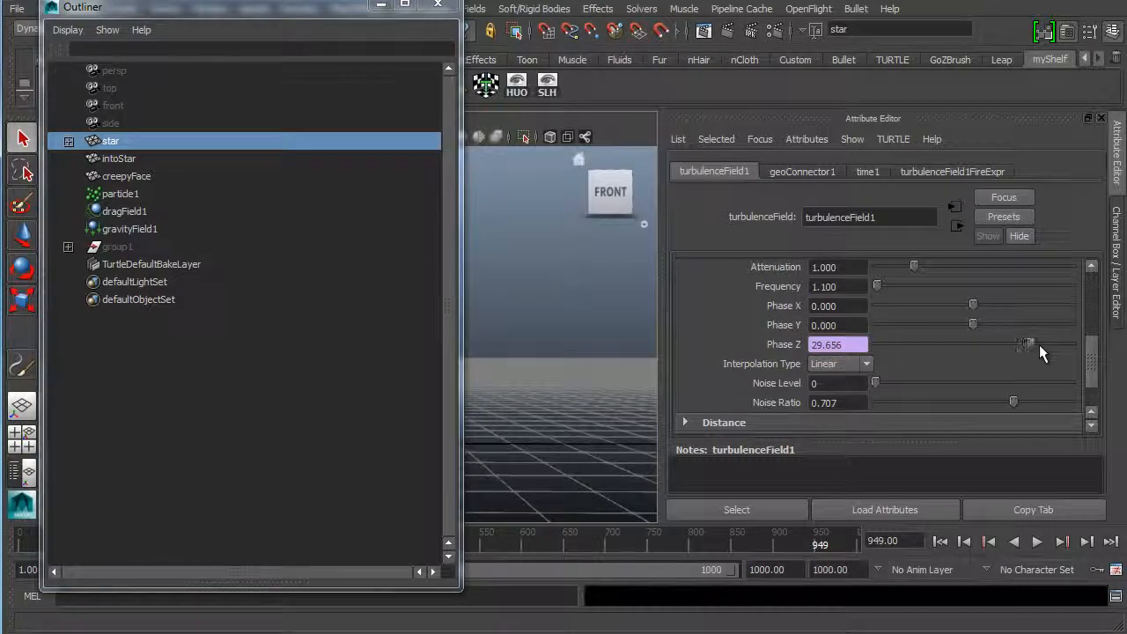
{"action": "scroll", "coordinate": [958, 327], "scroll_direction": "down", "scroll_amount": 2}
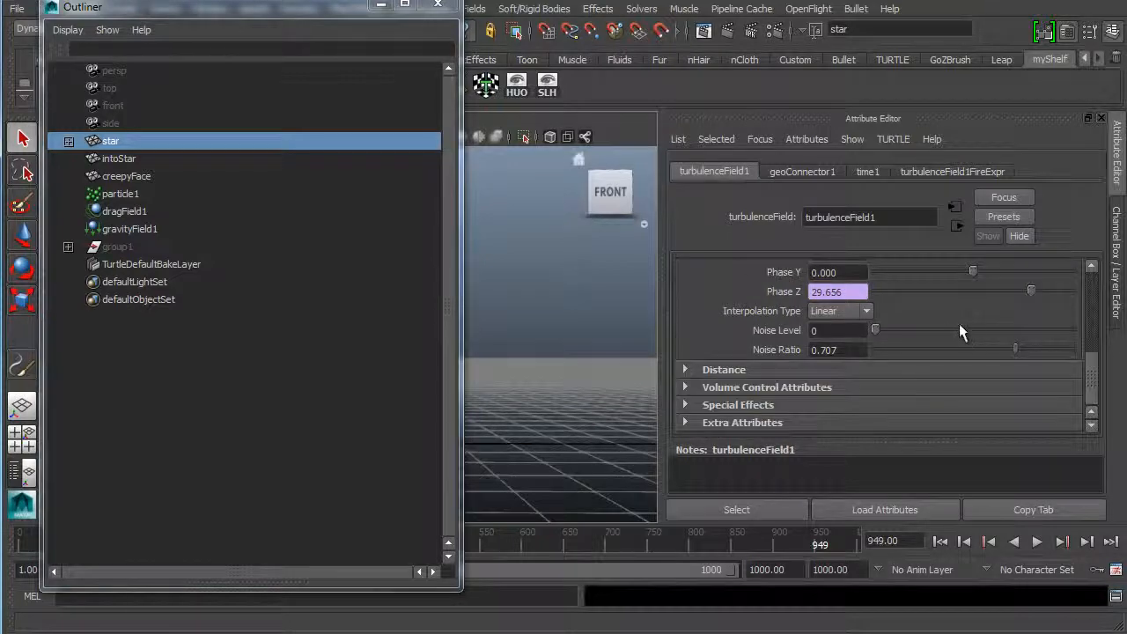
Step: Return to the channel values and inspect group1's texture placement, fire direction and fire orientation nodes, plus TurtleDefaultBakeLayer, then collapse the group
{"action": "left_click", "coordinate": [1117, 282]}
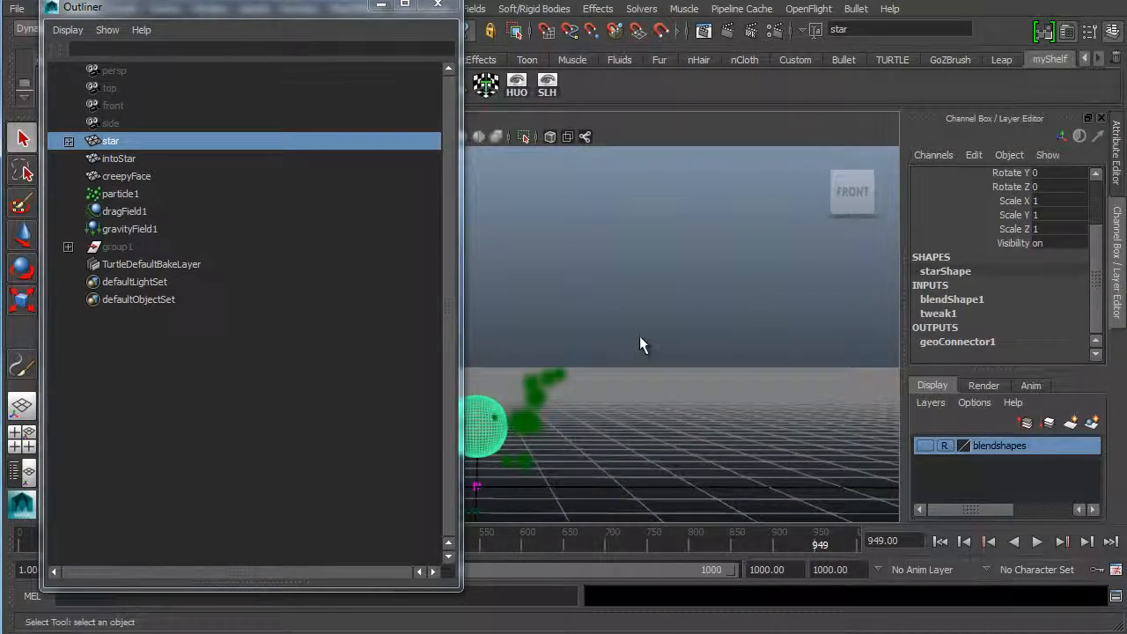
{"action": "left_click", "coordinate": [68, 246]}
{"action": "left_click", "coordinate": [145, 264]}
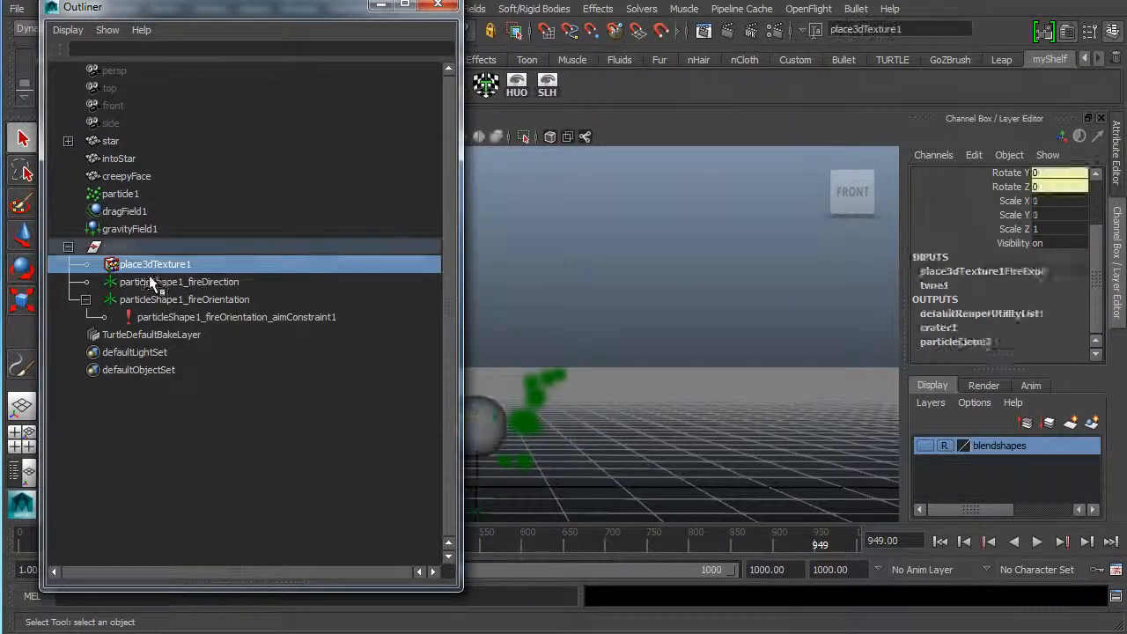
{"action": "left_click", "coordinate": [149, 281]}
{"action": "left_click", "coordinate": [189, 299]}
{"action": "left_click", "coordinate": [152, 335]}
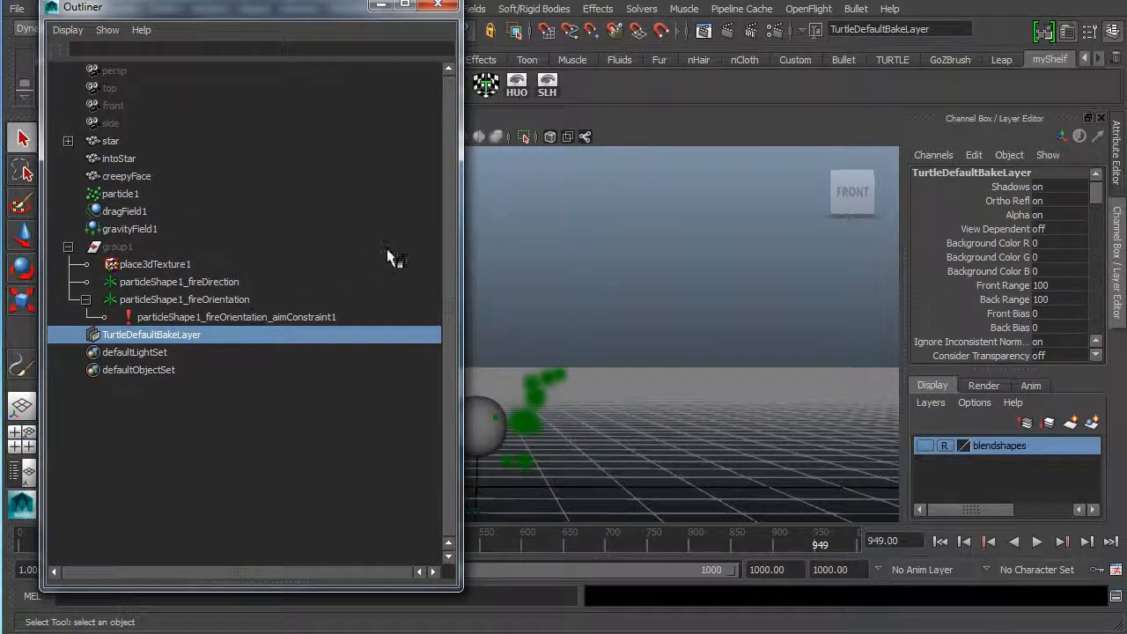
{"action": "left_click", "coordinate": [68, 246]}
Step: Select particle1, view its particles around the sphere, and review particleShape1's attributes through to the fire settings
{"action": "left_click", "coordinate": [140, 195]}
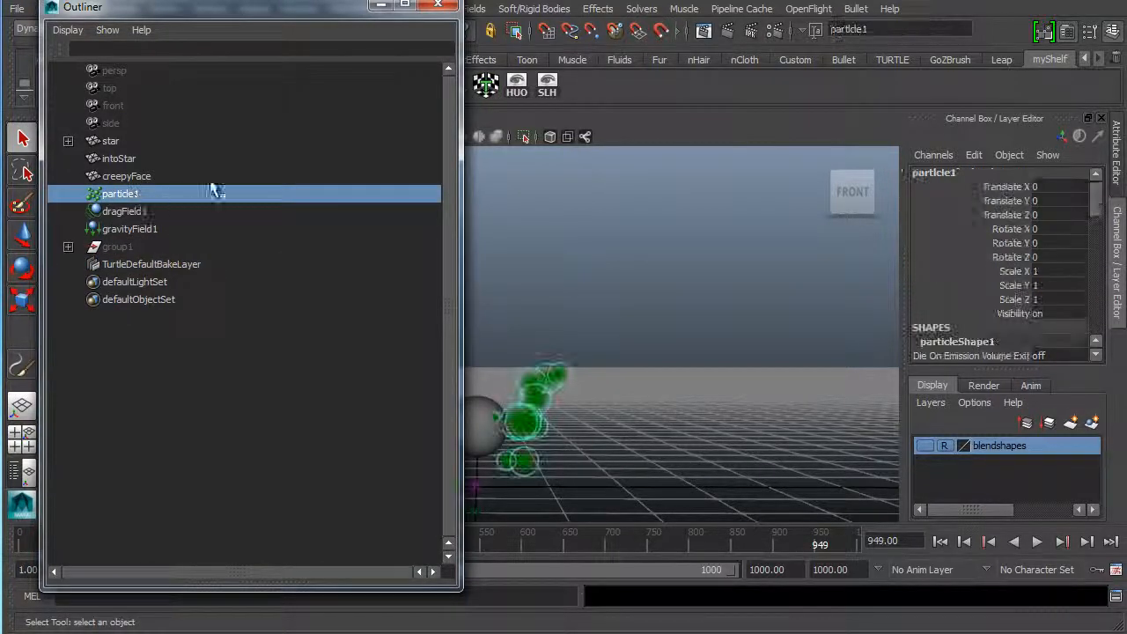
{"action": "scroll", "coordinate": [1073, 227], "scroll_direction": "down", "scroll_amount": 5}
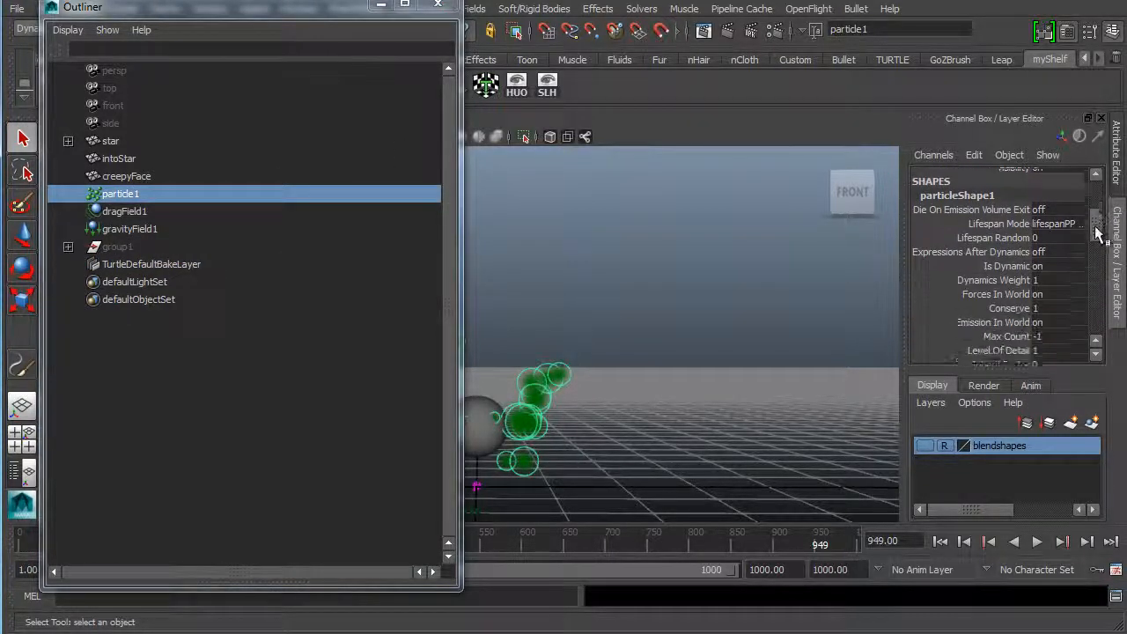
{"action": "middle_click_drag", "start_coordinate": [655, 345], "coordinate": [740, 334], "text": "alt"}
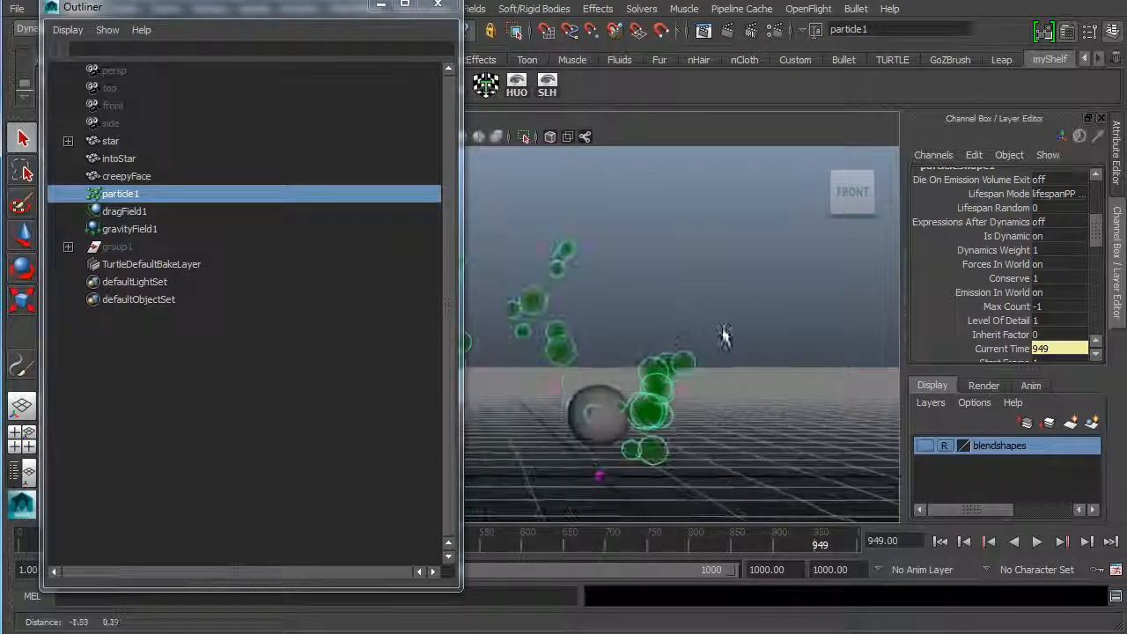
{"action": "left_click_drag", "start_coordinate": [716, 311], "coordinate": [818, 324], "text": "alt"}
{"action": "scroll", "coordinate": [1088, 225], "scroll_direction": "up", "scroll_amount": 3}
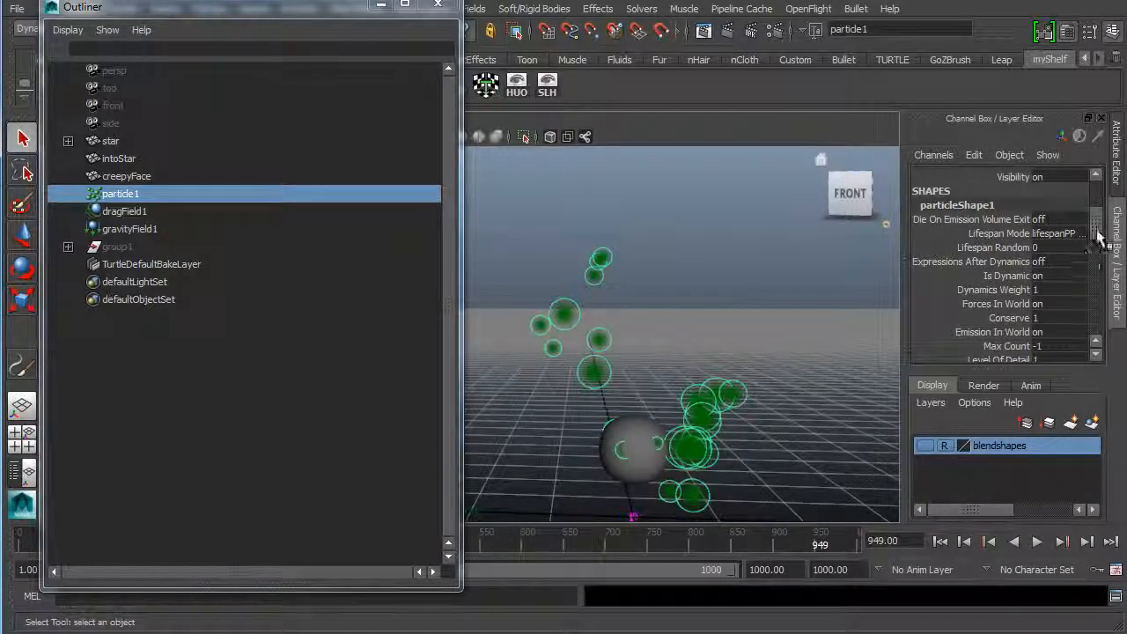
{"action": "scroll", "coordinate": [1091, 228], "scroll_direction": "down", "scroll_amount": 5}
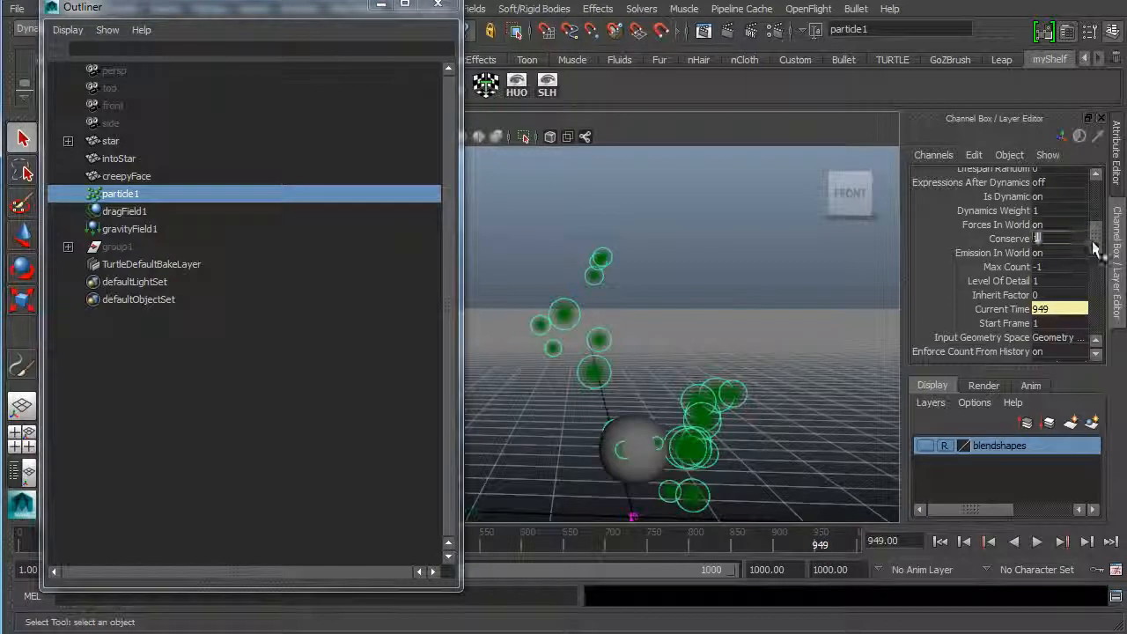
{"action": "left_click_drag", "start_coordinate": [1094, 250], "coordinate": [1091, 299]}
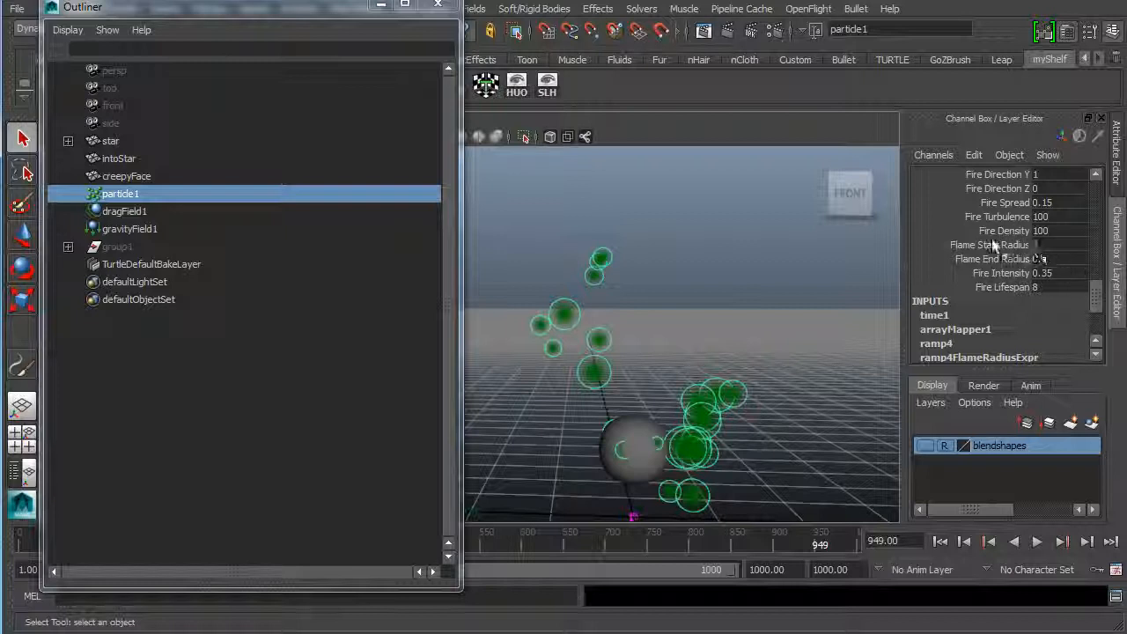
{"action": "scroll", "coordinate": [1094, 301], "scroll_direction": "up", "scroll_amount": 1}
{"action": "left_click_drag", "start_coordinate": [1091, 294], "coordinate": [1093, 287]}
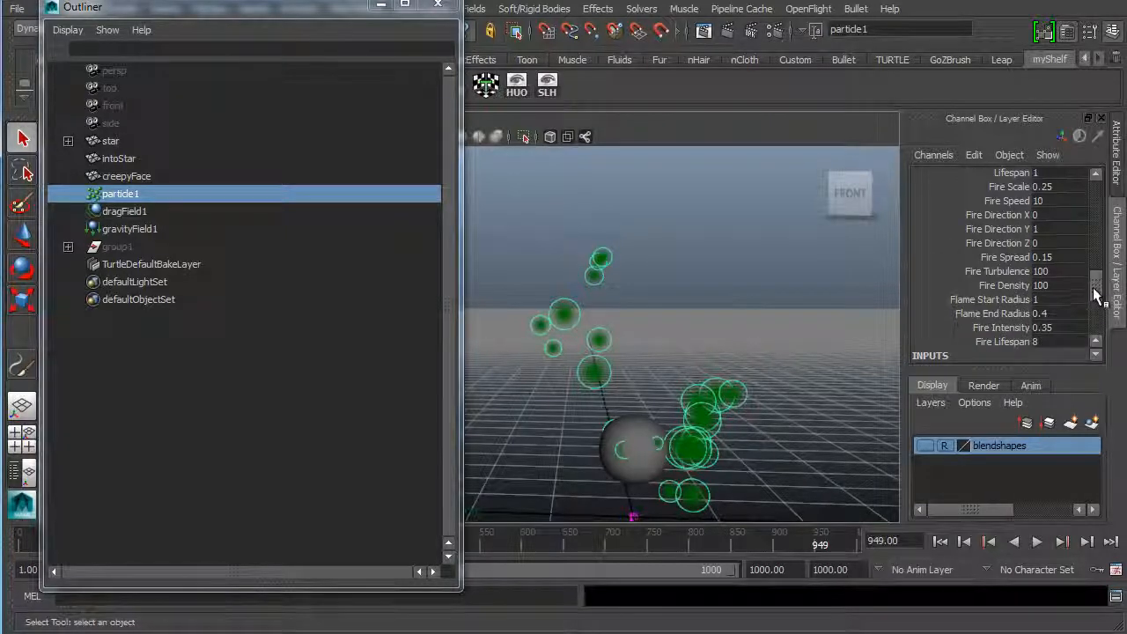
Step: Raise particle1's Fire Scale to 1.55, render the frame to check the larger flames, and put the render away
{"action": "left_click", "coordinate": [1008, 187]}
{"action": "middle_click_drag", "start_coordinate": [689, 258], "coordinate": [722, 249]}
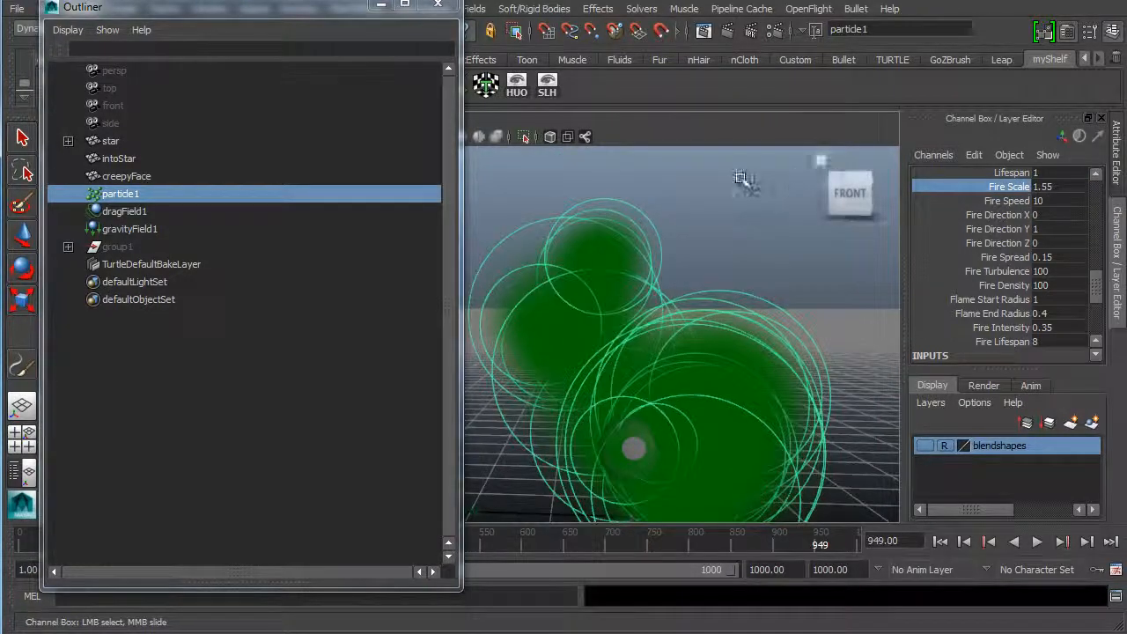
{"action": "mouse_move", "coordinate": [1093, 300]}
{"action": "left_mouse_down"}
{"action": "mouse_move", "coordinate": [1092, 315]}
{"action": "mouse_move", "coordinate": [1091, 301]}
{"action": "left_mouse_up"}
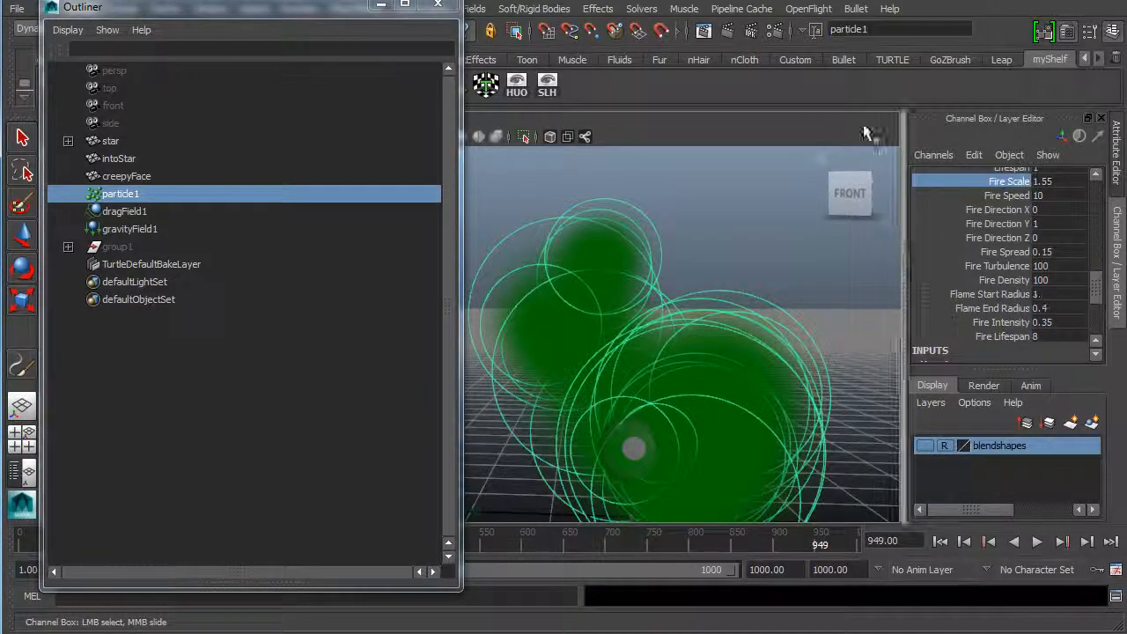
{"action": "left_click", "coordinate": [727, 30]}
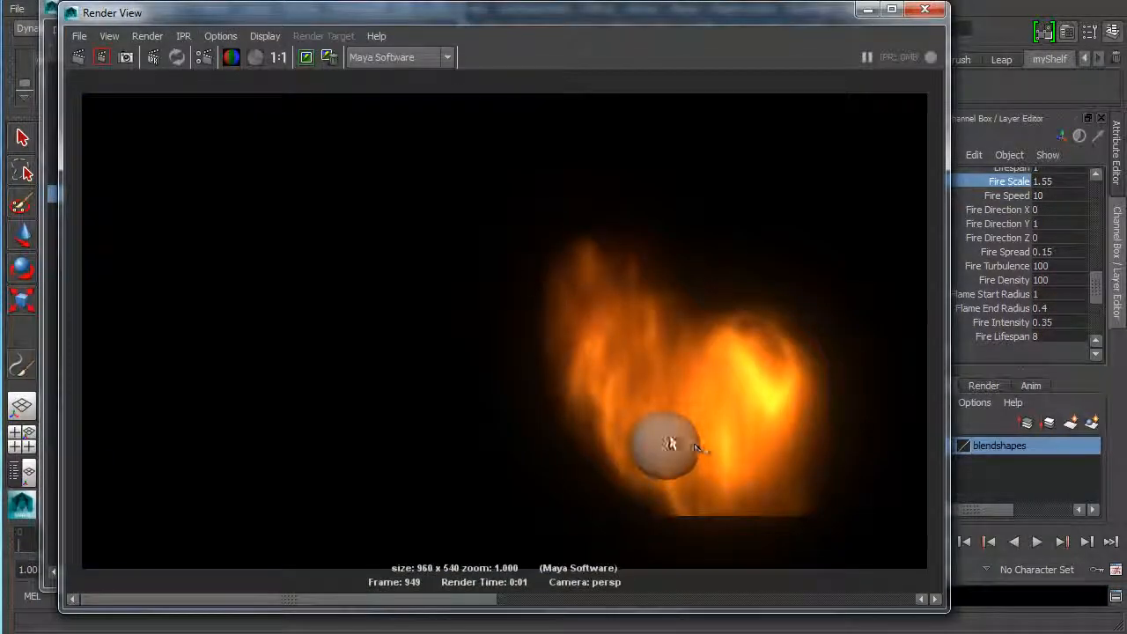
{"action": "left_click_drag", "start_coordinate": [830, 26], "coordinate": [781, 19]}
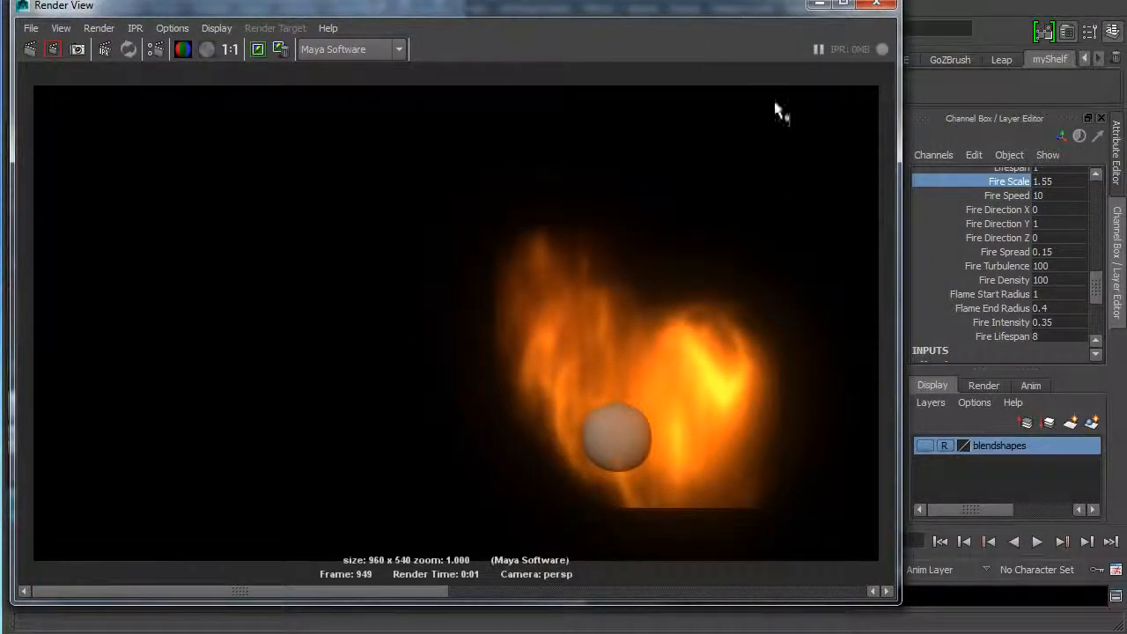
{"action": "left_click", "coordinate": [818, 5]}
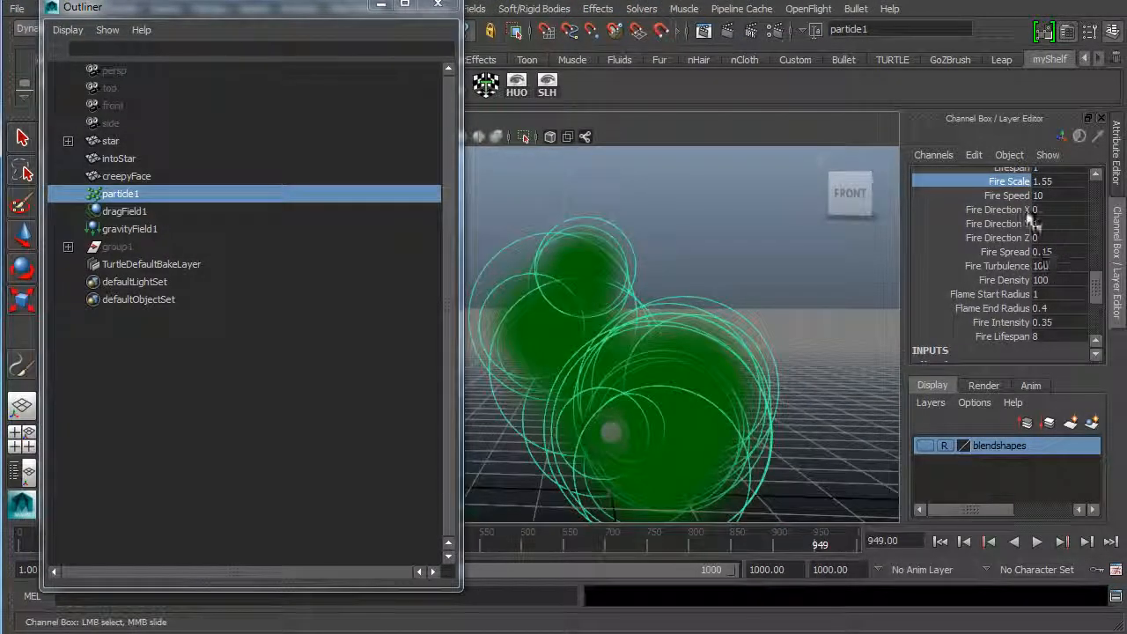
Step: Set particle1's Fire Scale to 0.25, then raise it to 0.5
{"action": "double_click", "coordinate": [1047, 180]}
{"action": "type", "text": "0.25"}
{"action": "key", "text": "Return"}
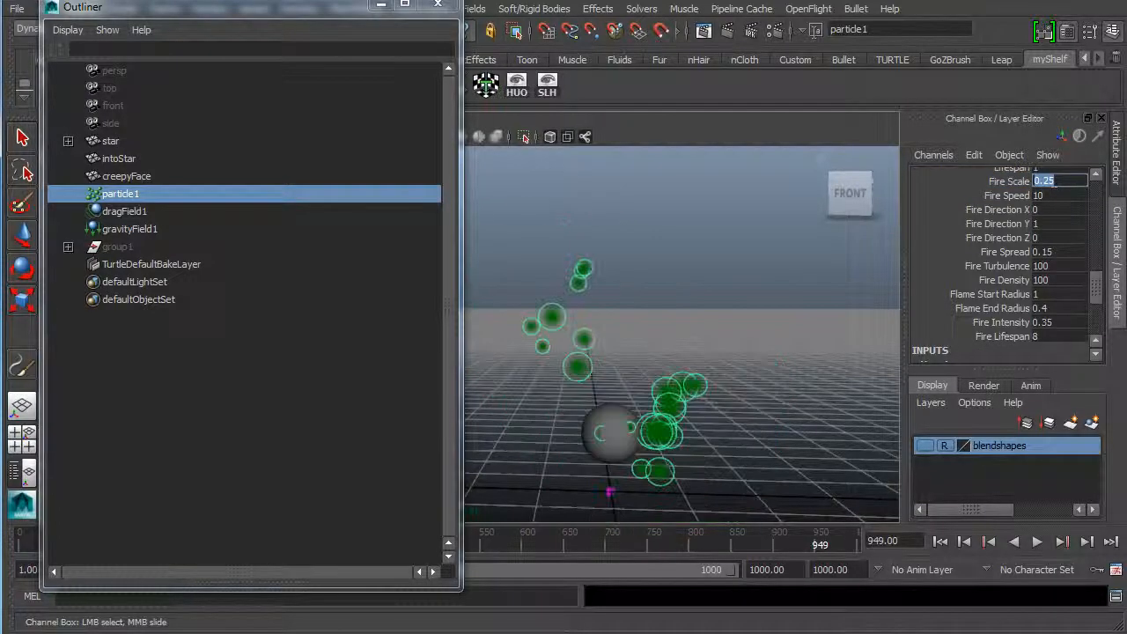
{"action": "type", "text": "0.5"}
{"action": "key", "text": "Return"}
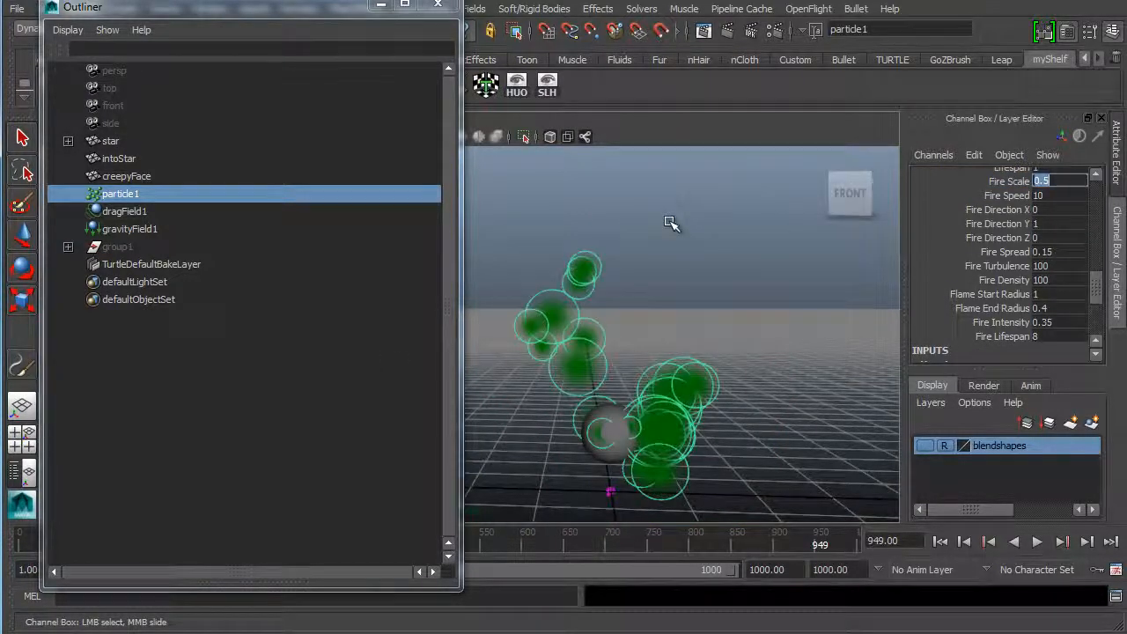
Step: Play the particle simulation, stop at frame 188 and render that frame
{"action": "left_click", "coordinate": [1037, 542]}
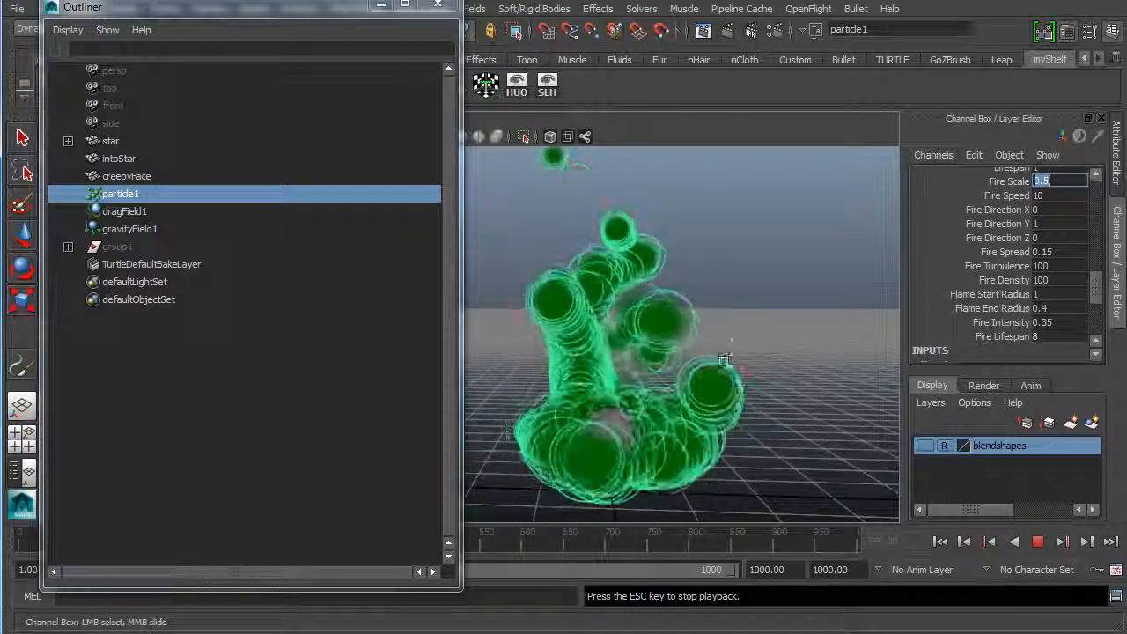
{"action": "left_click", "coordinate": [1037, 542]}
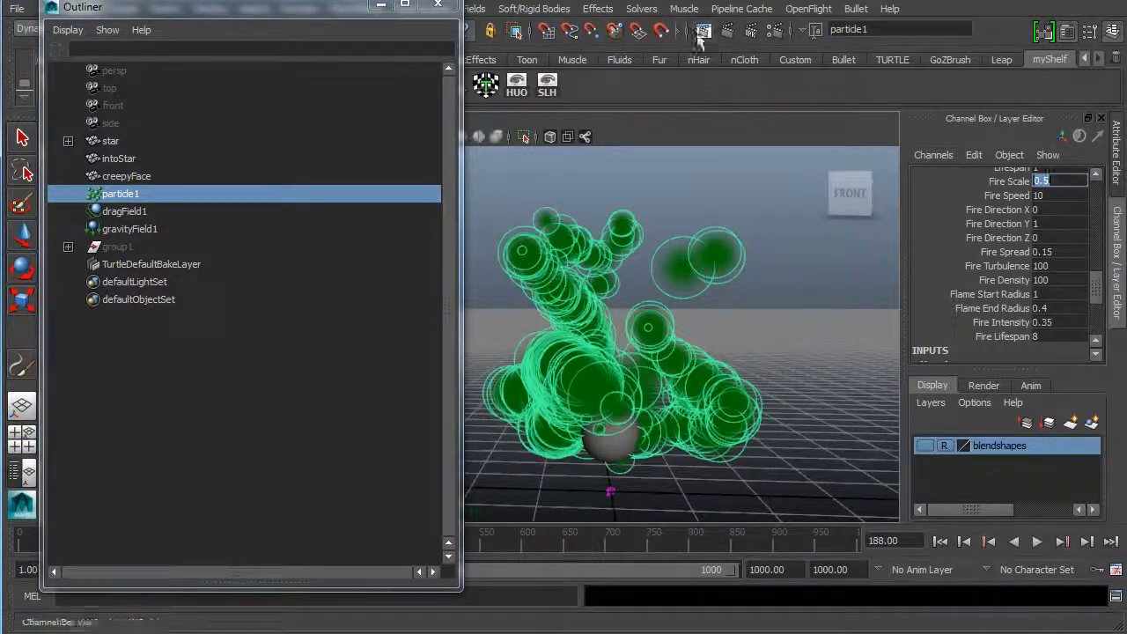
{"action": "left_click", "coordinate": [731, 33]}
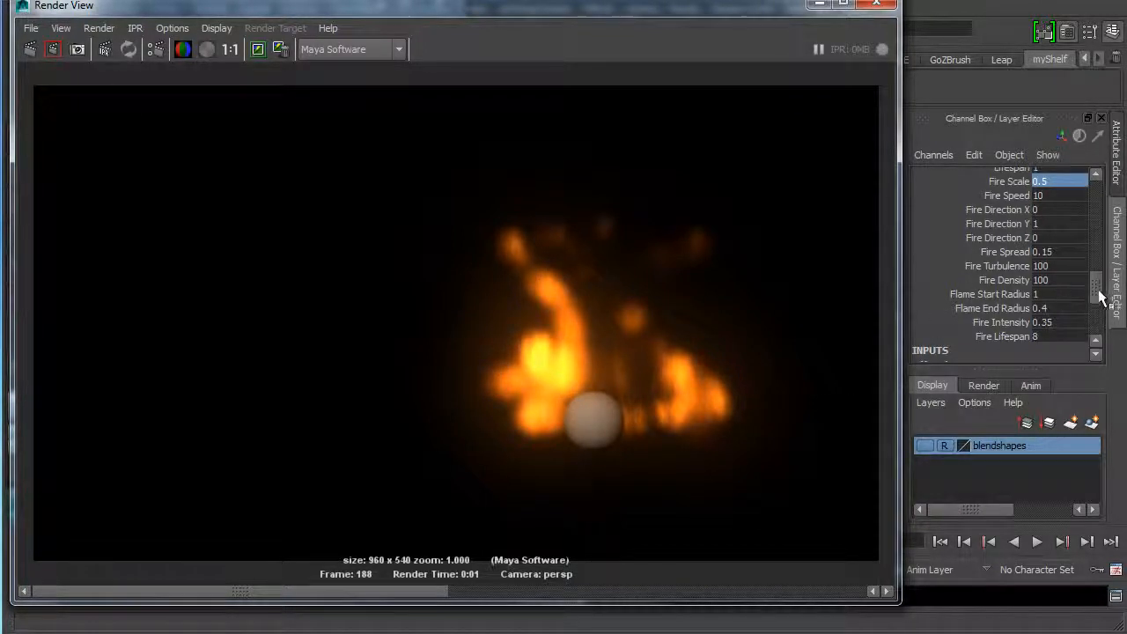
Step: Set the Fire Density to 25, keep the current render for comparison and render the frame again
{"action": "scroll", "coordinate": [1100, 297], "scroll_direction": "down", "scroll_amount": 2}
{"action": "scroll", "coordinate": [1099, 286], "scroll_direction": "up", "scroll_amount": 3}
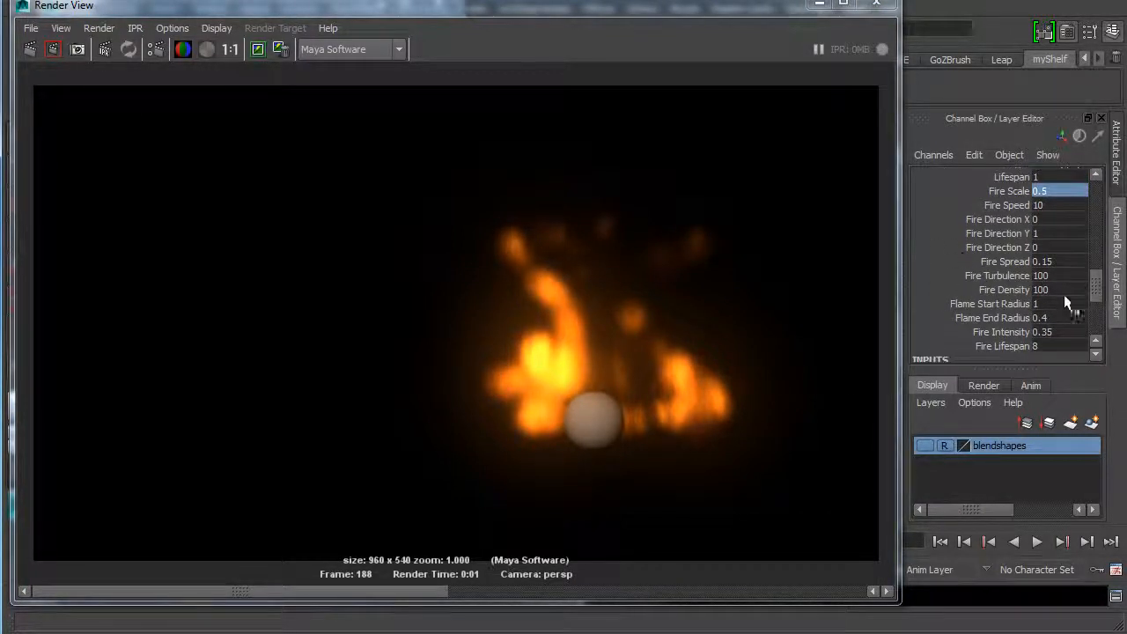
{"action": "left_click", "coordinate": [1062, 288]}
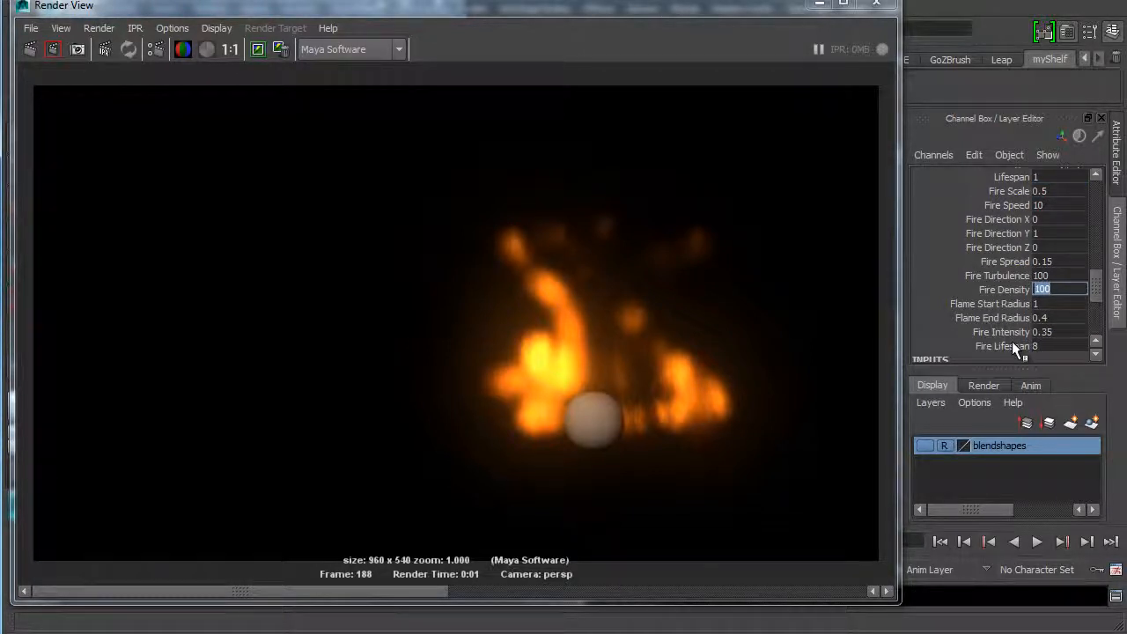
{"action": "type", "text": "25"}
{"action": "left_click", "coordinate": [264, 49]}
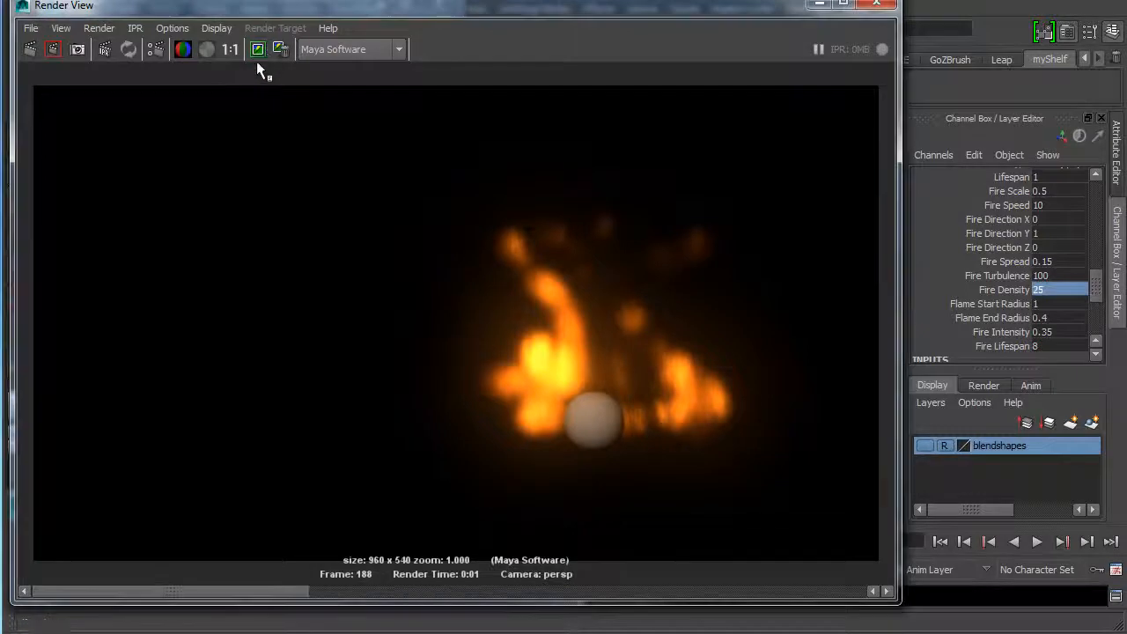
{"action": "left_click", "coordinate": [30, 50]}
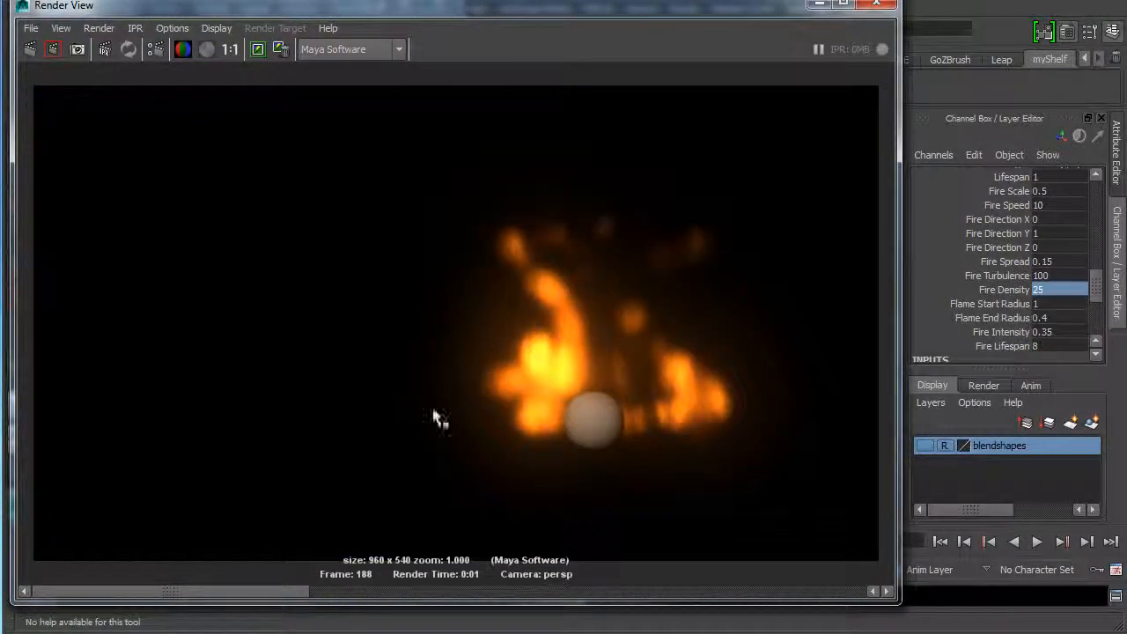
{"action": "left_click", "coordinate": [528, 592]}
{"action": "left_click_drag", "start_coordinate": [391, 598], "coordinate": [58, 584]}
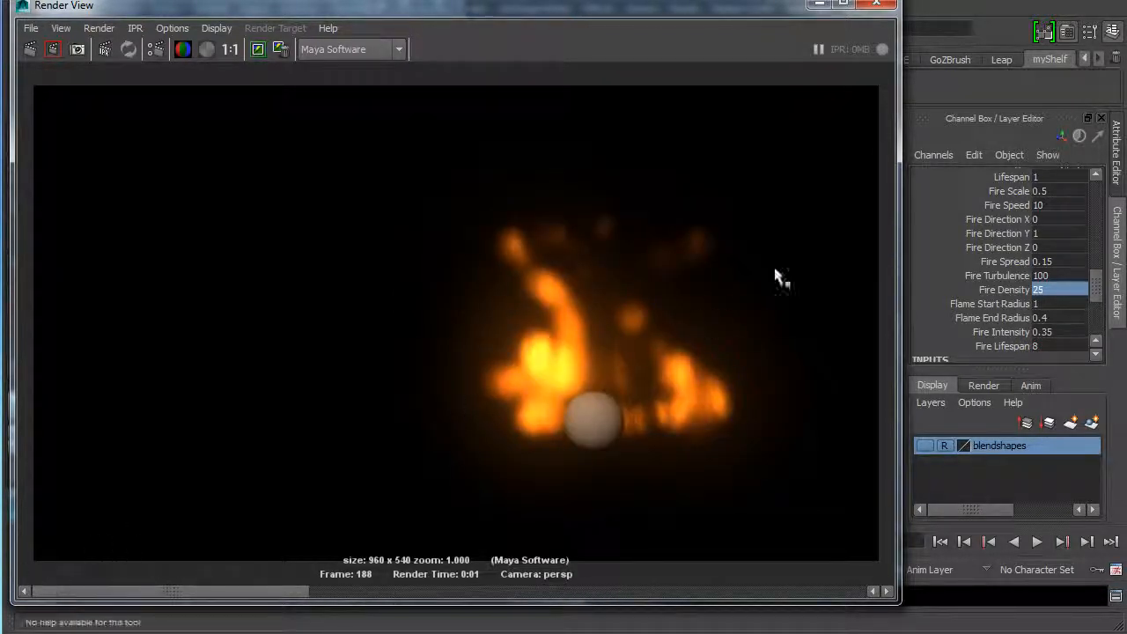
Step: Set the Fire Density to 0.1, render again and compare the result with the stored render
{"action": "left_click", "coordinate": [1042, 289]}
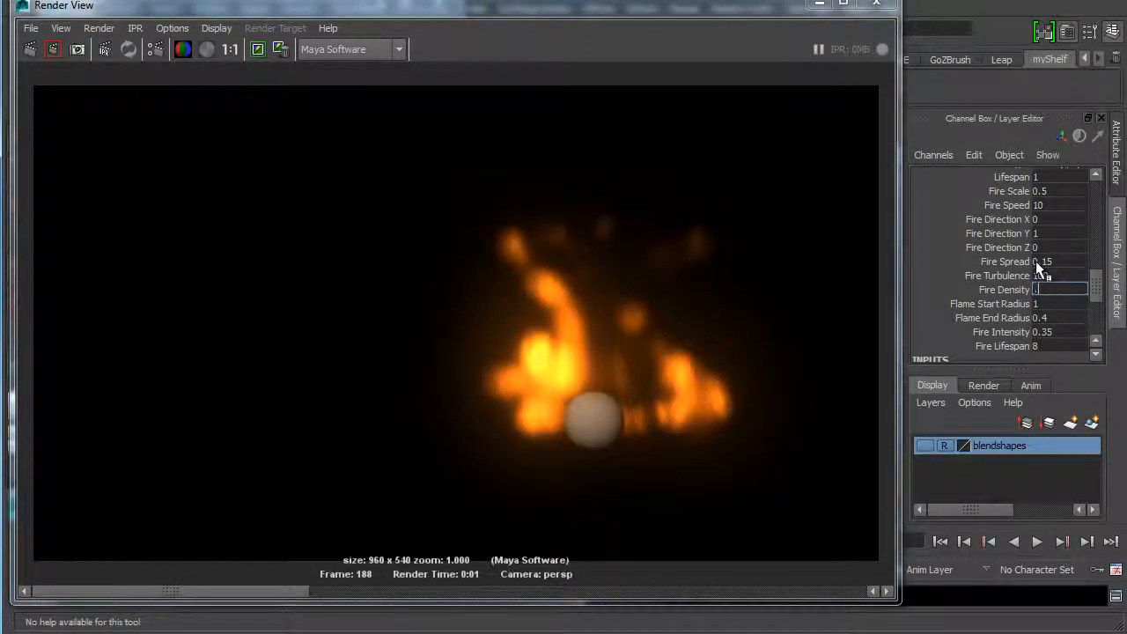
{"action": "left_click", "coordinate": [30, 50]}
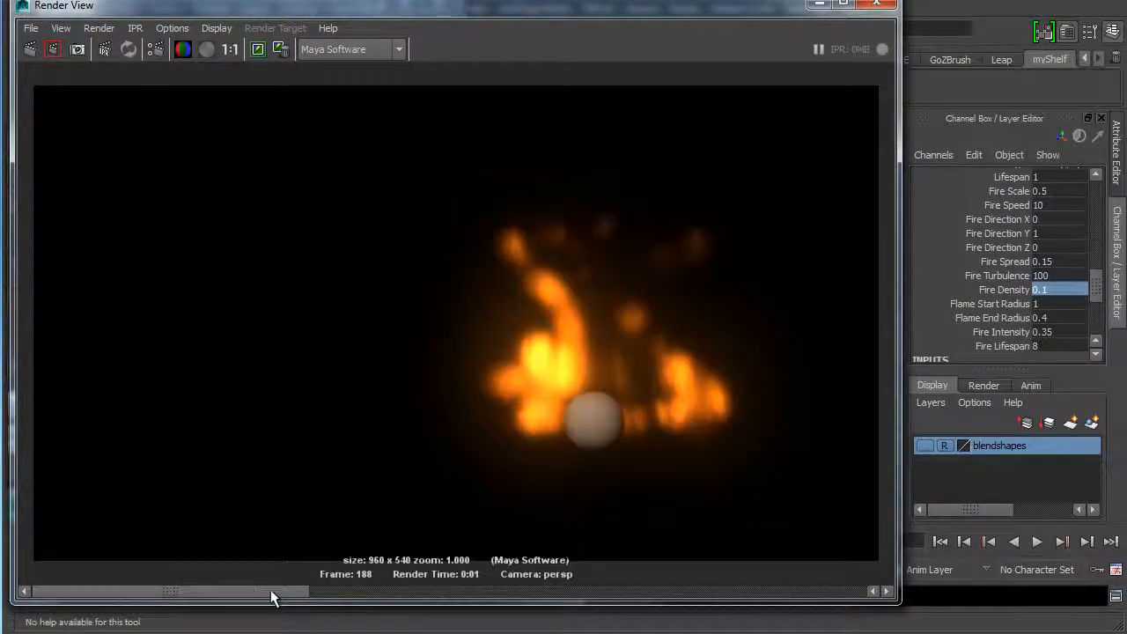
{"action": "left_click_drag", "start_coordinate": [270, 592], "coordinate": [238, 591]}
{"action": "left_click", "coordinate": [238, 592]}
Step: Set the Fire Intensity to 0.01 and render the frame again
{"action": "left_click", "coordinate": [1048, 330]}
{"action": "left_click", "coordinate": [983, 384]}
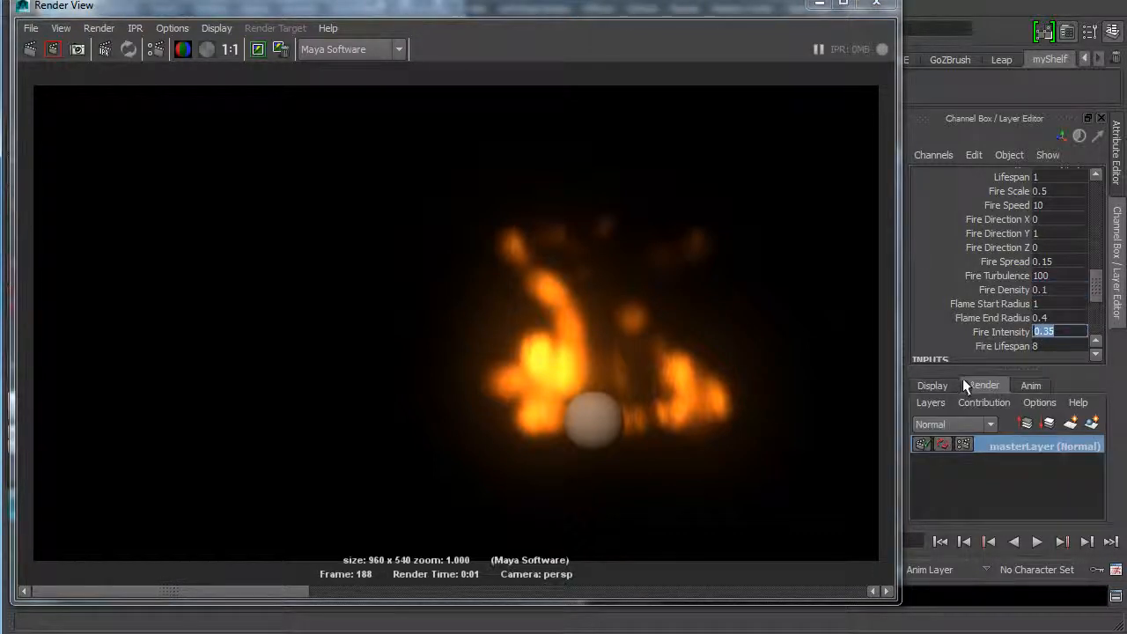
{"action": "left_click", "coordinate": [1071, 331]}
{"action": "left_click_drag", "start_coordinate": [1071, 331], "coordinate": [1001, 323]}
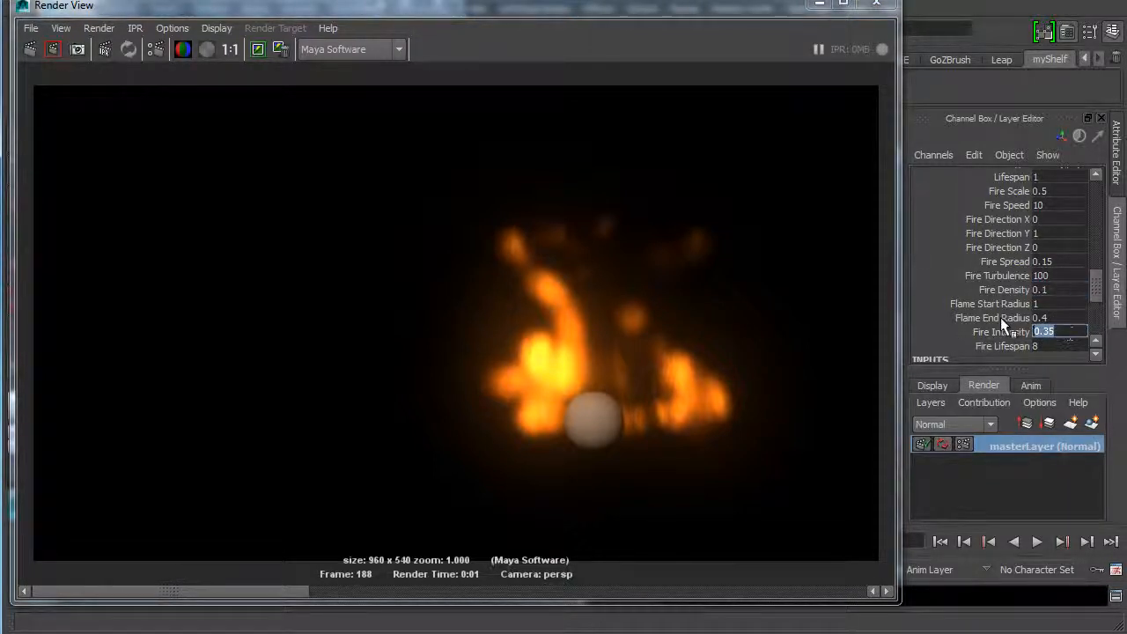
{"action": "type", "text": "."}
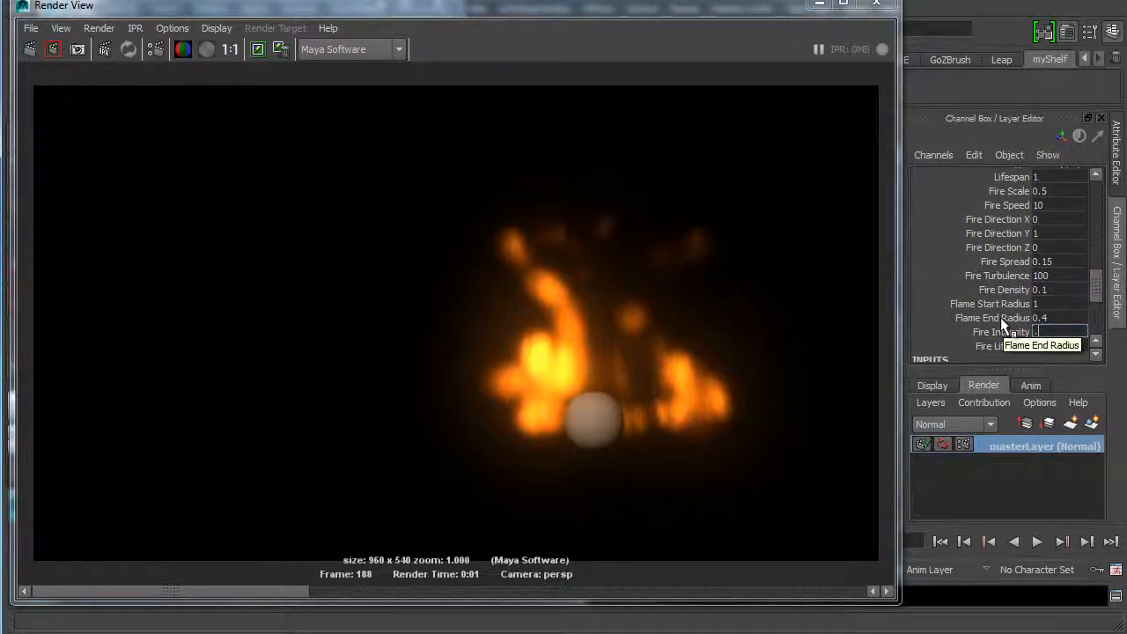
{"action": "type", "text": "01"}
{"action": "key", "text": "Return"}
{"action": "left_click", "coordinate": [39, 51]}
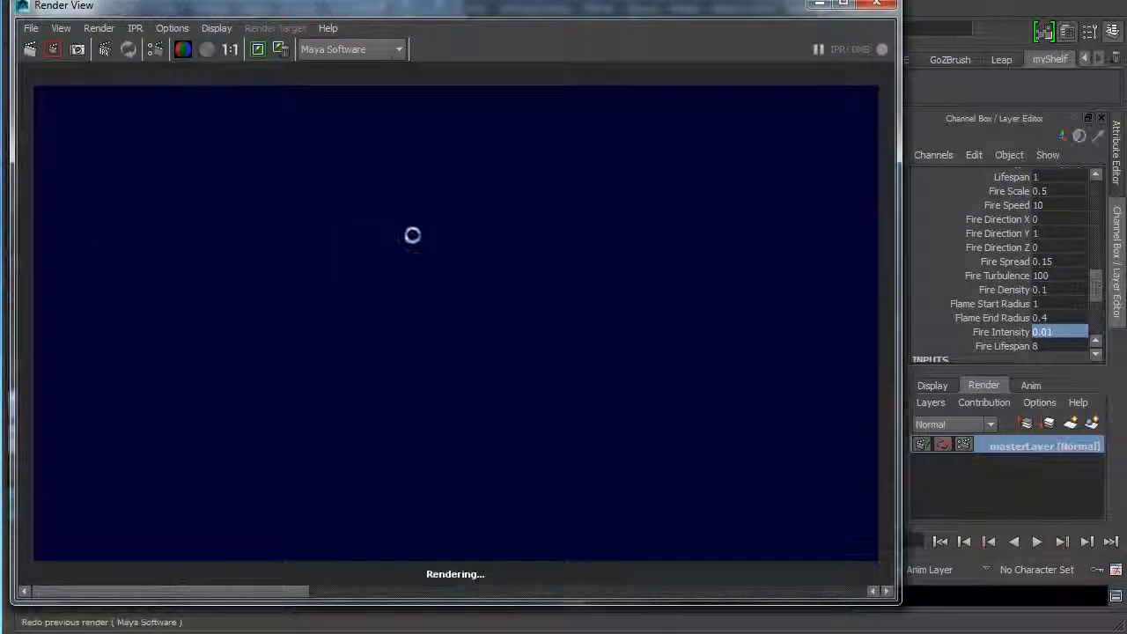
Step: Set the Fire Intensity to 1 and render the frame again
{"action": "left_click", "coordinate": [1056, 331]}
{"action": "type", "text": "1"}
{"action": "key", "text": "Return"}
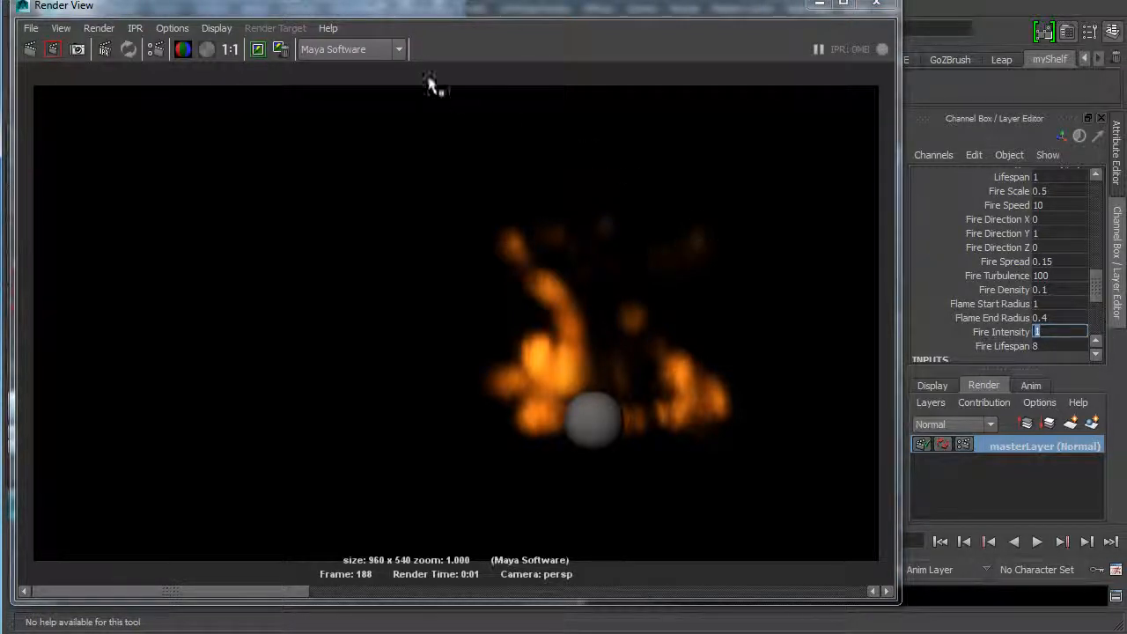
{"action": "left_click", "coordinate": [38, 50]}
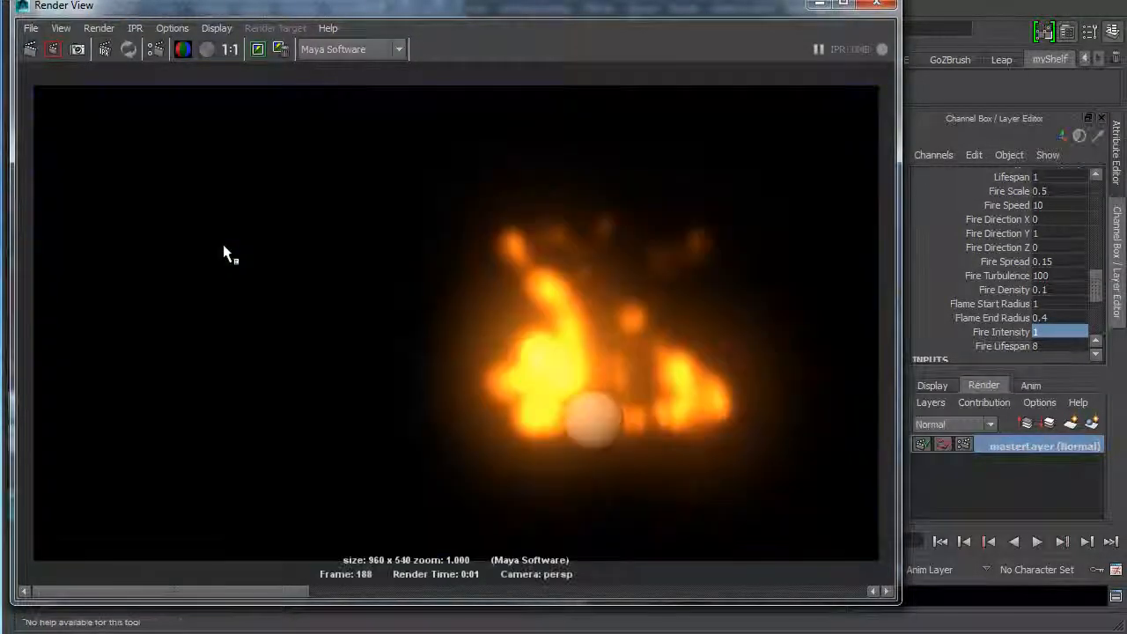
Step: Review the remaining fire attributes of the particle shape and its general simulation attributes above them
{"action": "left_click", "coordinate": [1044, 335]}
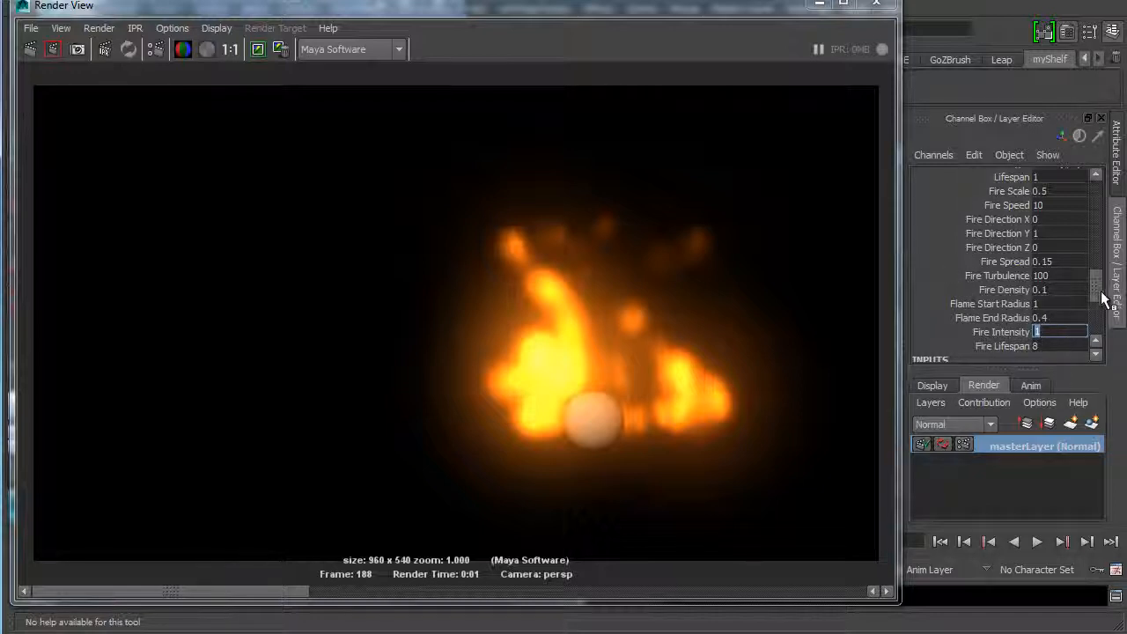
{"action": "scroll", "coordinate": [1101, 294], "scroll_direction": "up", "scroll_amount": 2}
{"action": "scroll", "coordinate": [1101, 294], "scroll_direction": "down", "scroll_amount": 2}
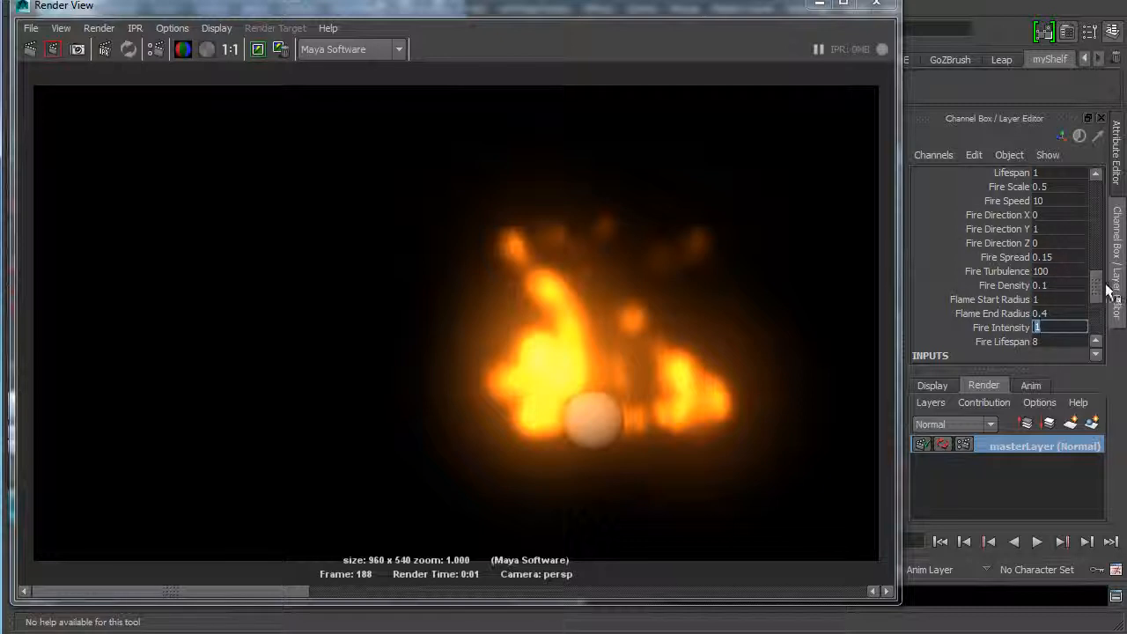
{"action": "scroll", "coordinate": [1104, 290], "scroll_direction": "up", "scroll_amount": 2}
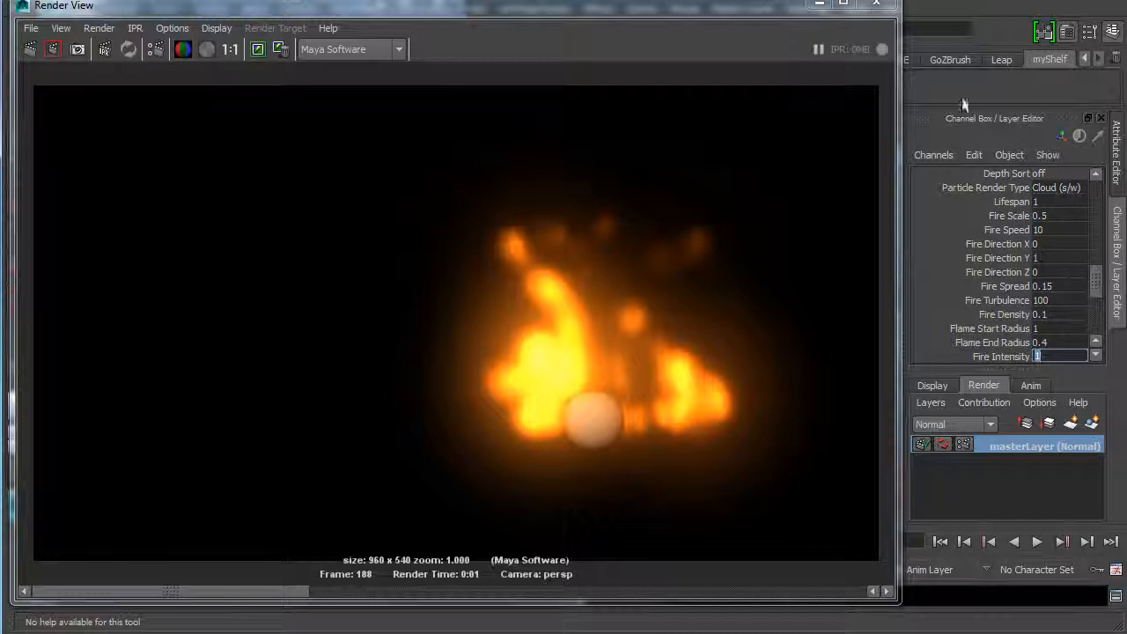
{"action": "left_click_drag", "start_coordinate": [1102, 291], "coordinate": [1094, 264]}
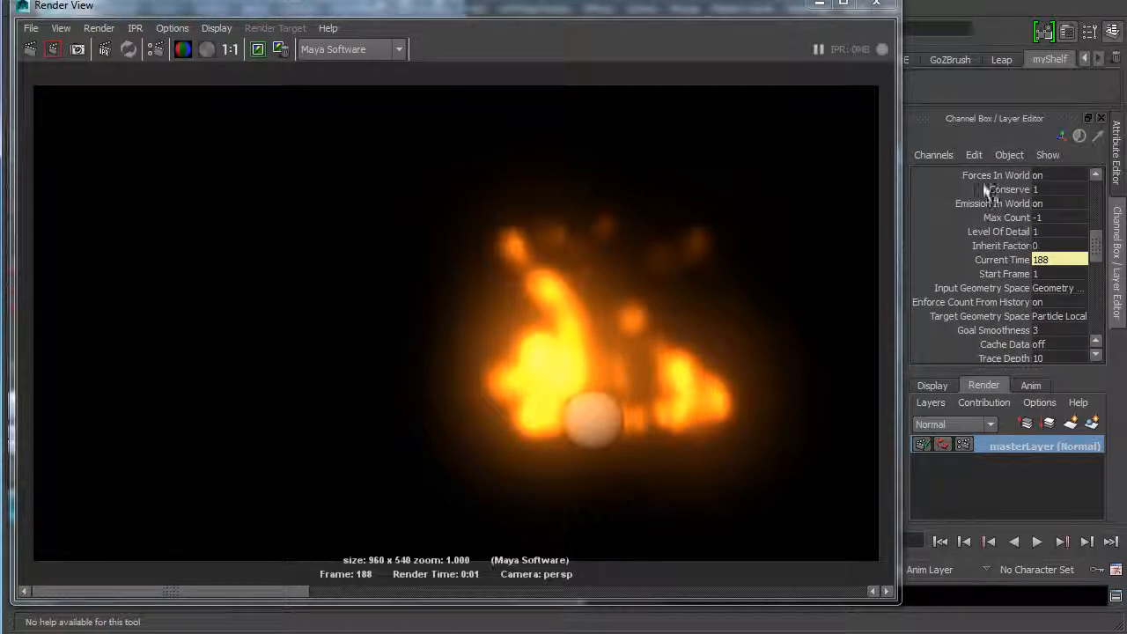